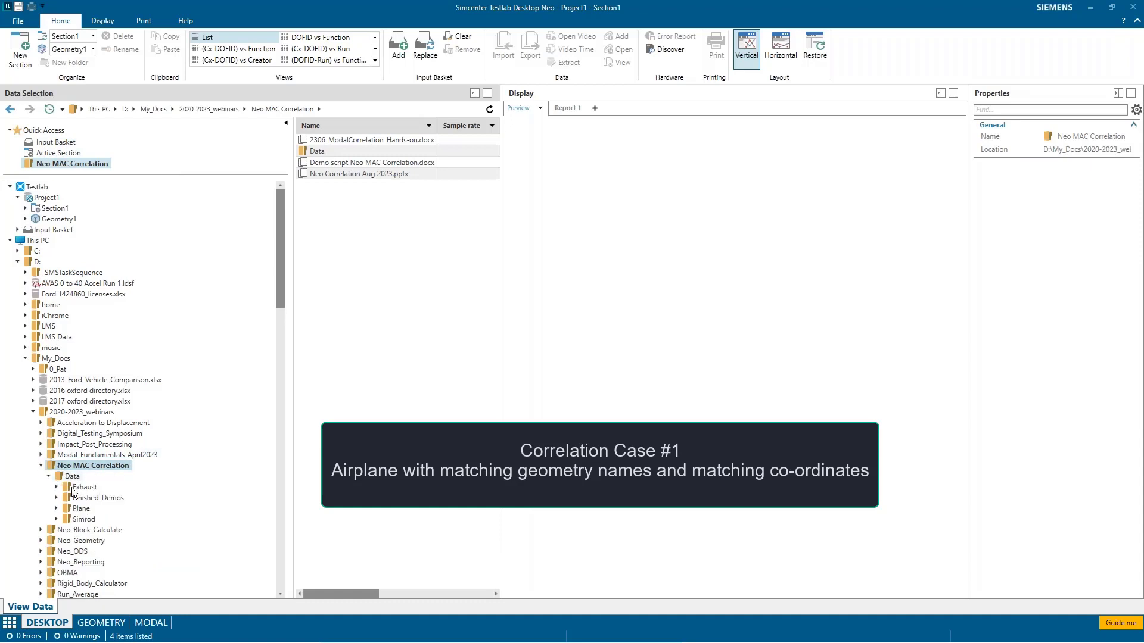
# Step: Preview Geometry1 and Geometry from ModeShapeComparisonPlane.lms in the Neo MAC Correlation Data\Plane folder
pyautogui.doubleClick(77, 510)
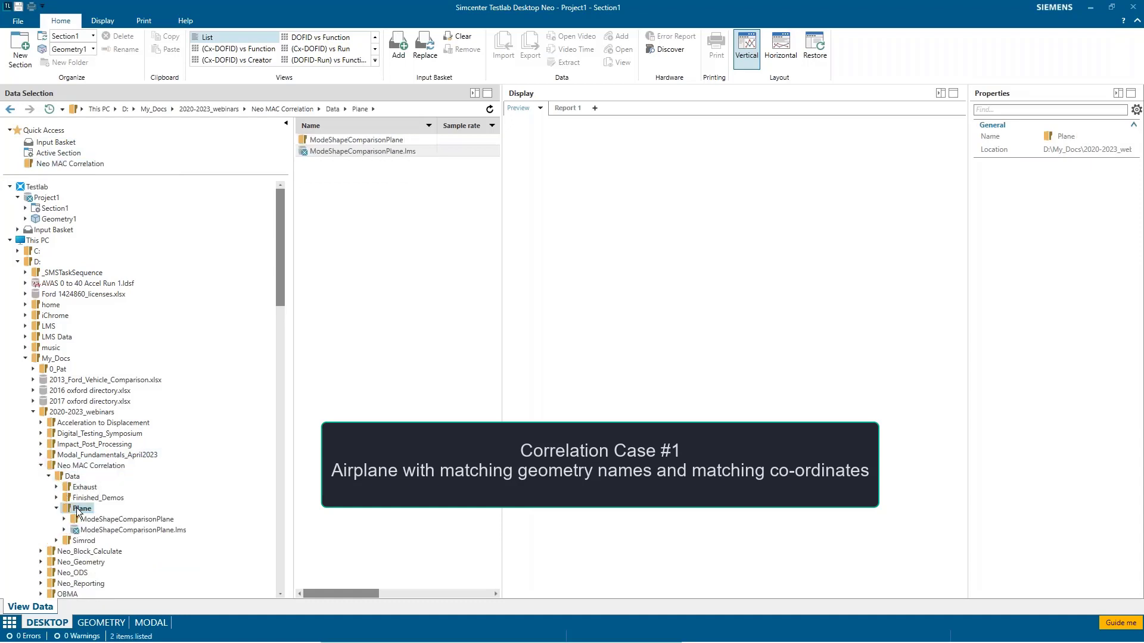
pyautogui.doubleClick(122, 532)
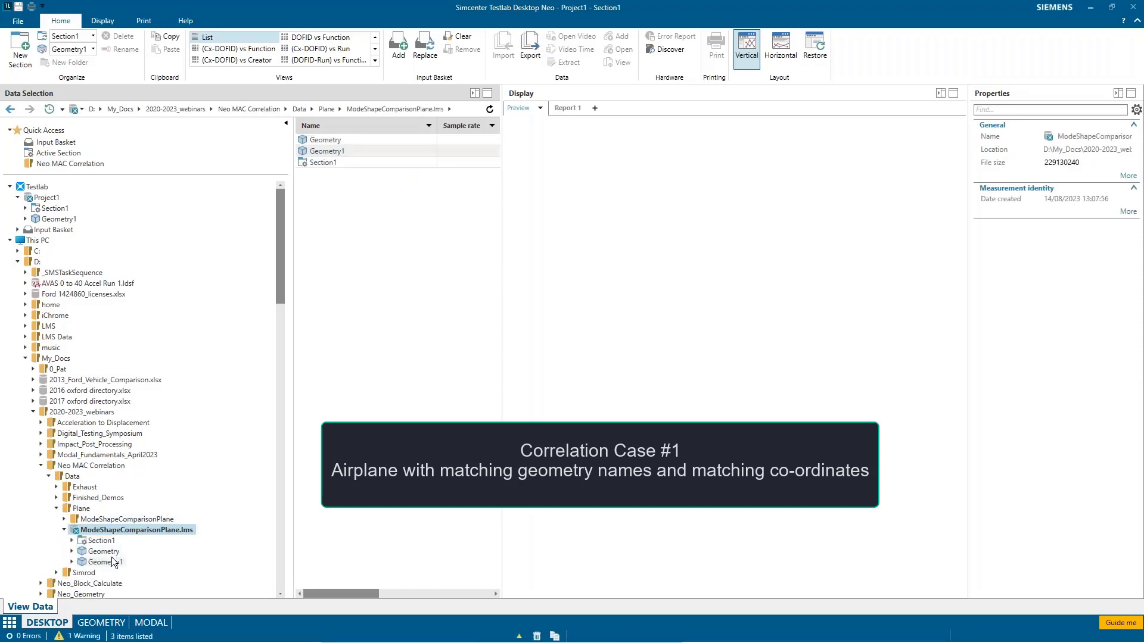
pyautogui.click(110, 562)
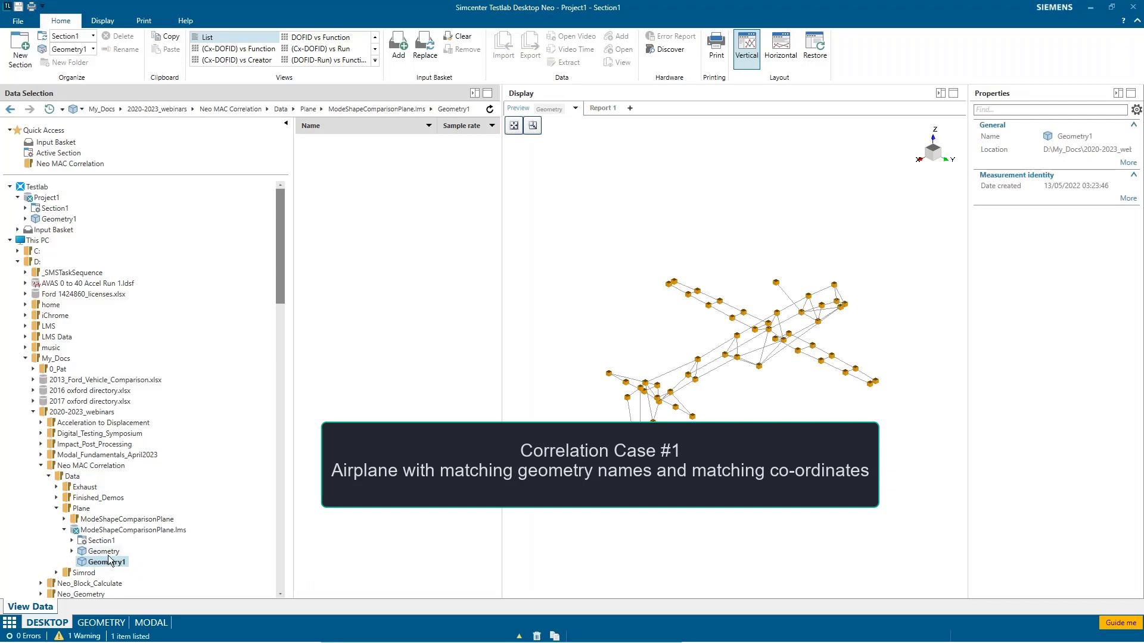
pyautogui.click(108, 552)
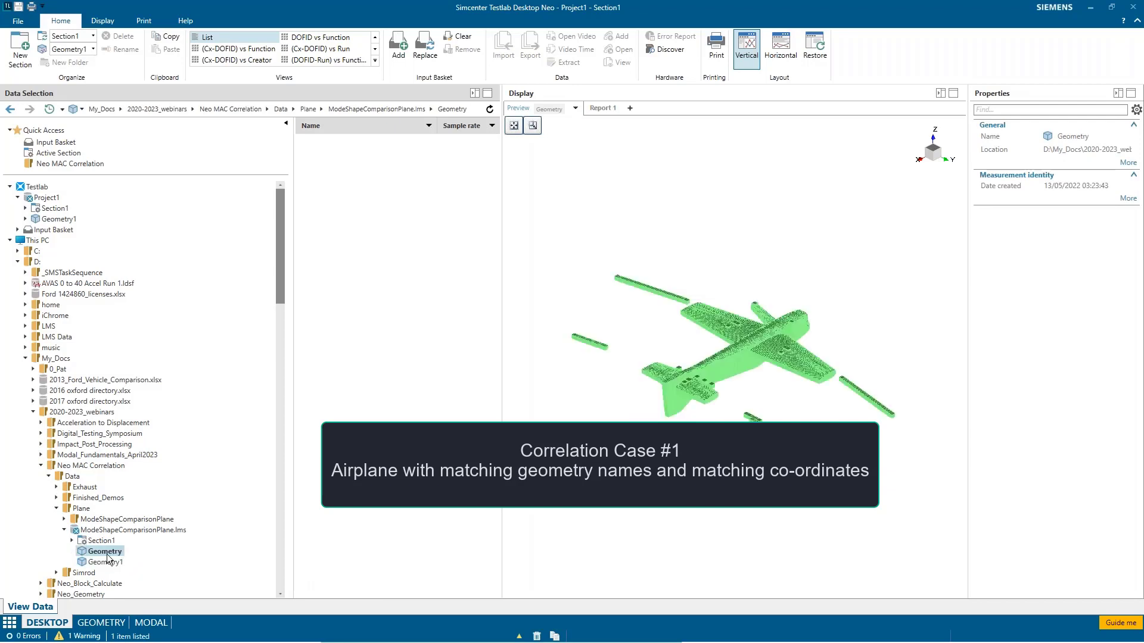
# Step: In Modal Correlation, set Geometry1 from ModeShapeComparisonPlane.lms in the Plane folder as the working geometry
pyautogui.click(146, 623)
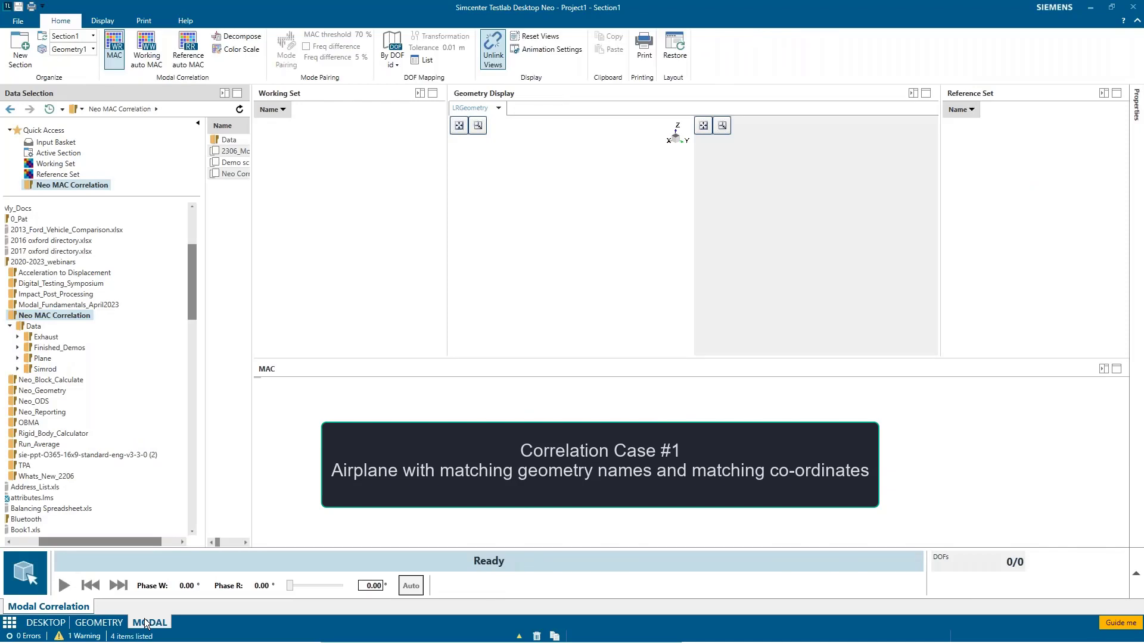
pyautogui.click(19, 359)
pyautogui.click(17, 379)
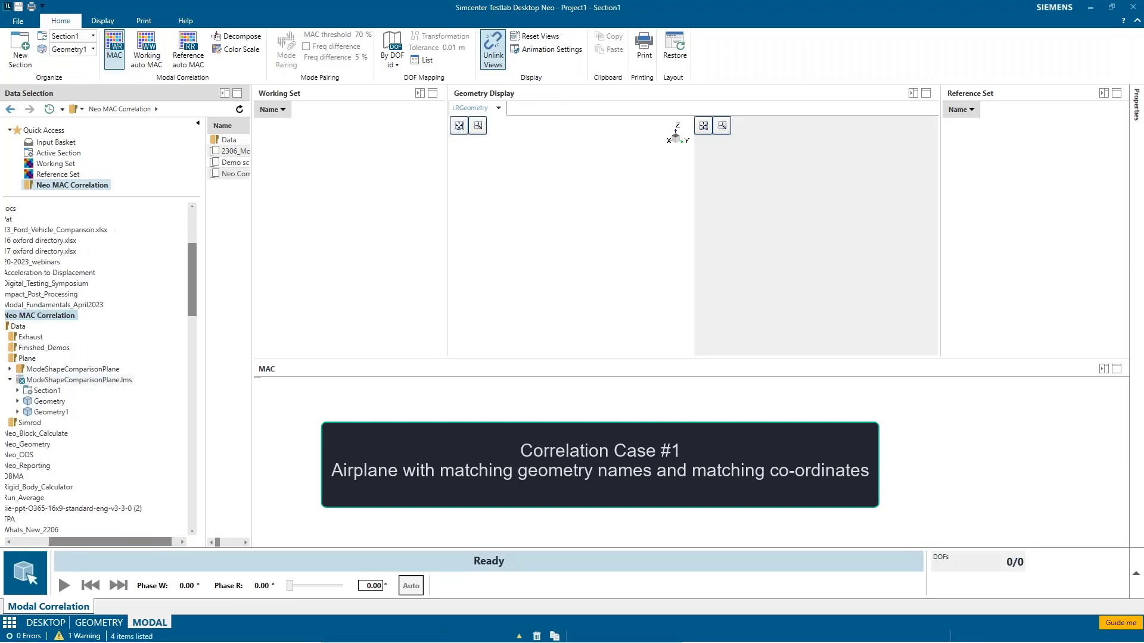
pyautogui.click(48, 411)
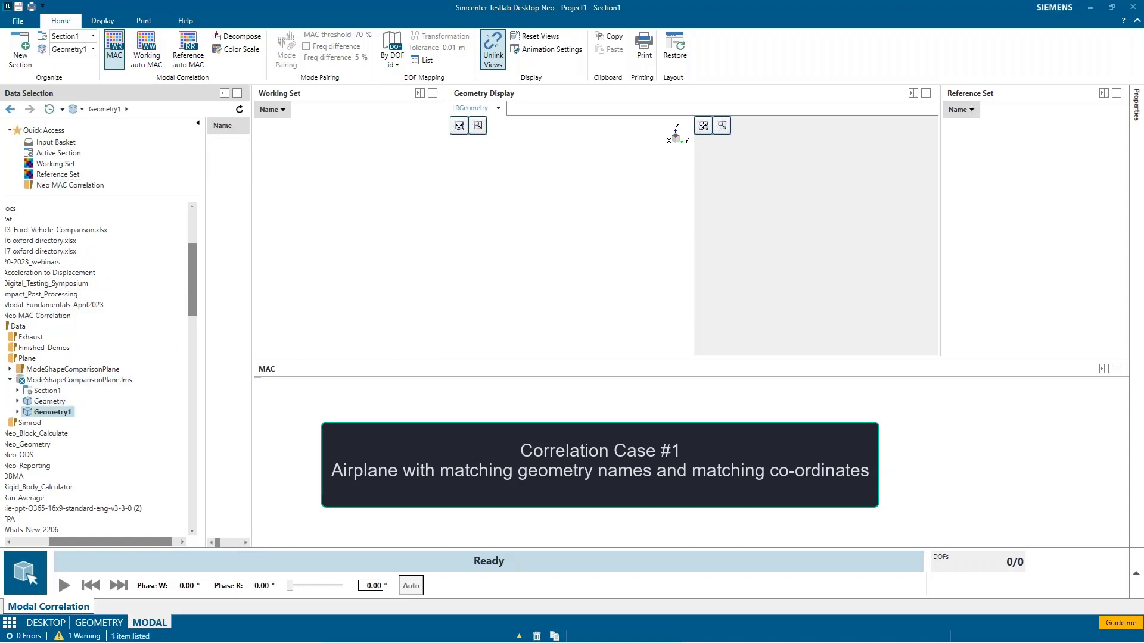
pyautogui.rightClick(47, 411)
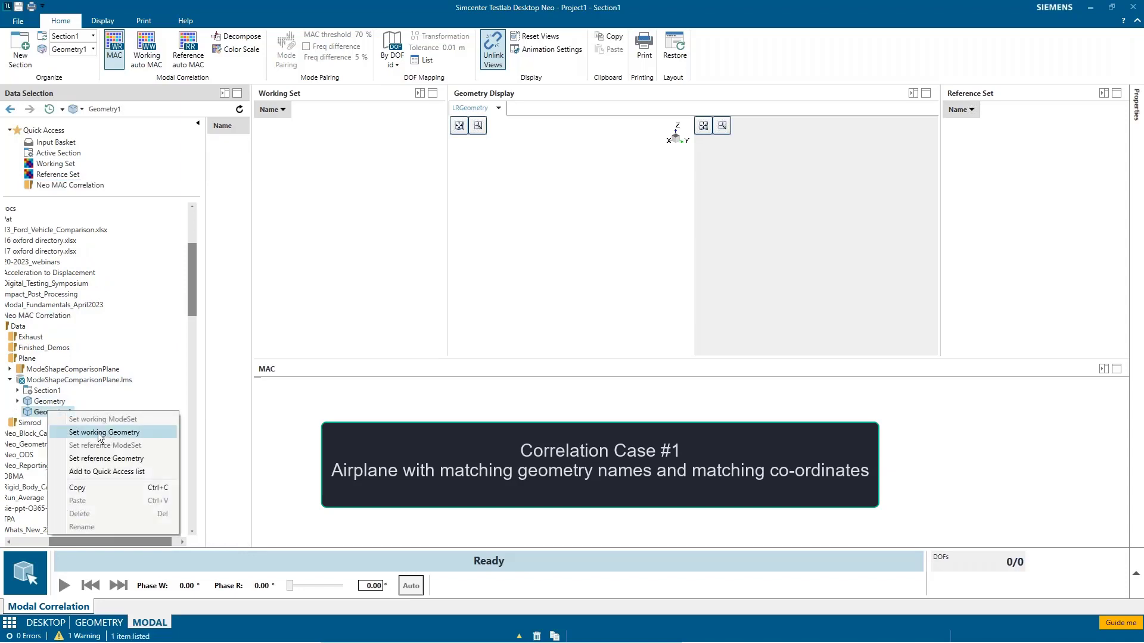
pyautogui.click(99, 432)
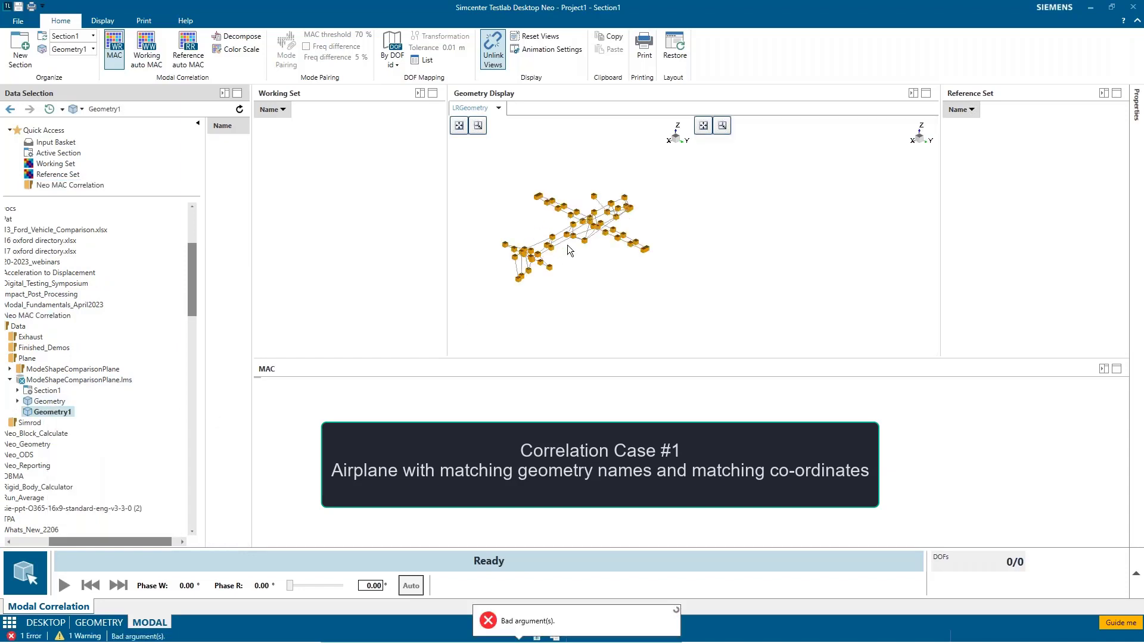
# Step: Set Geometry from ModeShapeComparisonPlane.lms as the reference geometry
pyautogui.click(49, 401)
pyautogui.rightClick(65, 403)
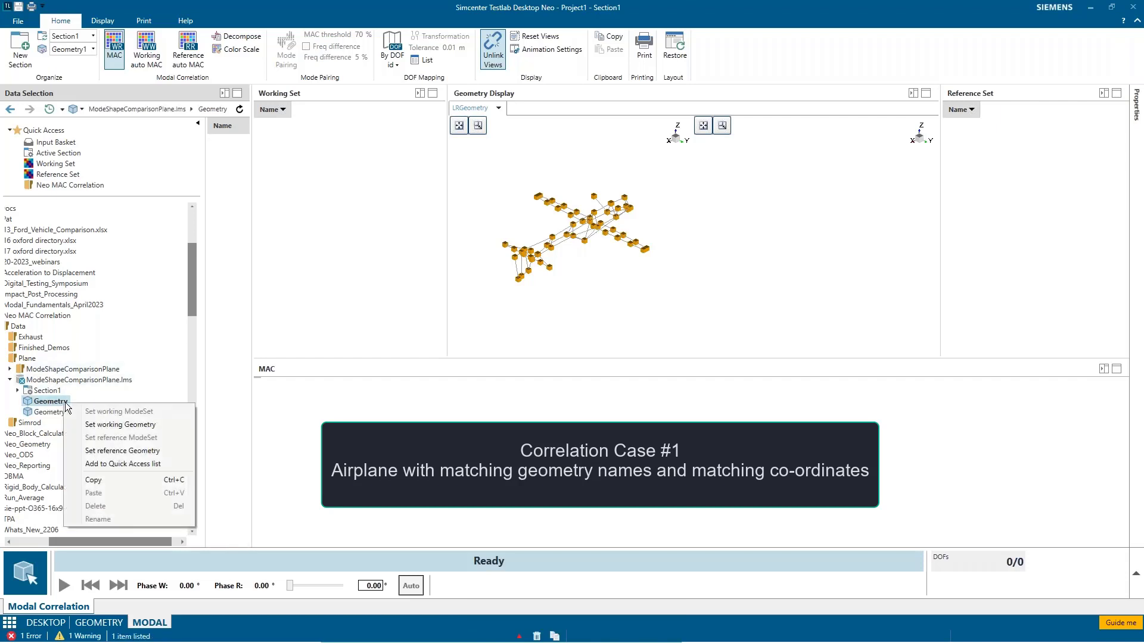
pyautogui.click(92, 450)
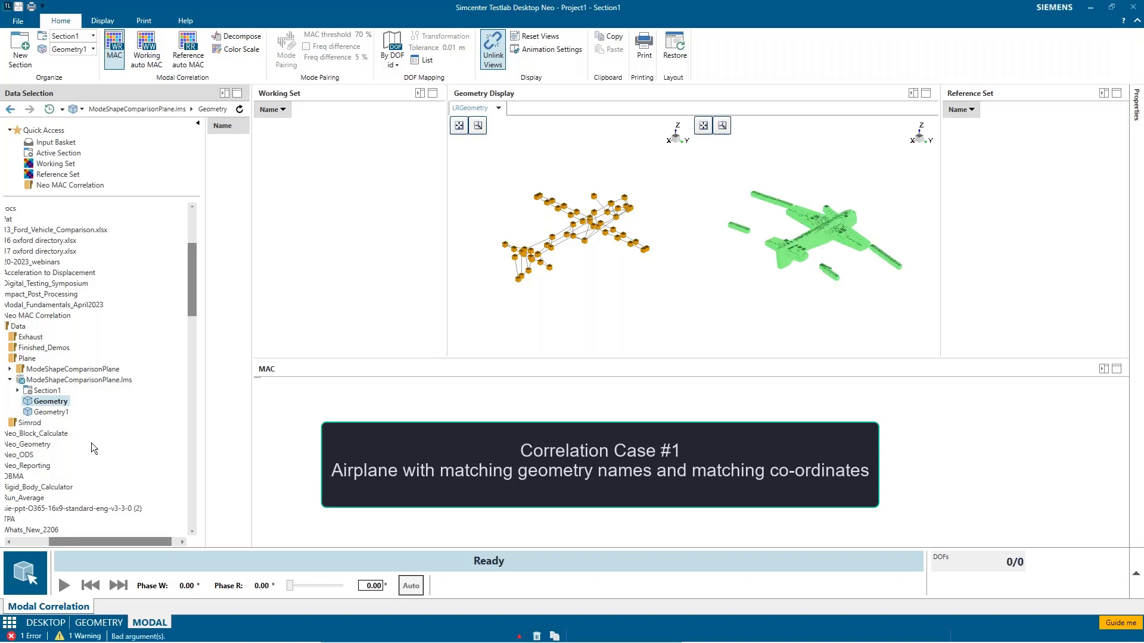
# Step: Set TestLab_modes from Section1 of the plane project as the working ModeSet
pyautogui.click(17, 391)
pyautogui.click(66, 413)
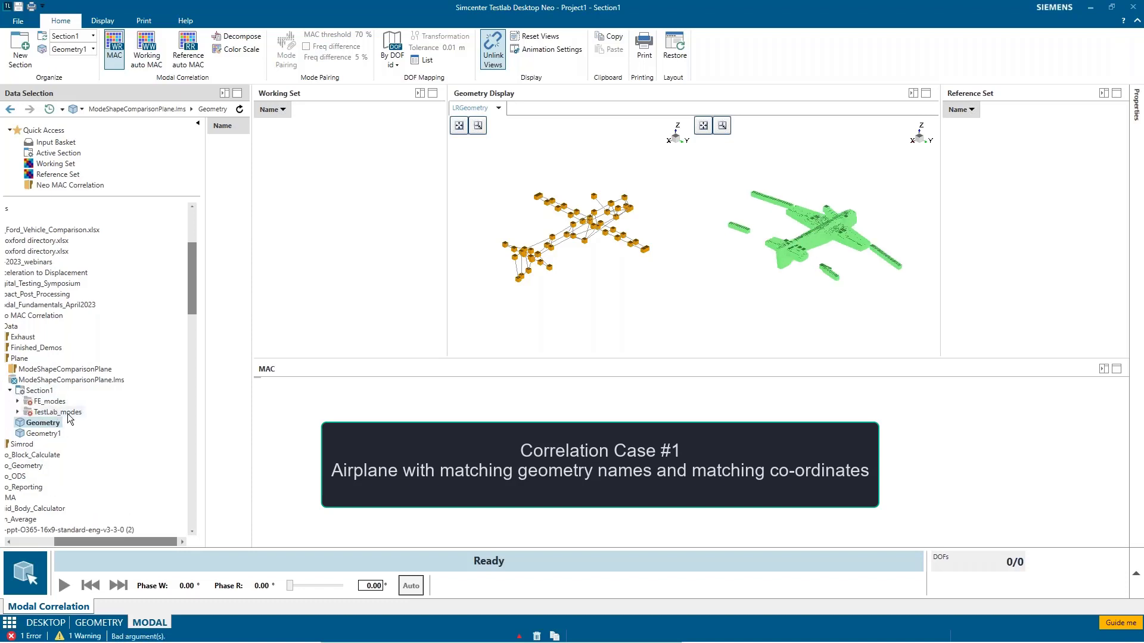
pyautogui.rightClick(66, 413)
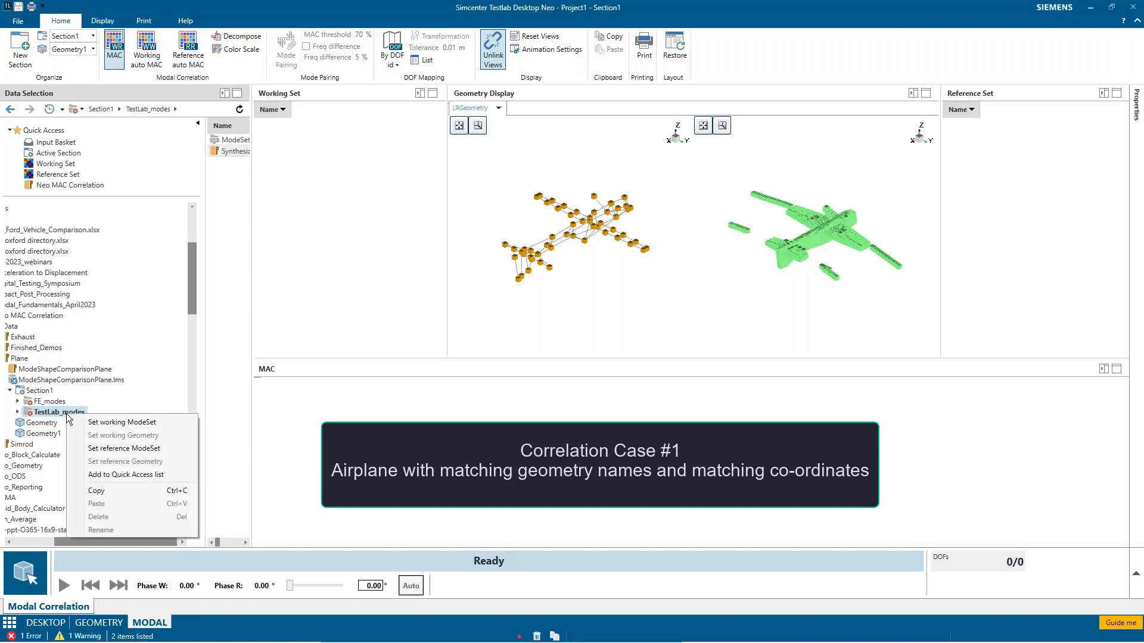
pyautogui.click(121, 422)
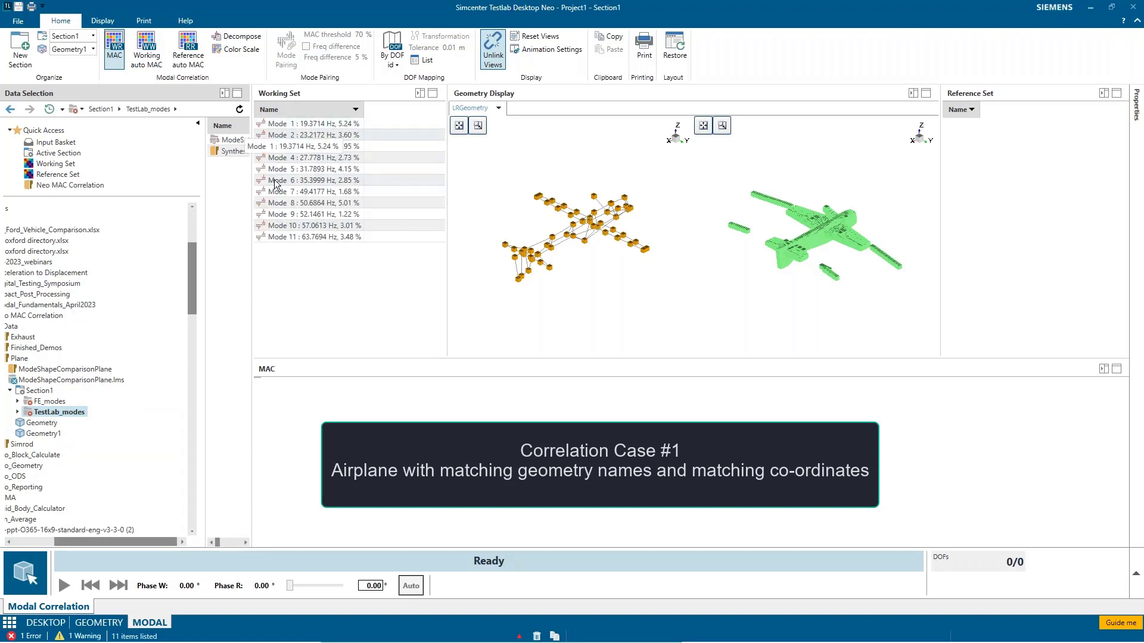
# Step: Set FE_modes from Section1 of the plane project as the reference ModeSet
pyautogui.click(57, 401)
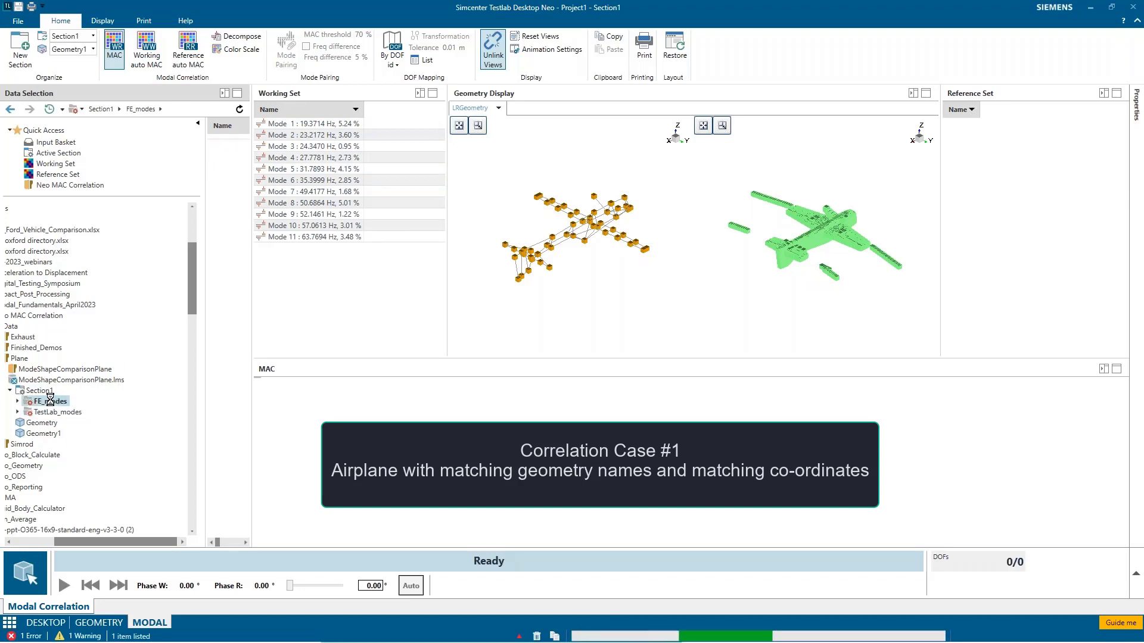
pyautogui.rightClick(52, 404)
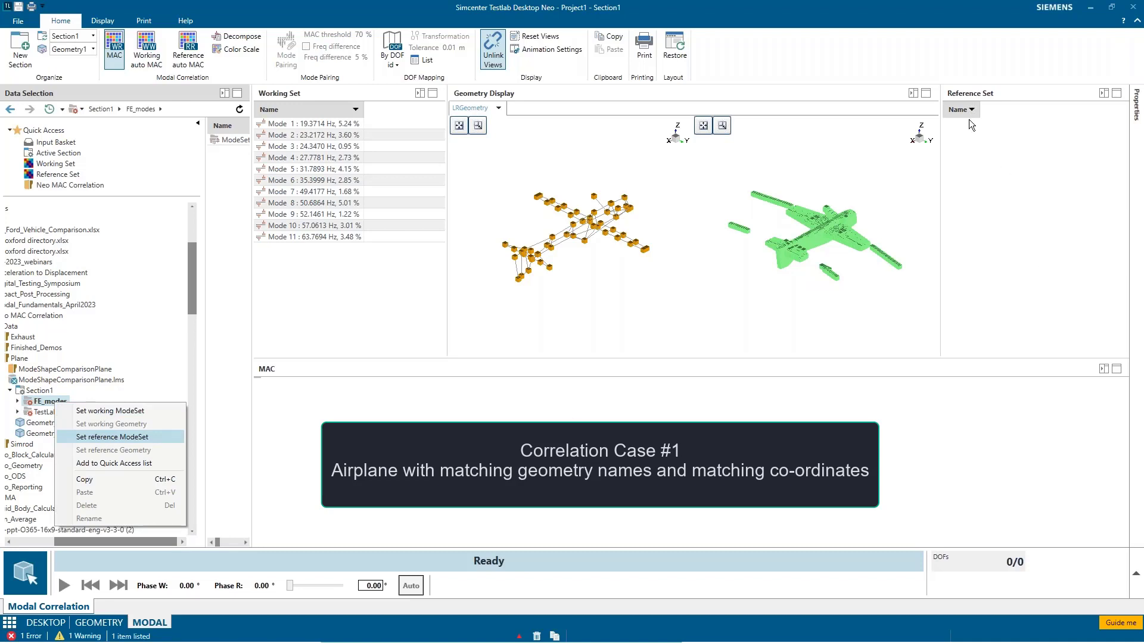
pyautogui.click(113, 437)
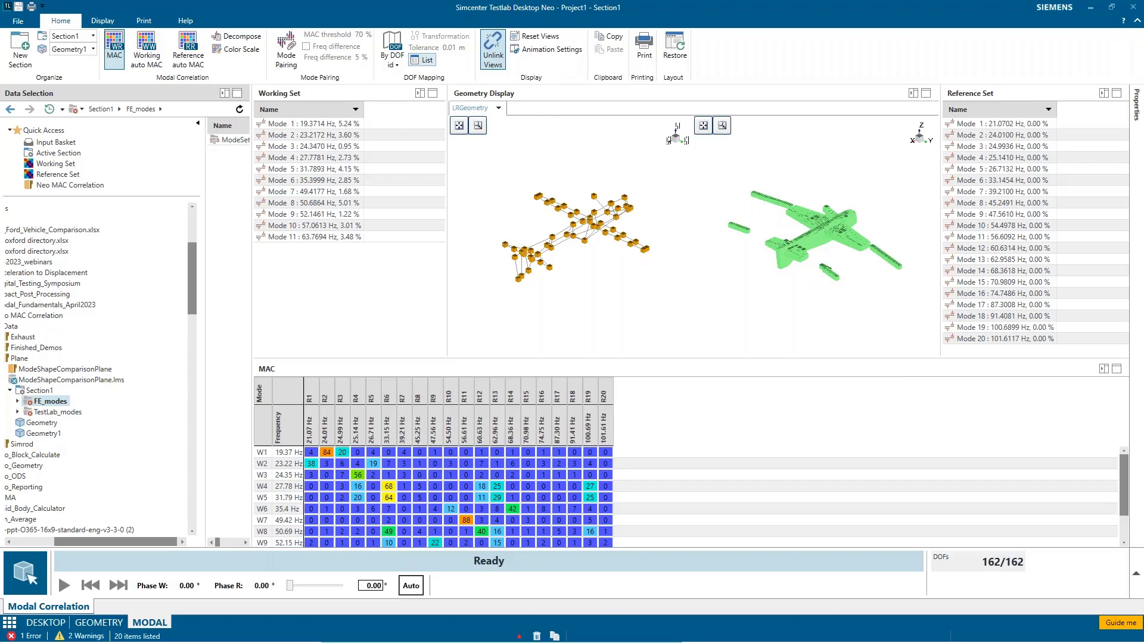
# Step: Review the DOF mapping list and animate working modes 1 and 2, with reference mode 2 alongside
pyautogui.click(424, 60)
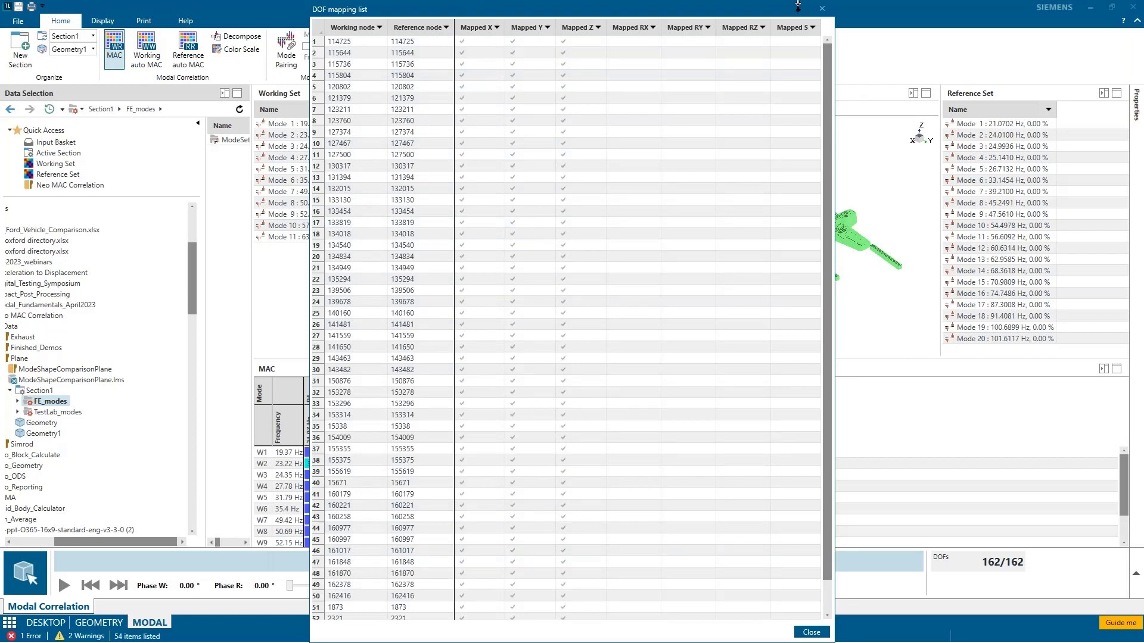
pyautogui.click(822, 8)
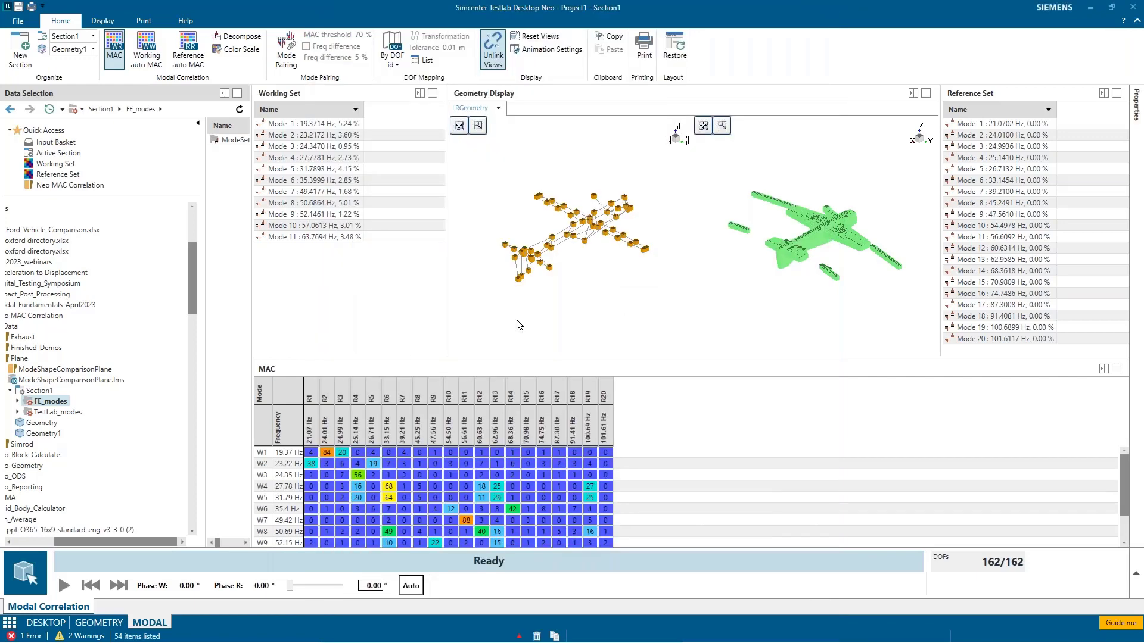
pyautogui.click(271, 124)
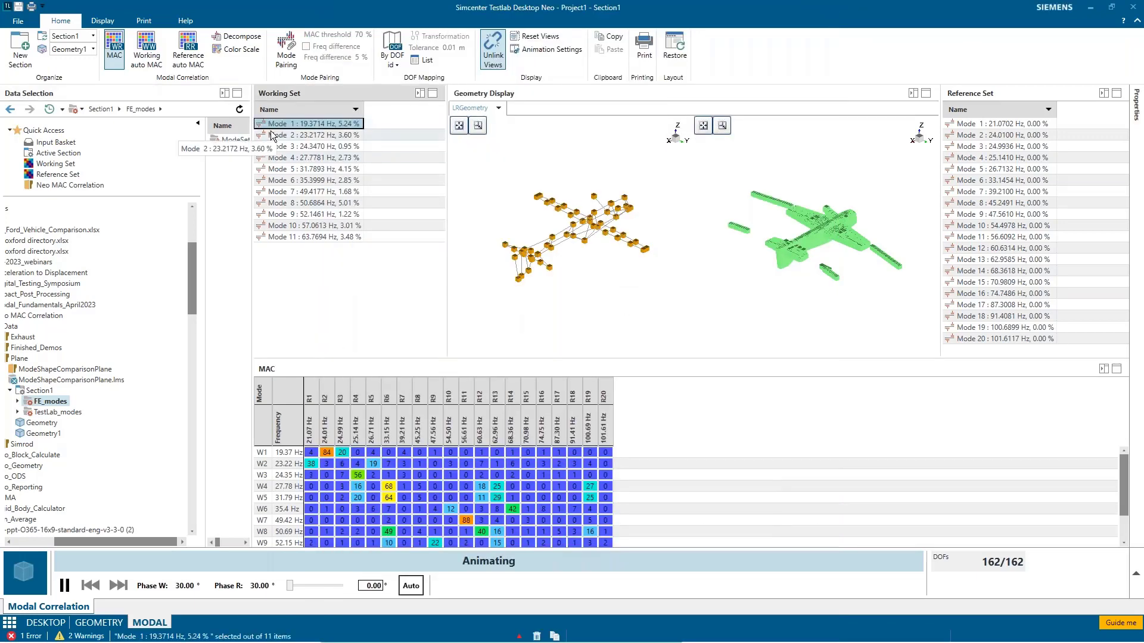
pyautogui.click(301, 136)
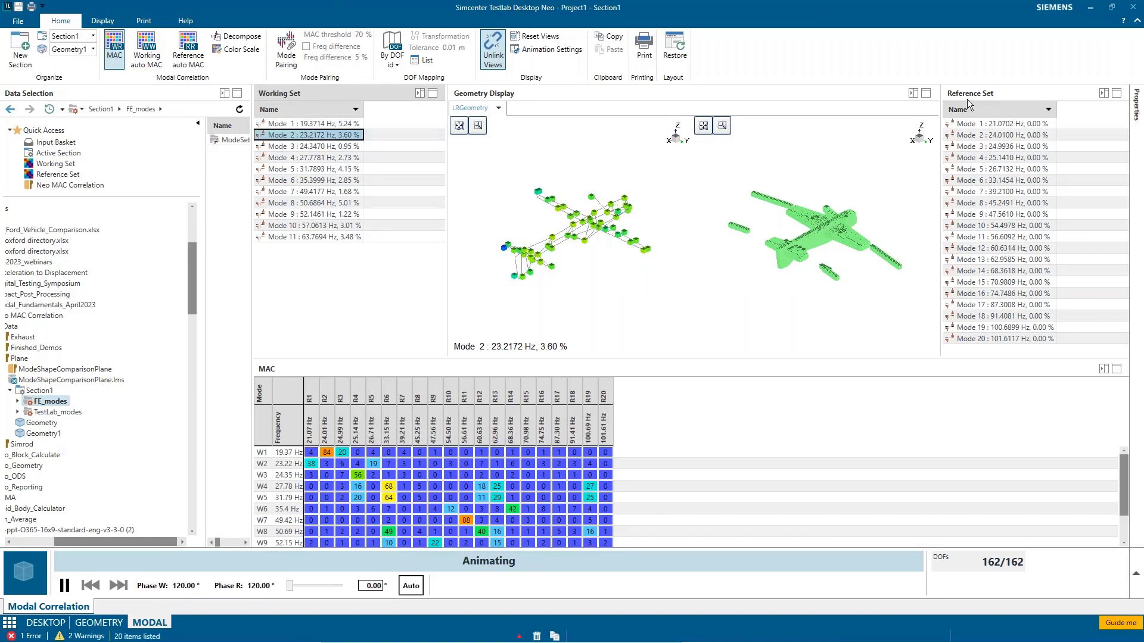
pyautogui.click(989, 136)
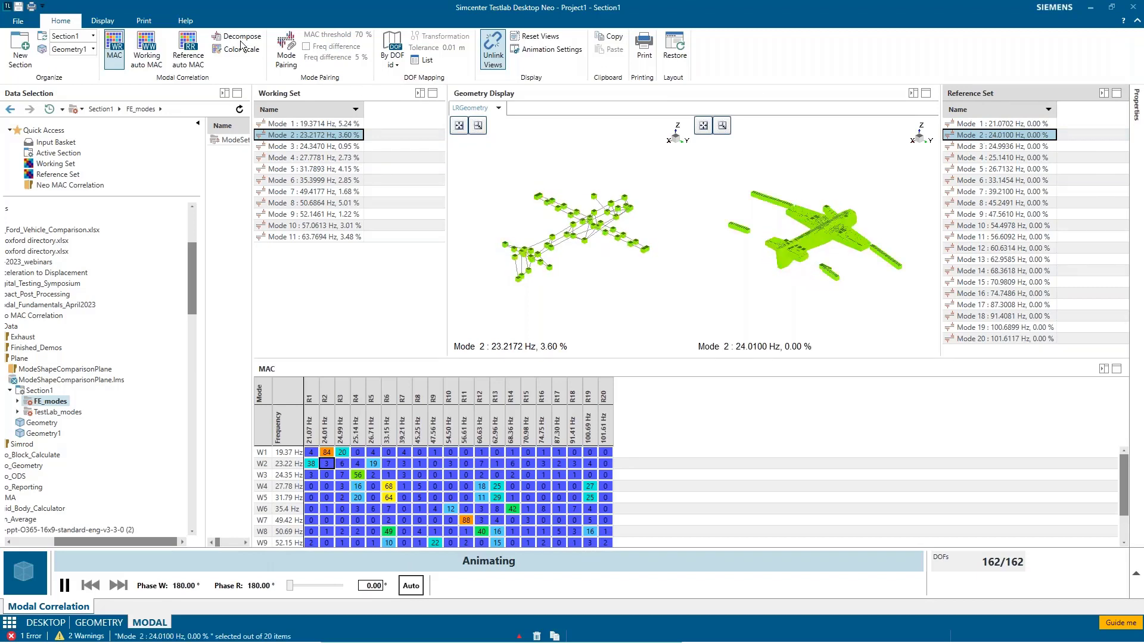
# Step: Examine the working auto MAC with modes 1, 4 and 5, and the reference auto MAC with mode 3
pyautogui.click(159, 65)
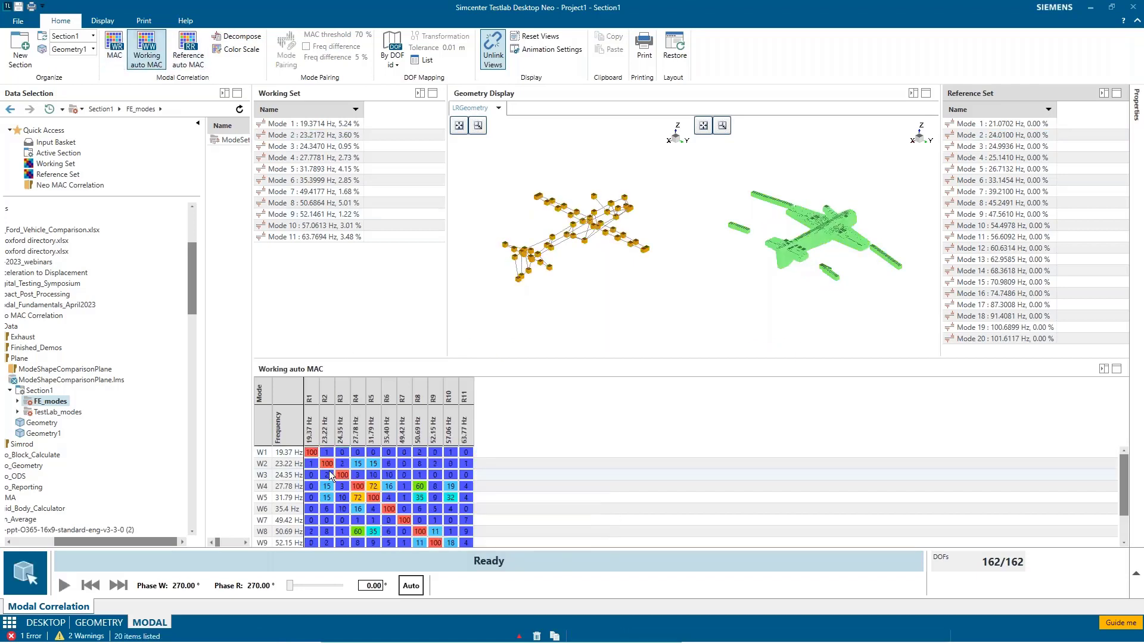
pyautogui.click(312, 454)
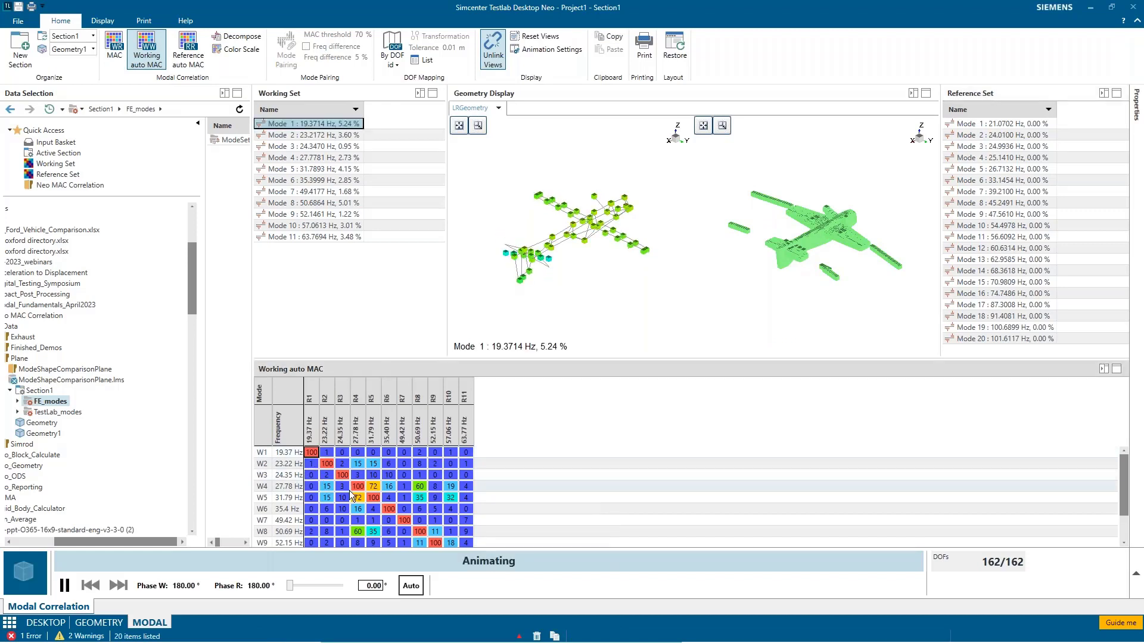
pyautogui.click(338, 499)
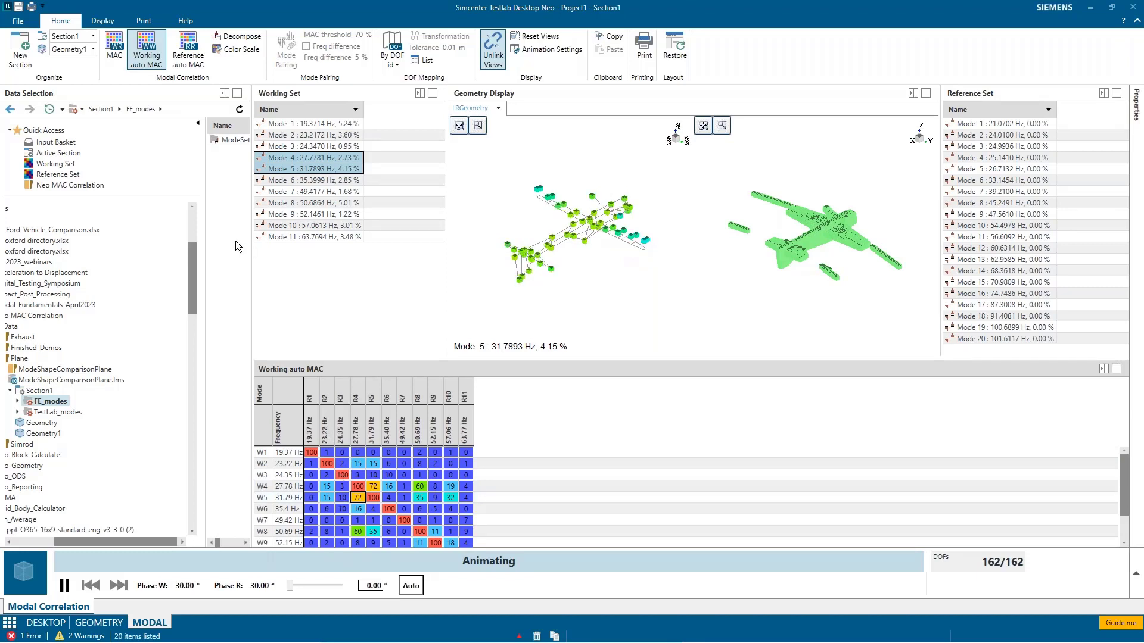
pyautogui.click(188, 50)
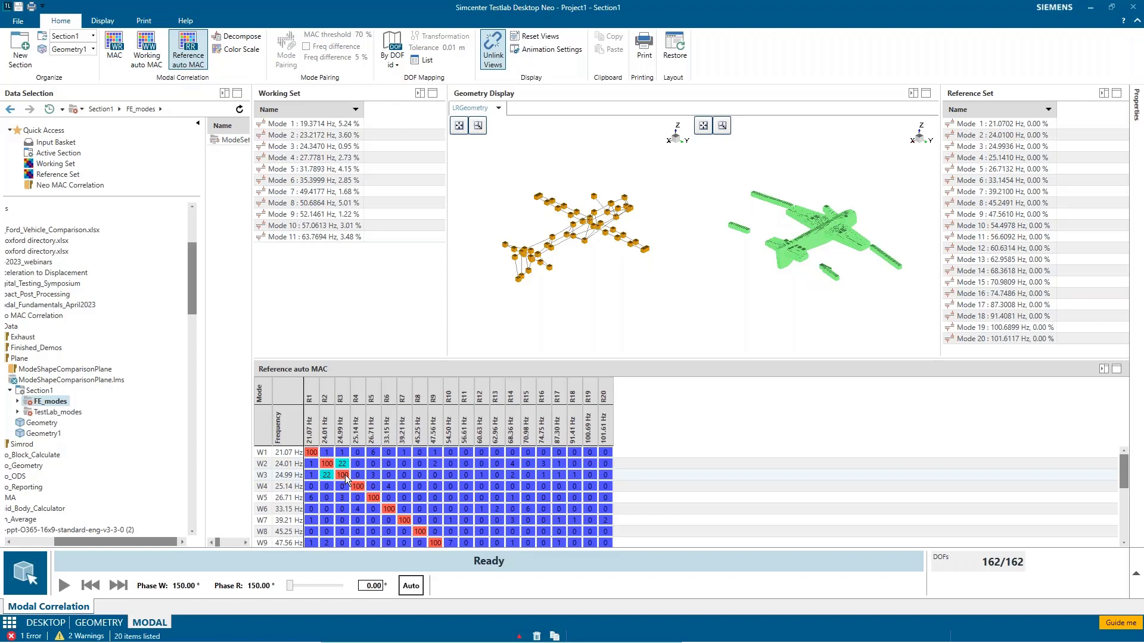
pyautogui.doubleClick(343, 475)
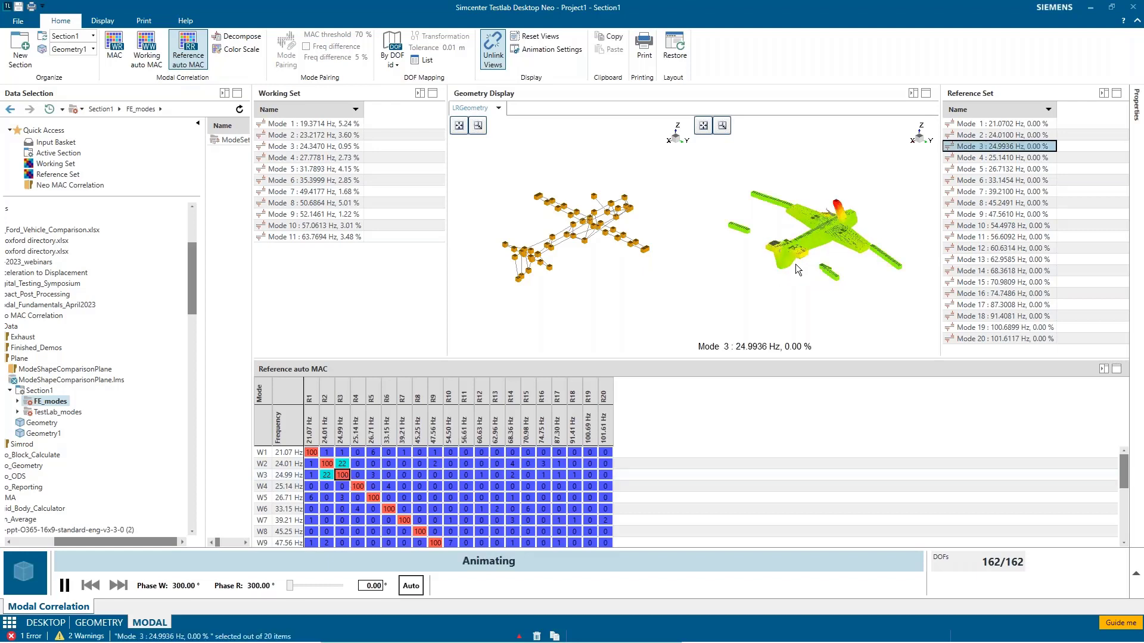
# Step: Return to the MAC between the two sets and animate working mode 1 with reference mode 2
pyautogui.click(115, 56)
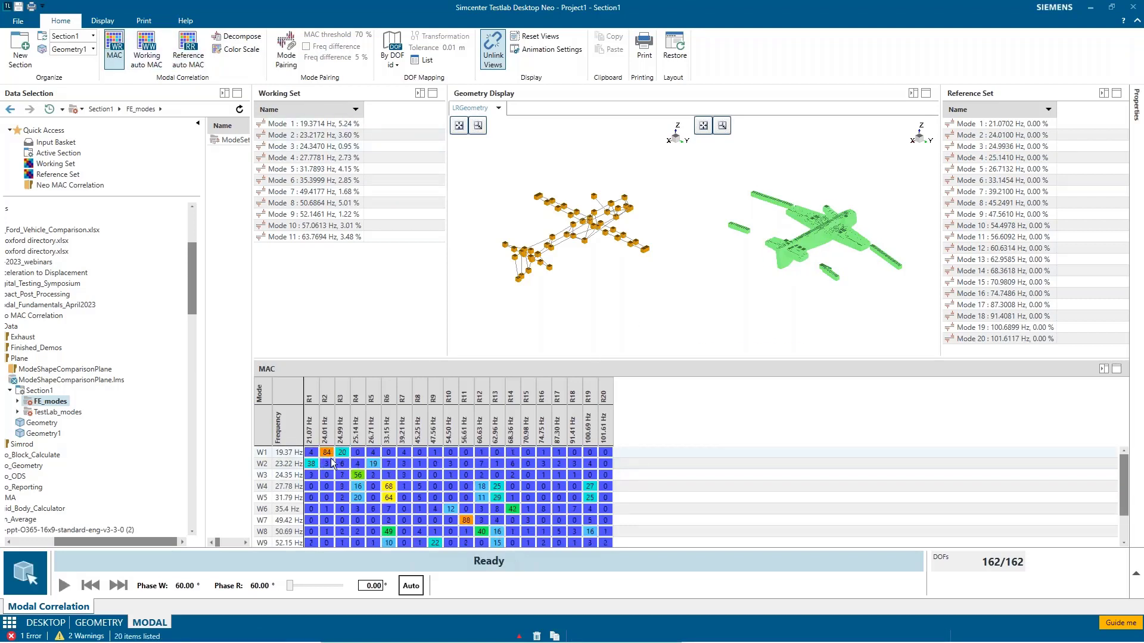
pyautogui.click(329, 457)
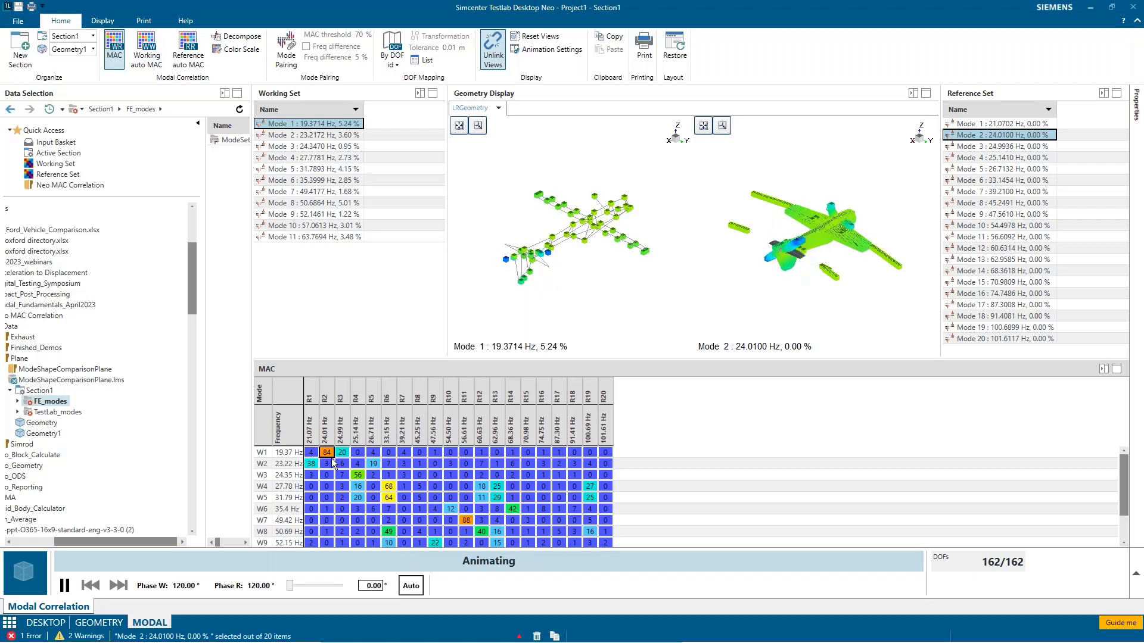
# Step: Enable Mode Pairing and animate the pair of working mode 7 and reference mode 11
pyautogui.click(295, 64)
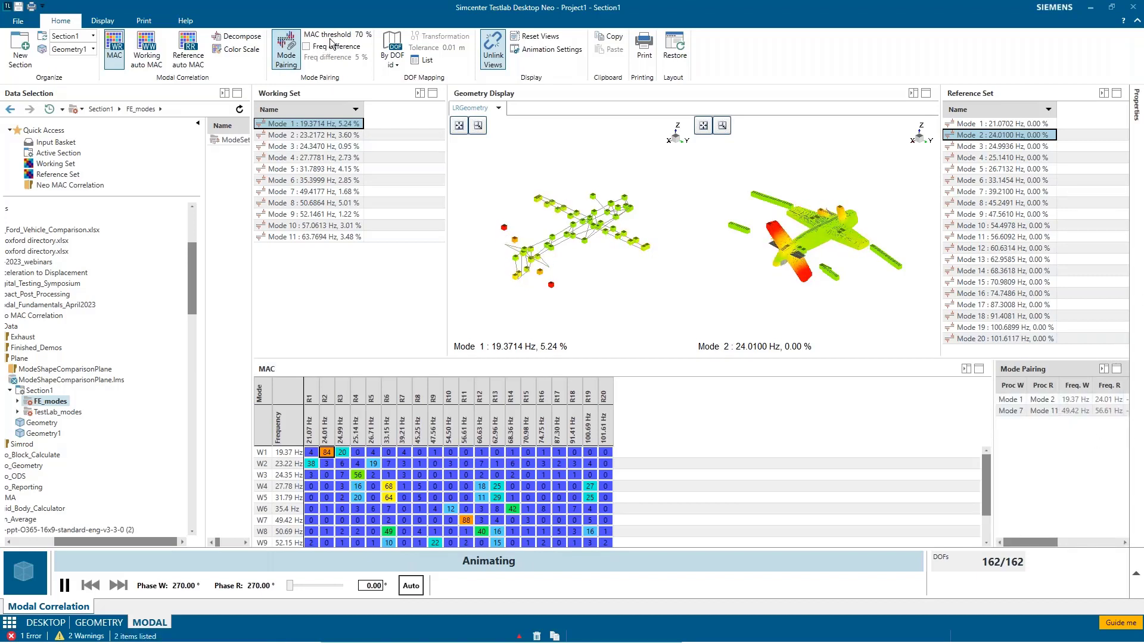
pyautogui.click(1022, 411)
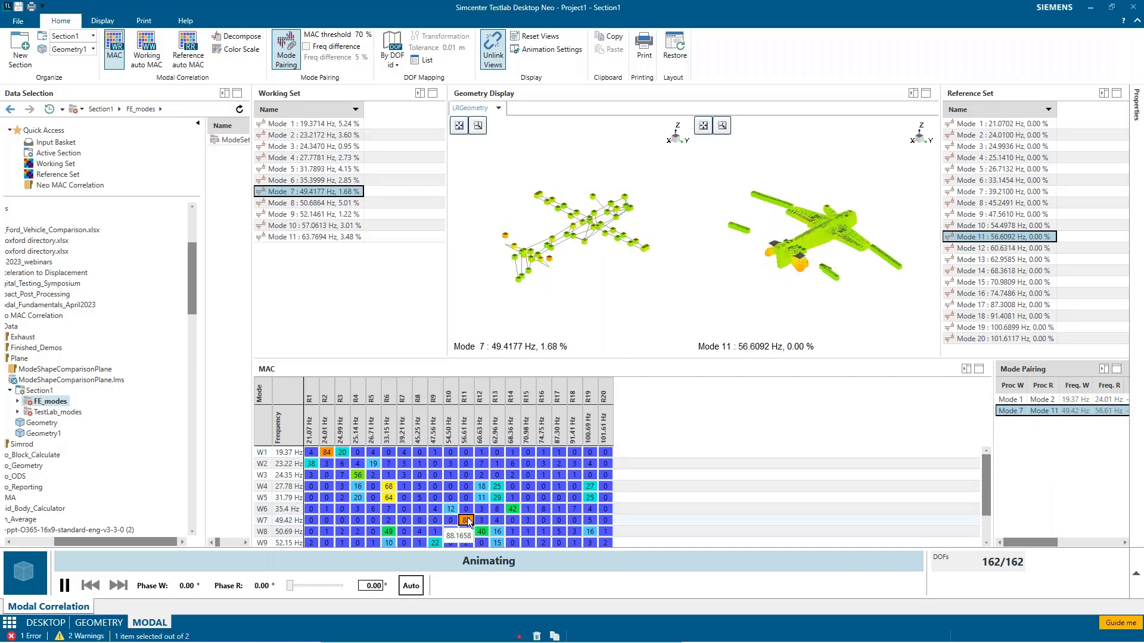
# Step: Set the mode pairing MAC threshold to 60 % and animate the pair of working mode 4 and reference mode 6
pyautogui.click(357, 35)
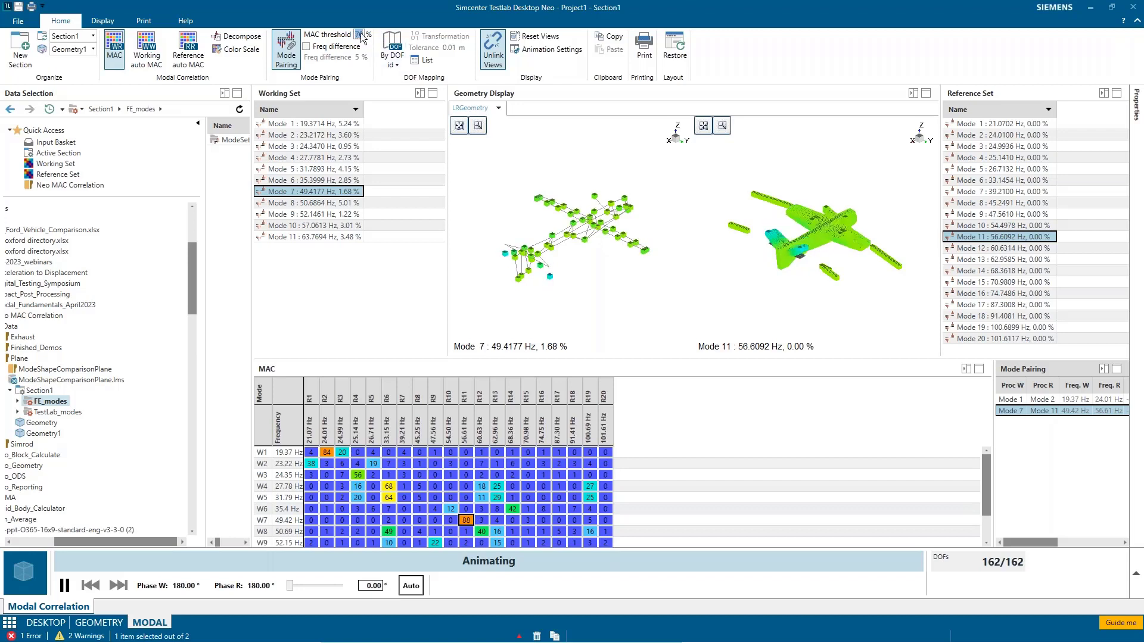
pyautogui.write('60')
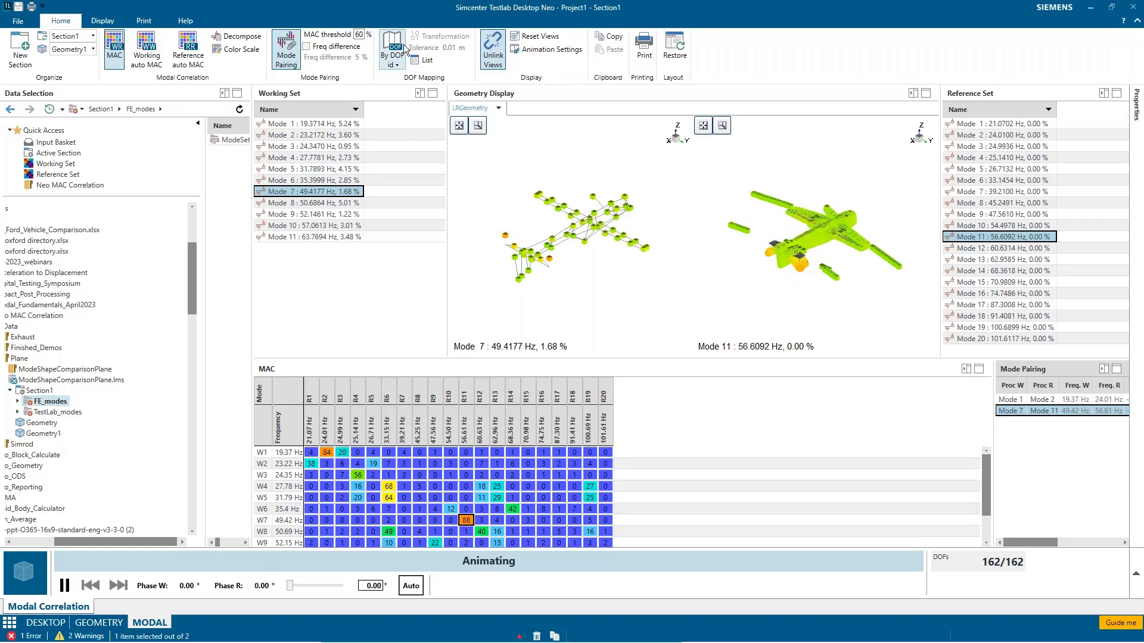
pyautogui.press('Return')
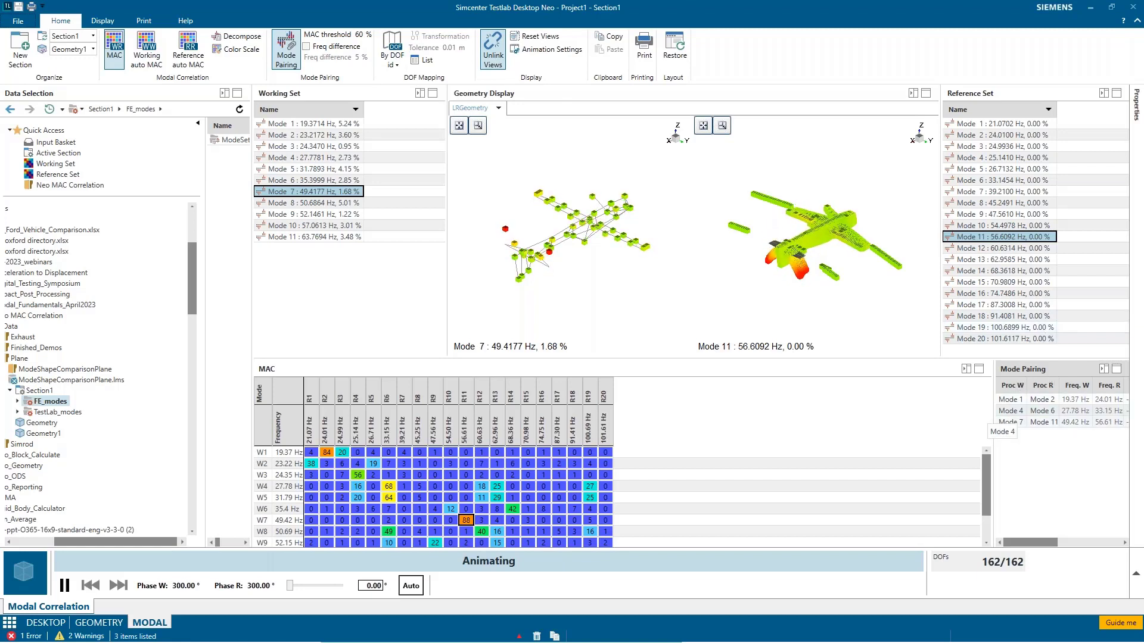
pyautogui.click(1042, 411)
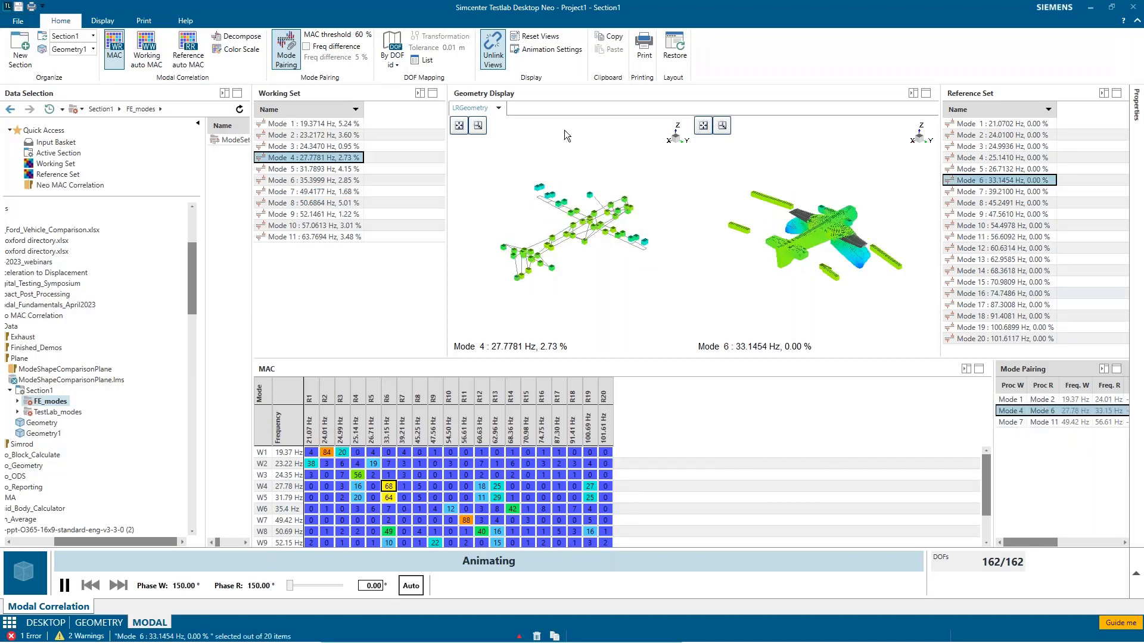
# Step: Save the project as Plane Correlation Aug15 in C:\Simcenter\Testlab Data
pyautogui.click(19, 22)
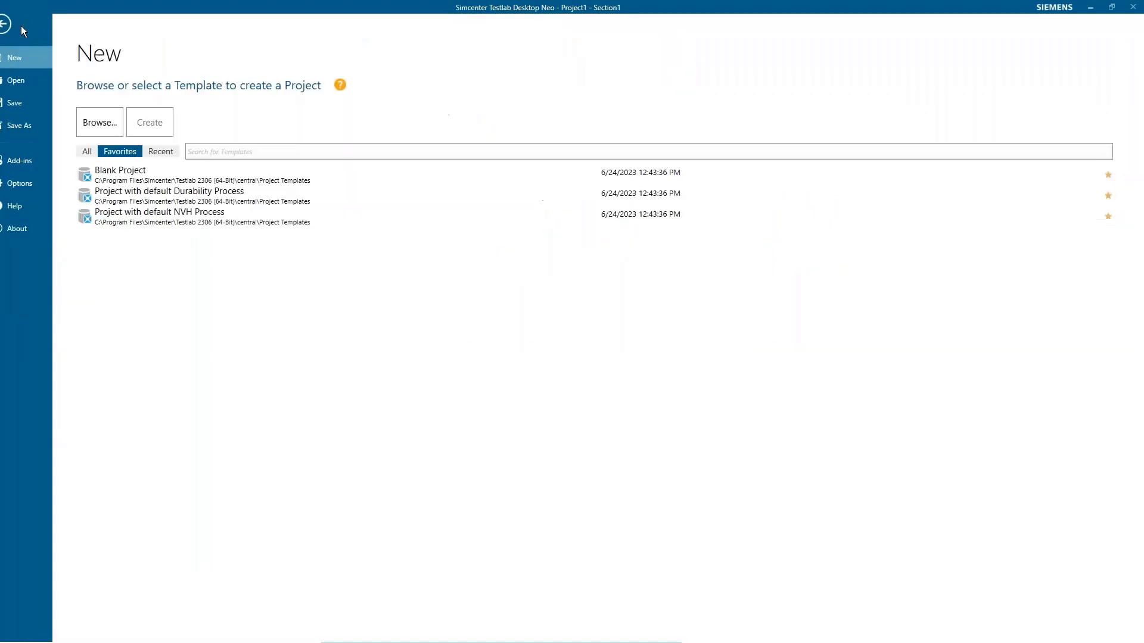
pyautogui.click(40, 127)
pyautogui.doubleClick(277, 145)
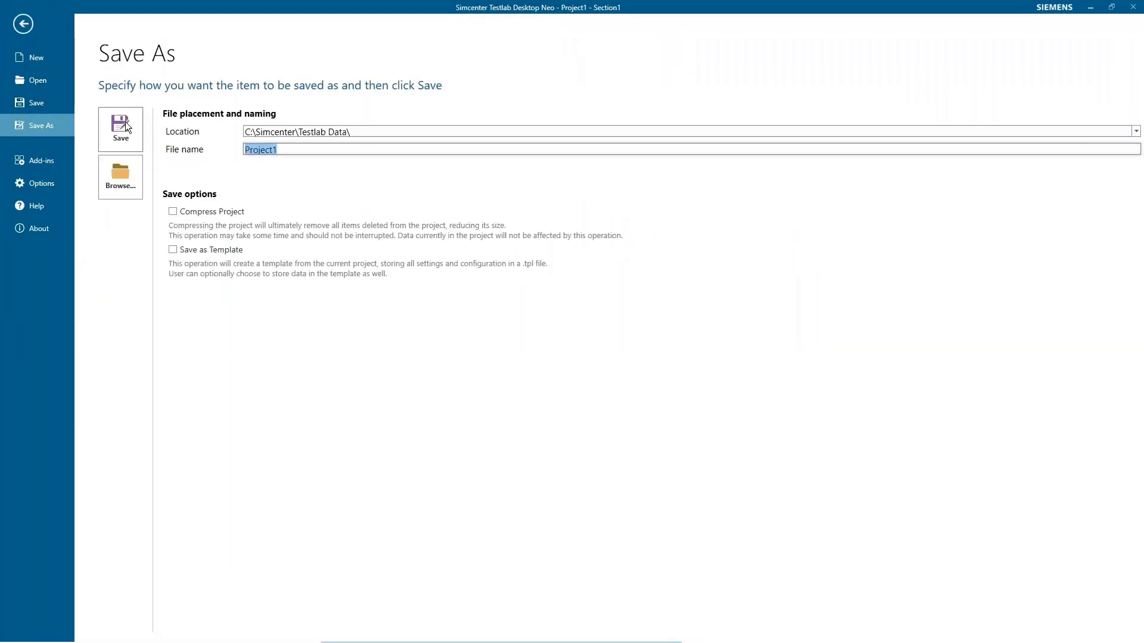
pyautogui.write('Plane Correlation Aug15')
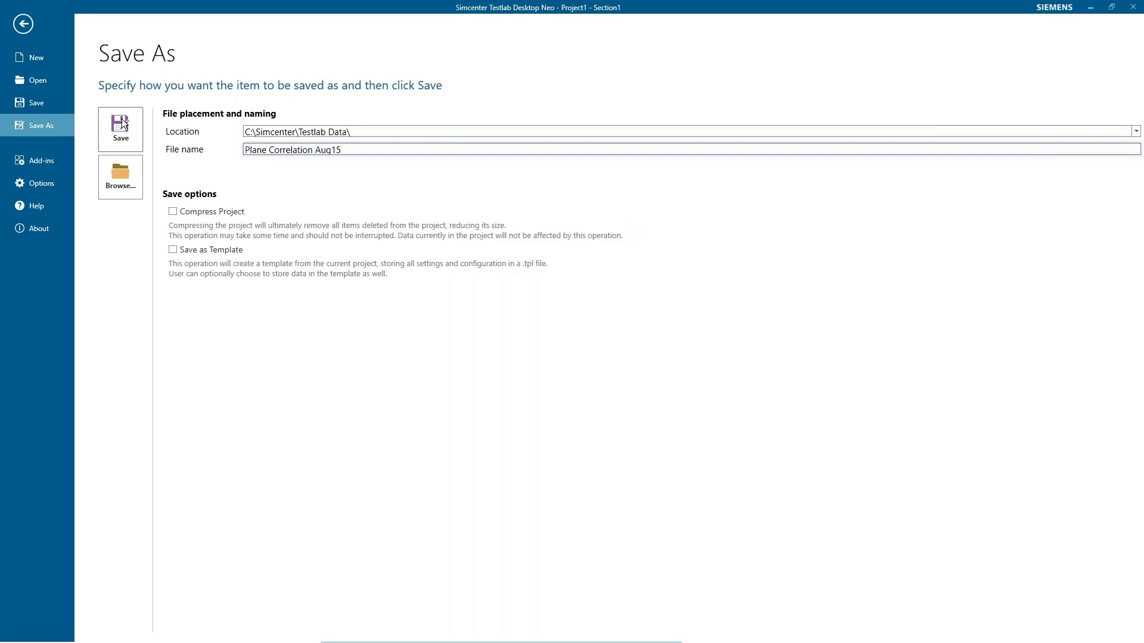
pyautogui.click(126, 134)
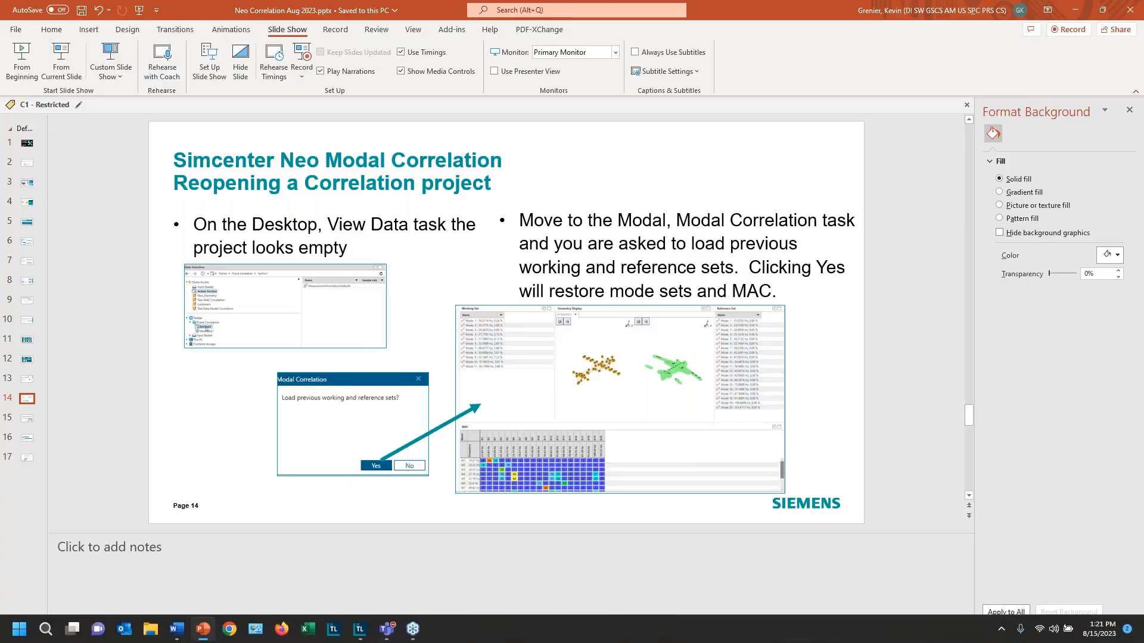
# Step: Switch to a new Simcenter Testlab Desktop Neo session and reopen the saved Plane Correlation Aug15 project
pyautogui.moveTo(370, 639)
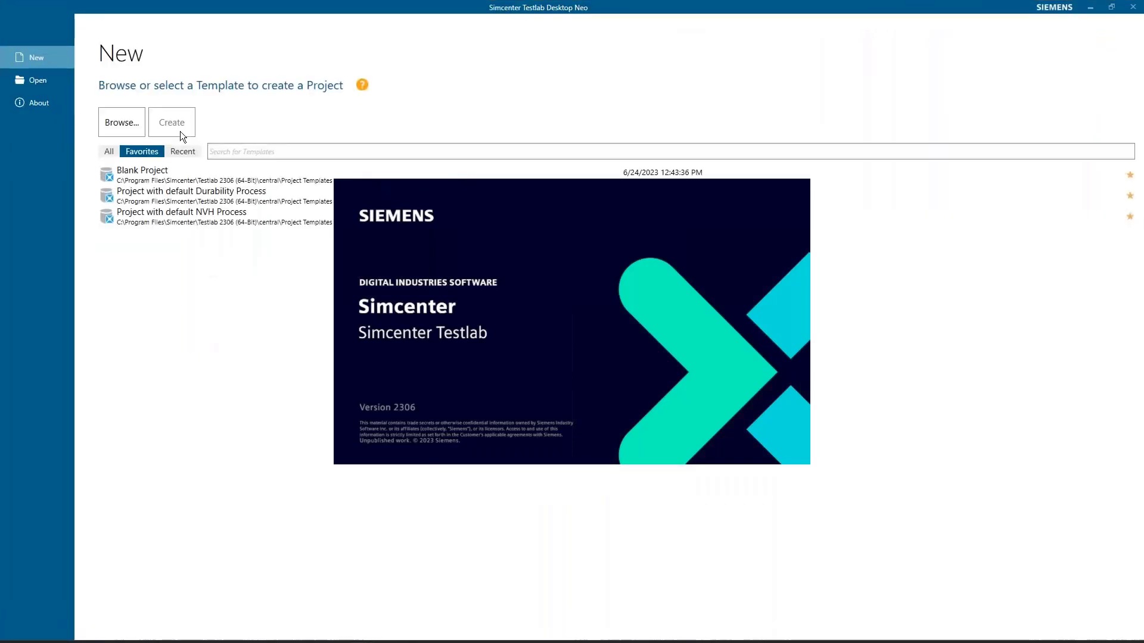
pyautogui.click(46, 82)
pyautogui.click(185, 174)
pyautogui.doubleClick(184, 174)
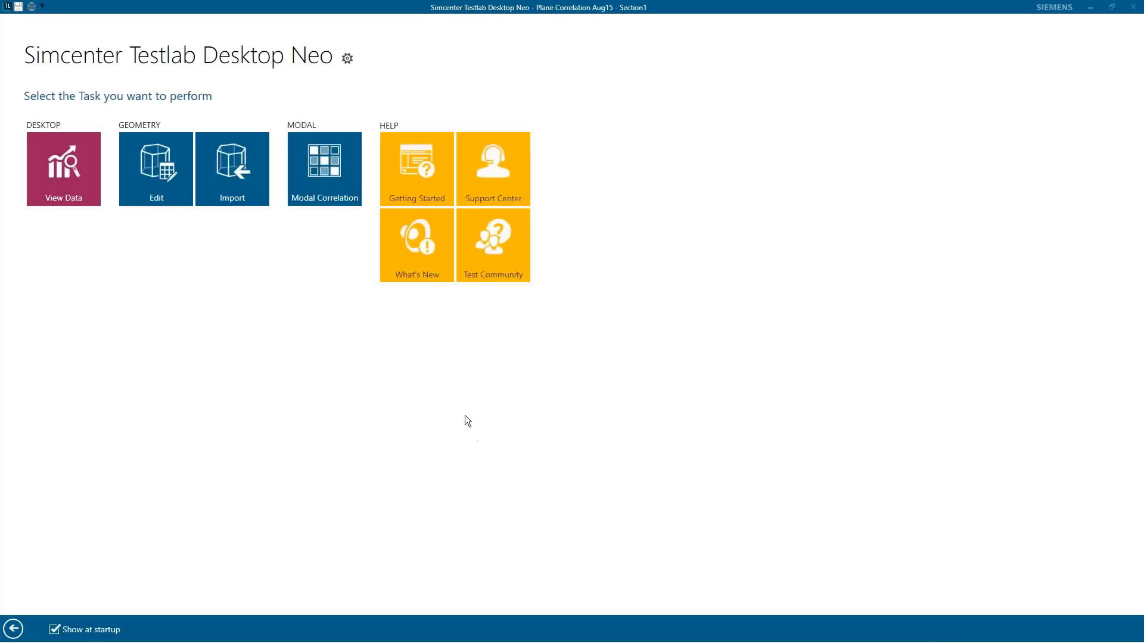
# Step: Go to the View Data task and inspect the contents of Section1 in the reopened project
pyautogui.click(51, 163)
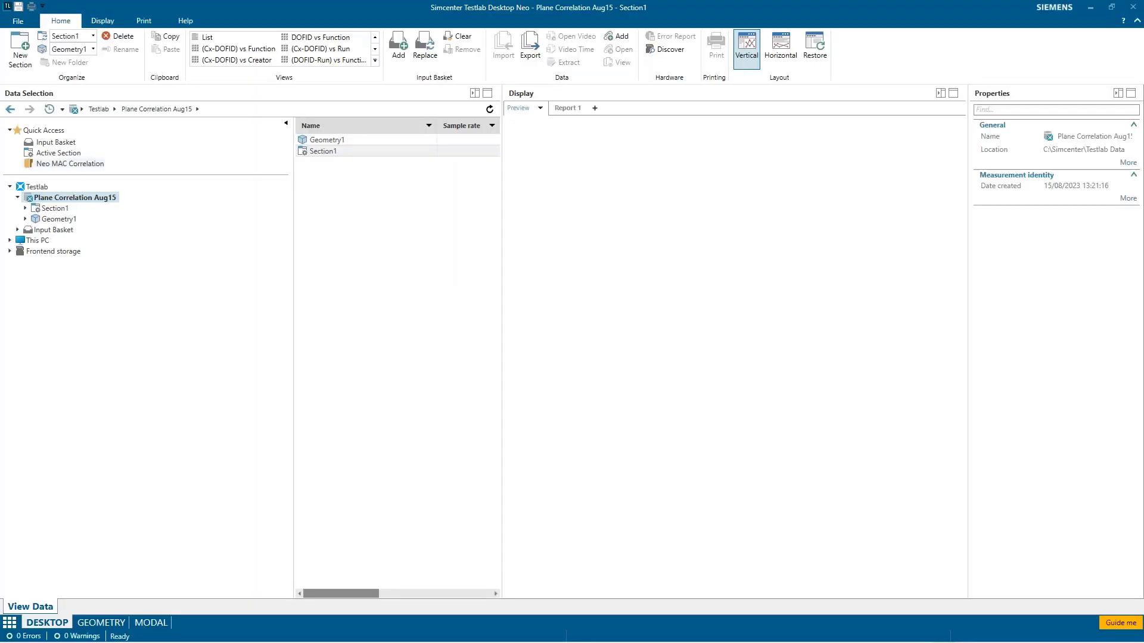
pyautogui.click(54, 209)
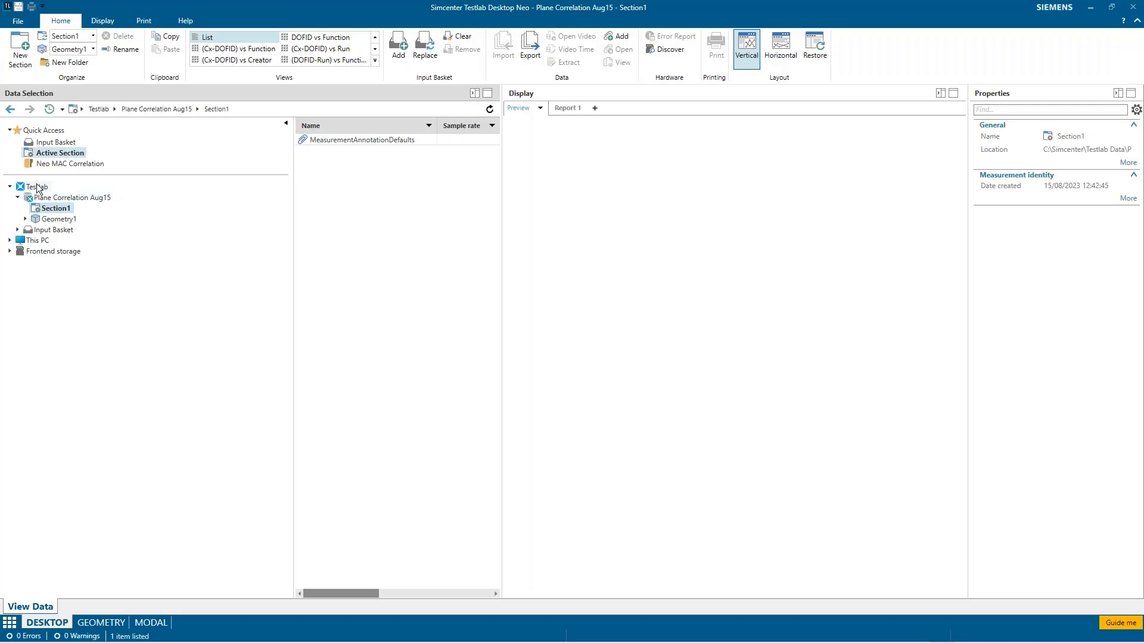
pyautogui.click(55, 208)
# Step: Go to Modal Correlation, load the previous working and reference sets, and animate working mode 3 with reference mode 4
pyautogui.click(153, 628)
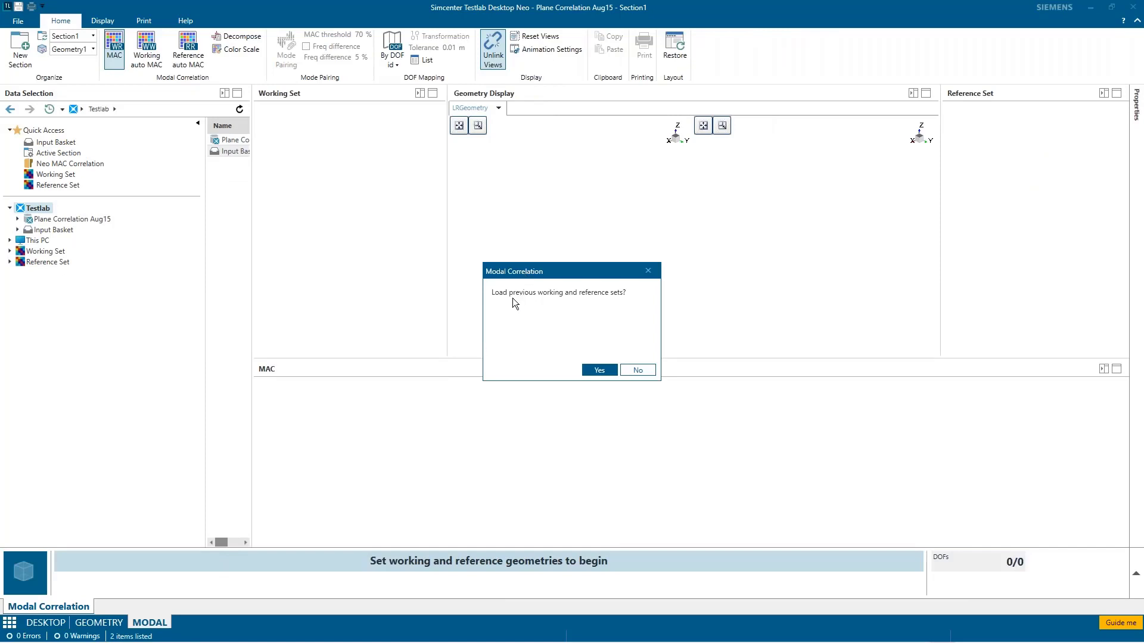
pyautogui.click(606, 371)
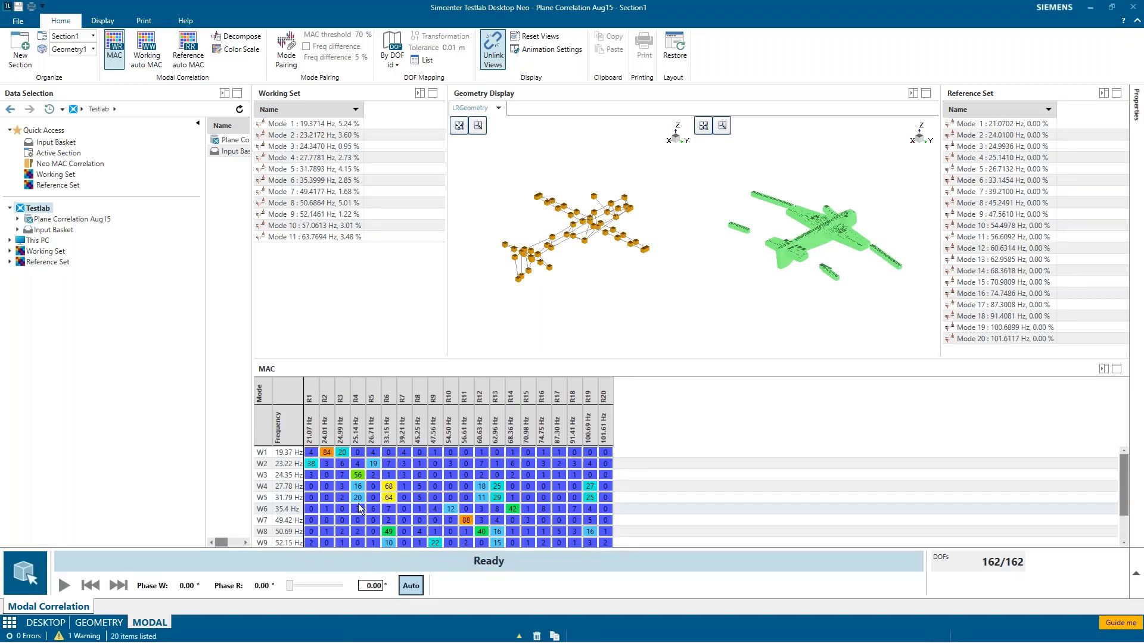
pyautogui.click(360, 477)
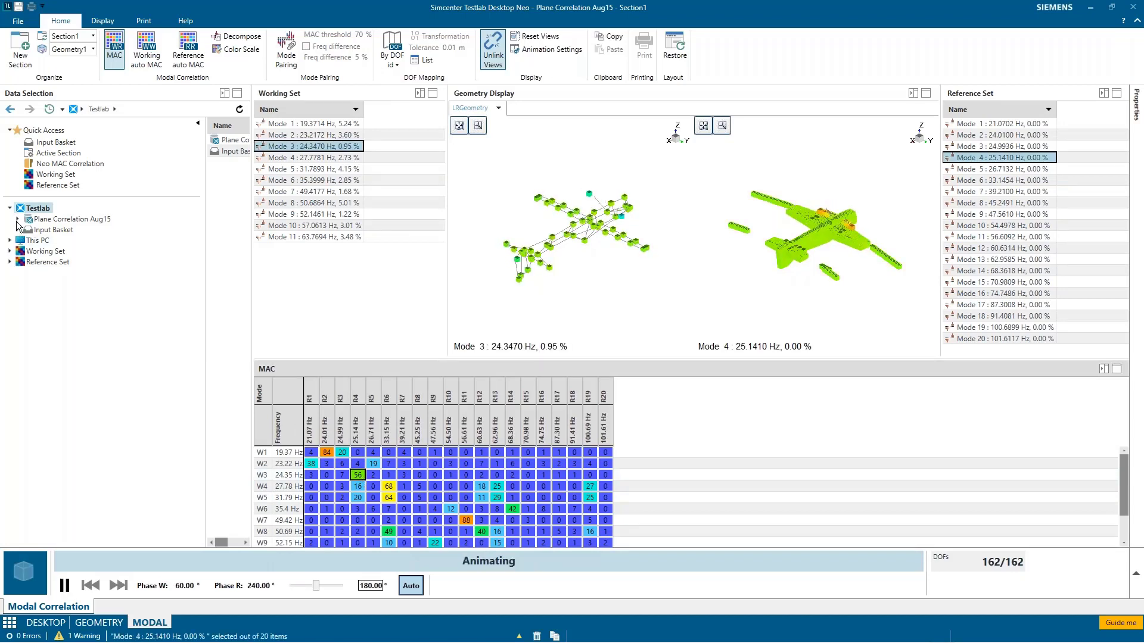
# Step: Examine the mode sets and geometries held in the Working Set and Reference Set, and their available set commands
pyautogui.doubleClick(36, 251)
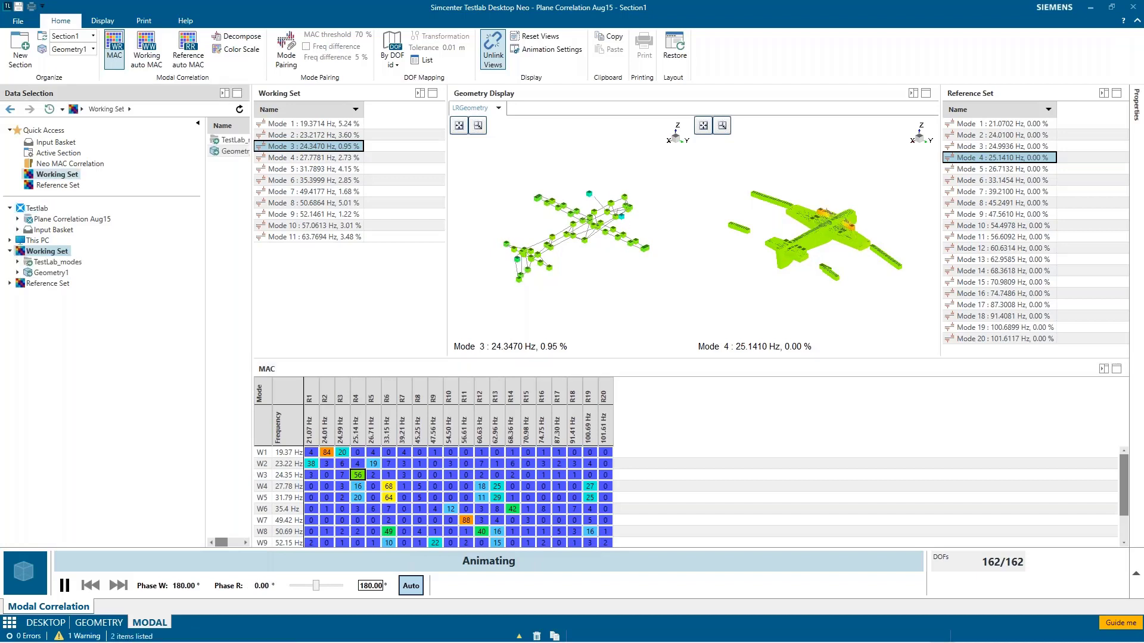
pyautogui.click(48, 284)
pyautogui.doubleClick(37, 283)
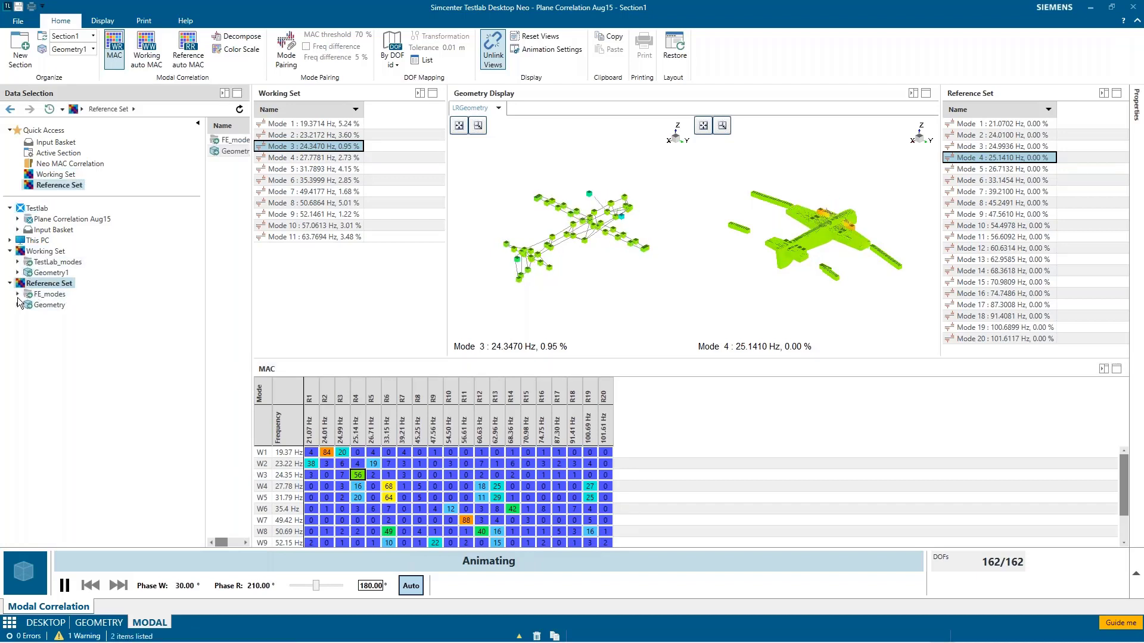
pyautogui.rightClick(74, 266)
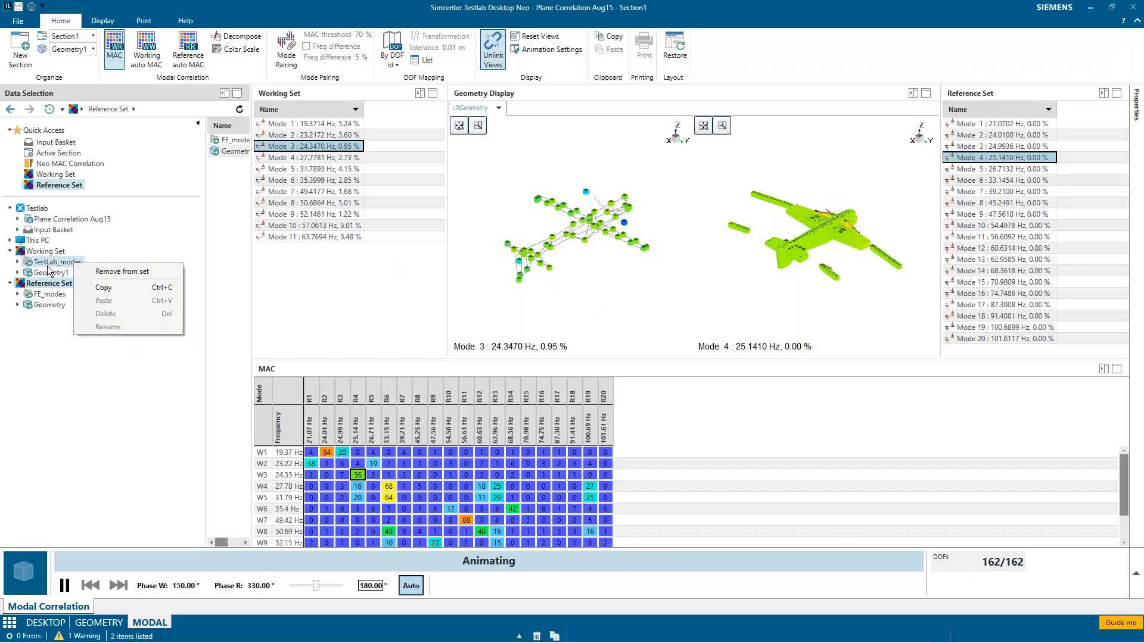
pyautogui.click(48, 294)
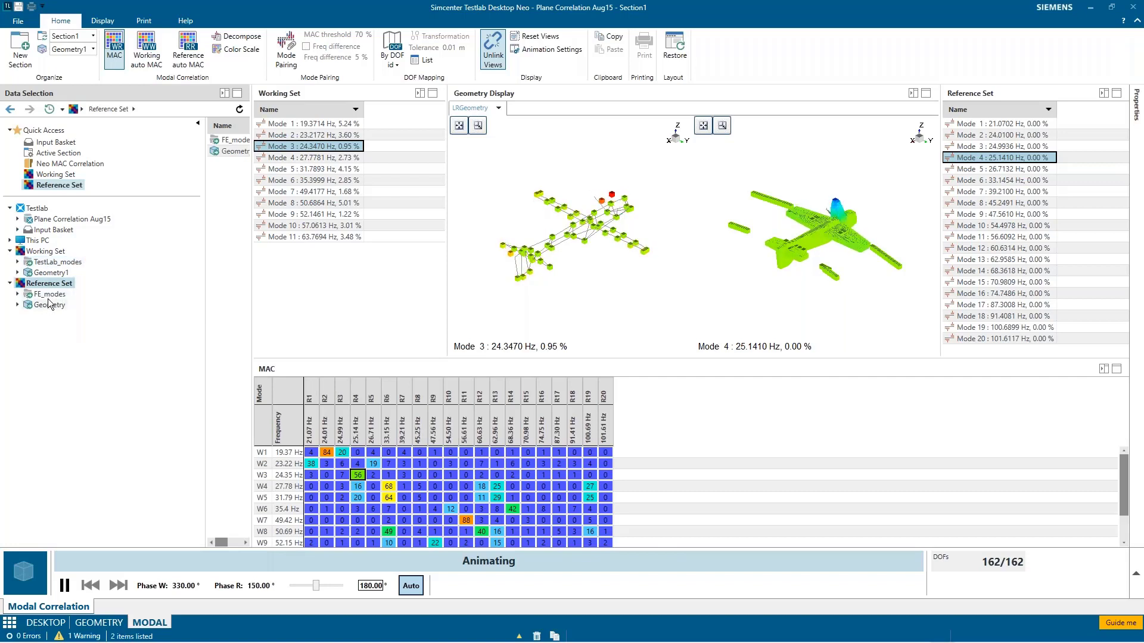
pyautogui.click(48, 295)
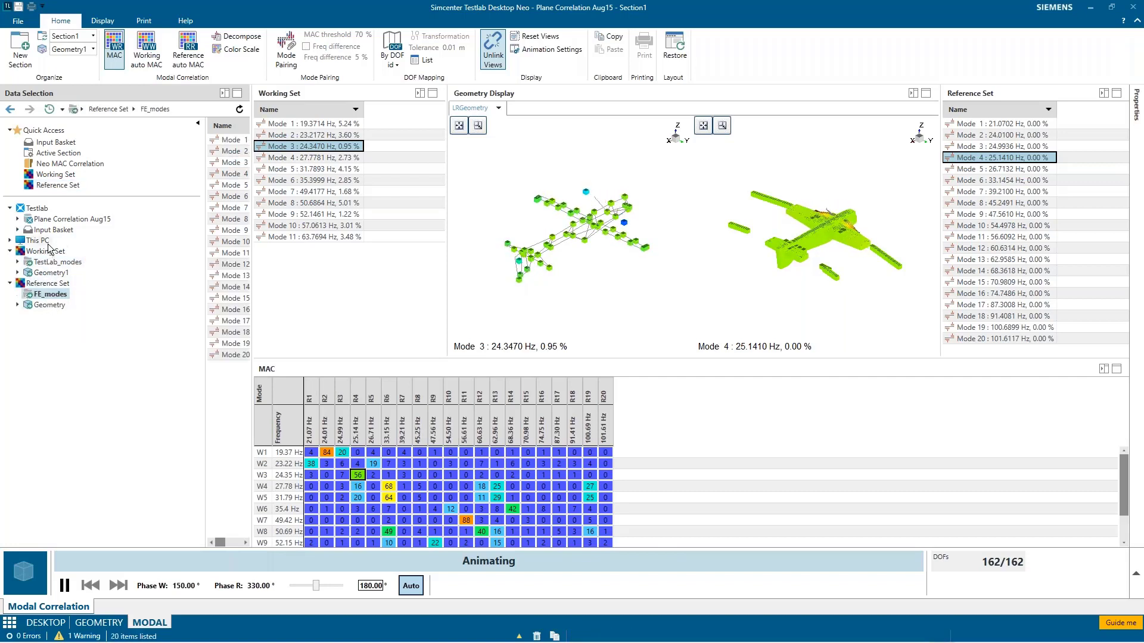
pyautogui.rightClick(52, 305)
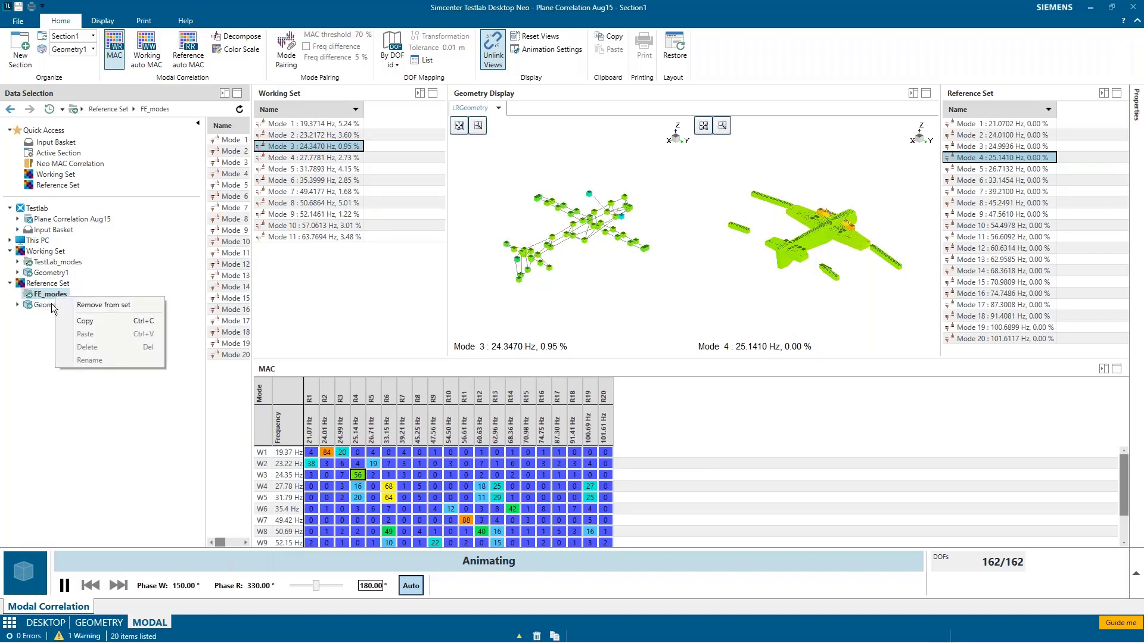
# Step: Close the Plane Correlation Aug15 project without saving the changes
pyautogui.click(103, 305)
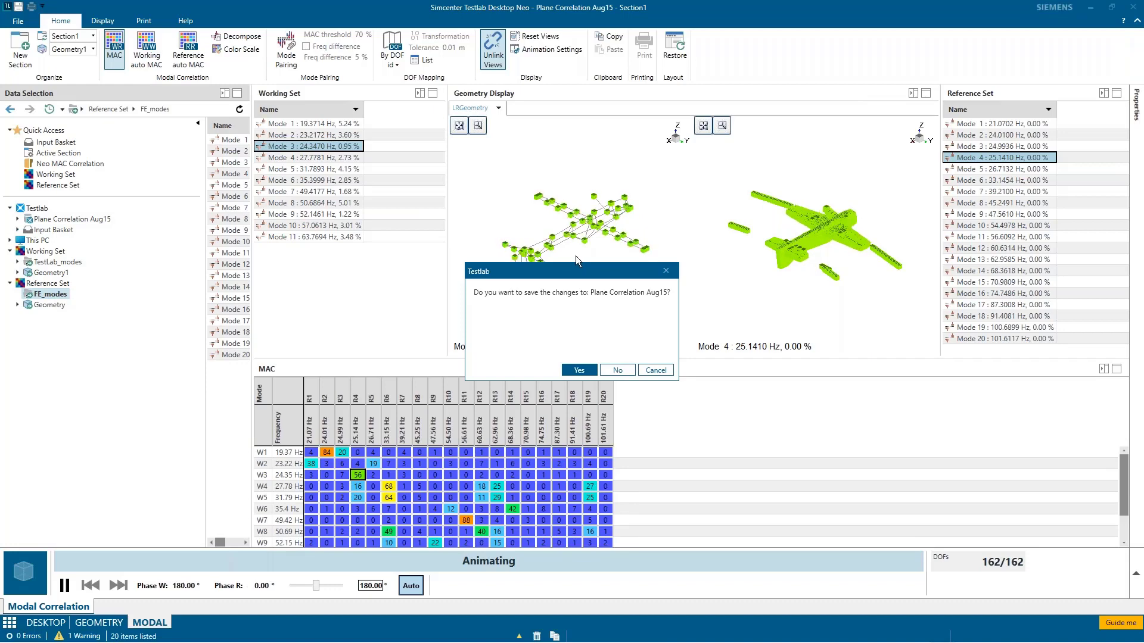
pyautogui.click(629, 369)
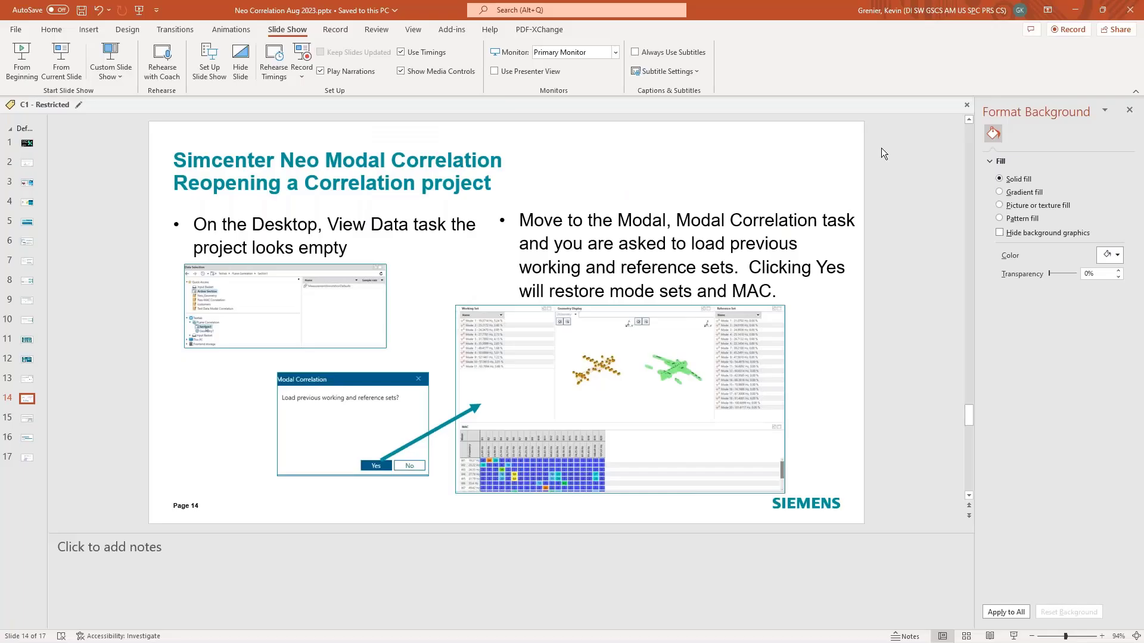
# Step: Switch to the Simcenter Testlab window with Project1 and open Kyburz_No_time_updgeo_ImportedFE.lms from the Neo MAC Correlation Simrod data folder
pyautogui.moveTo(360, 630)
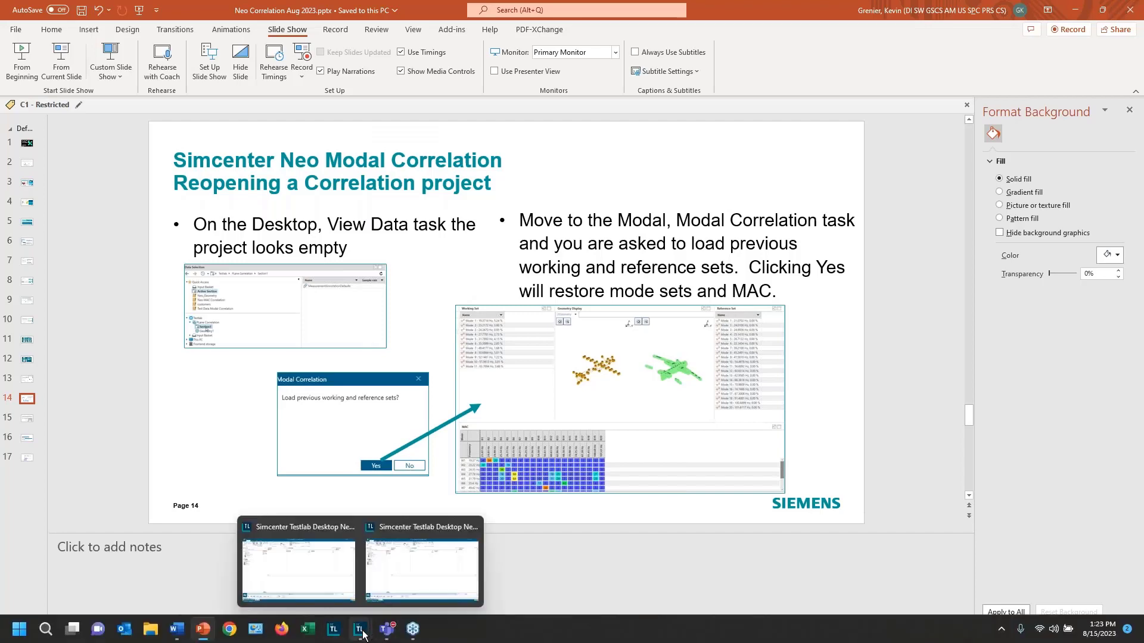
pyautogui.click(410, 561)
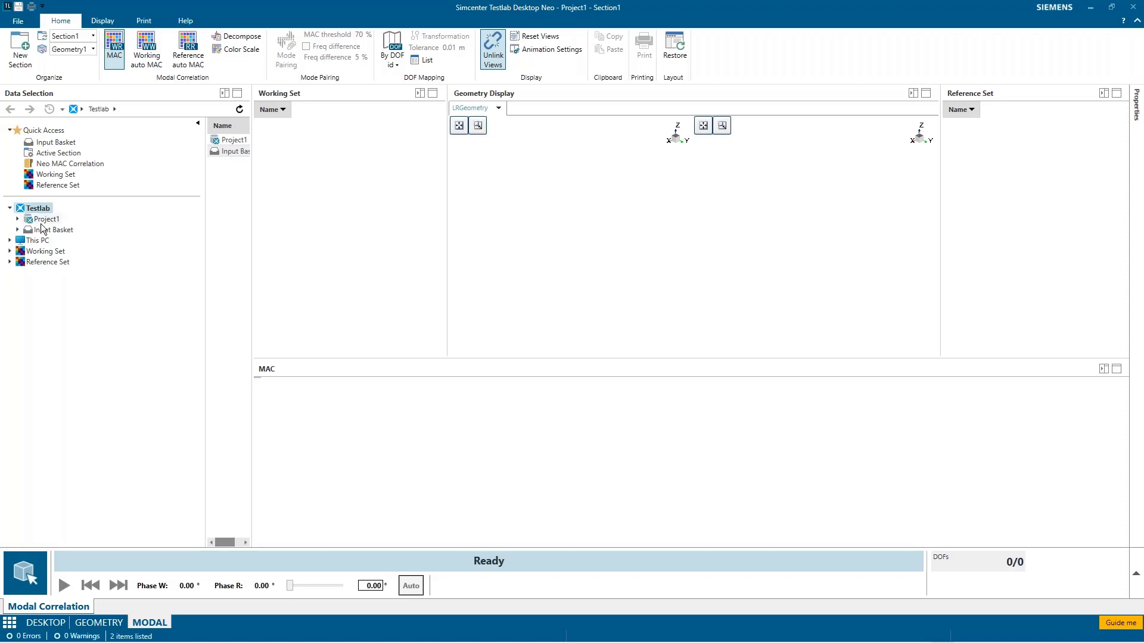
pyautogui.click(73, 161)
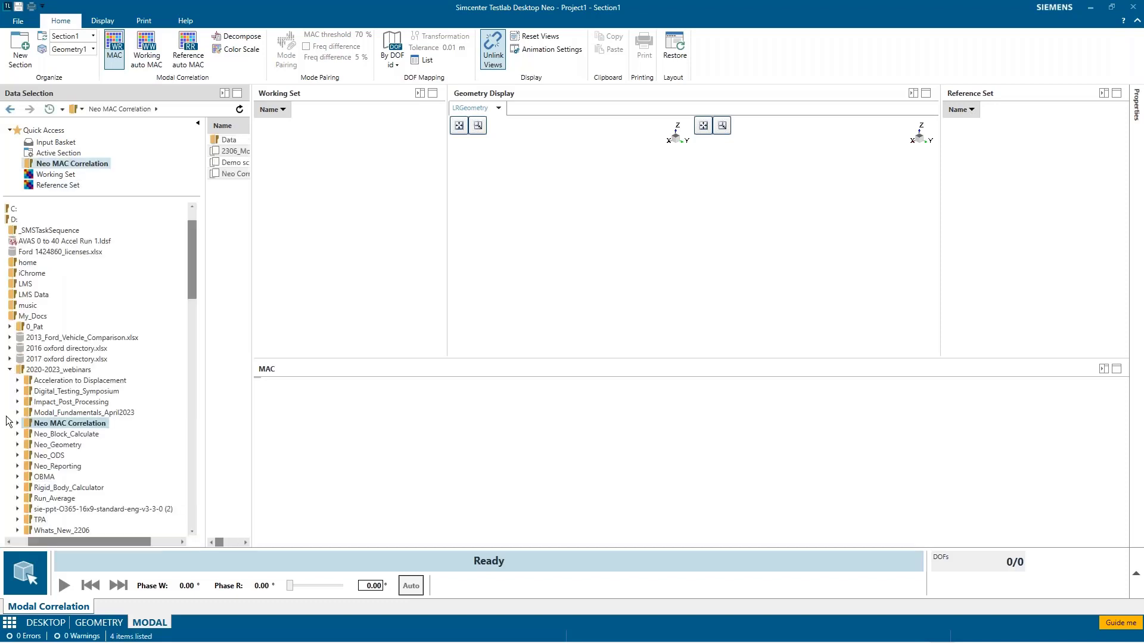
pyautogui.click(17, 423)
pyautogui.click(18, 434)
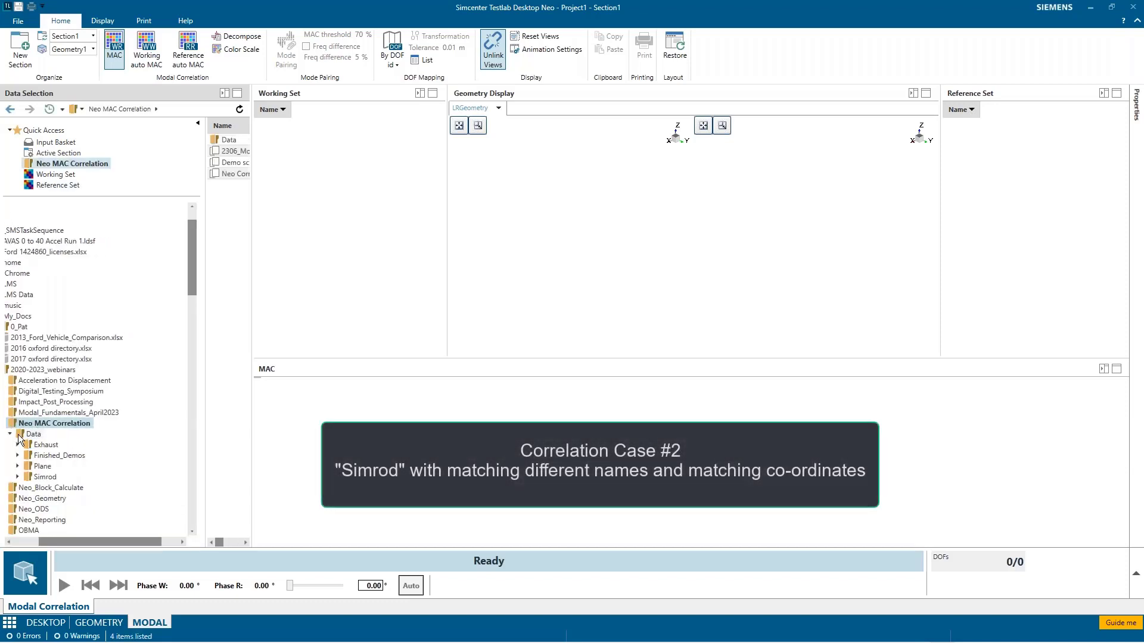
pyautogui.click(46, 478)
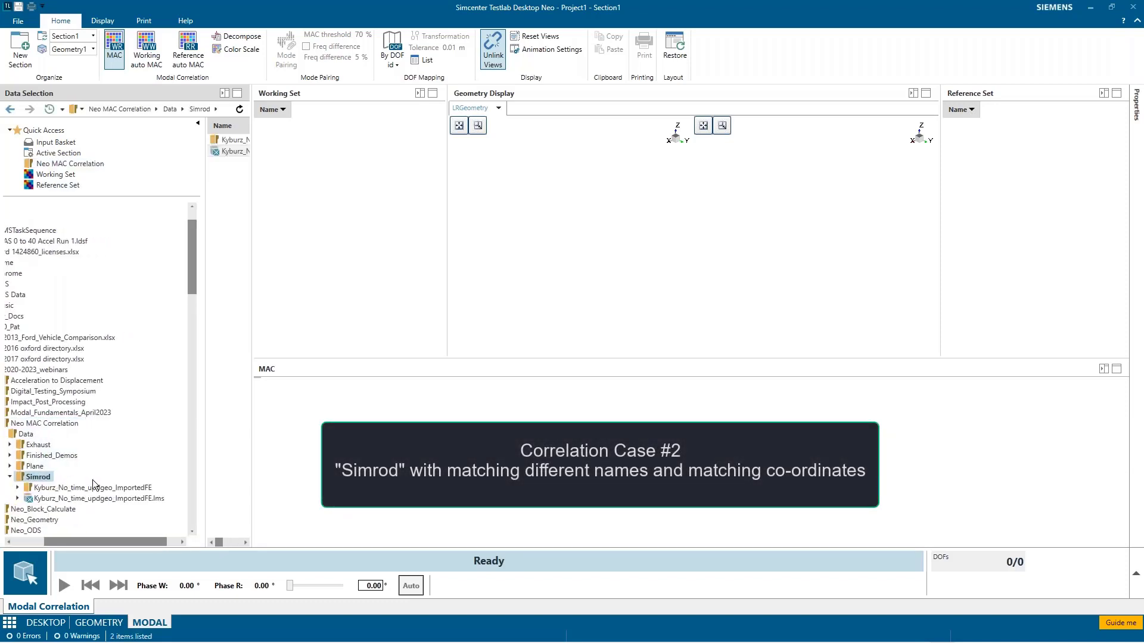
pyautogui.click(80, 499)
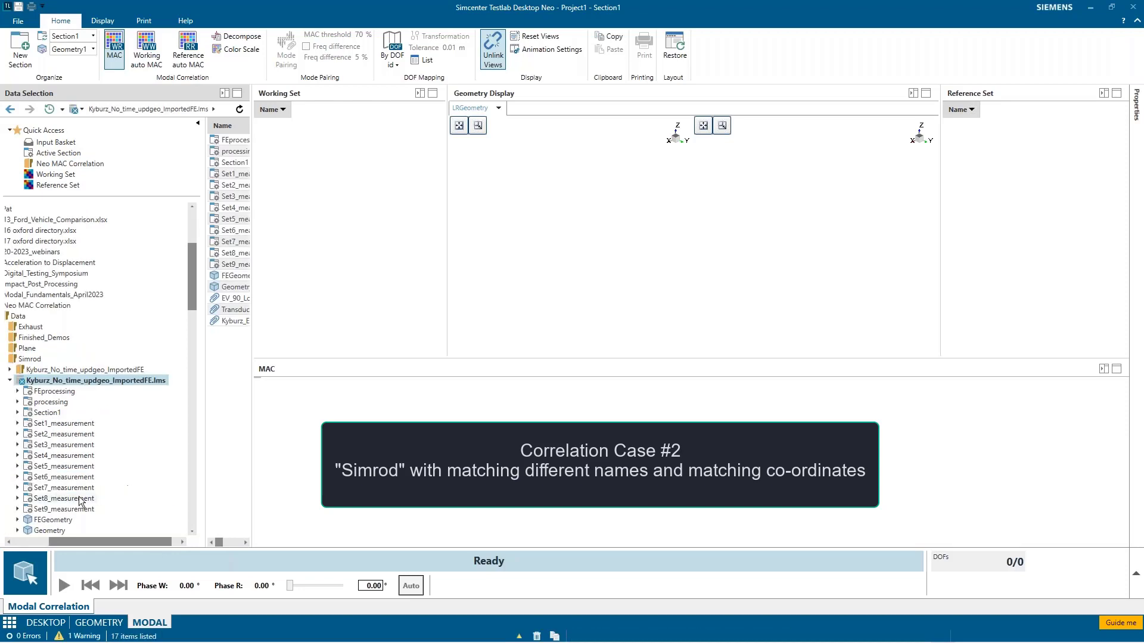
# Step: Set the Simrod project's Geometry as the working geometry and FEGeometry as the reference geometry
pyautogui.scroll(-1, 79, 500)
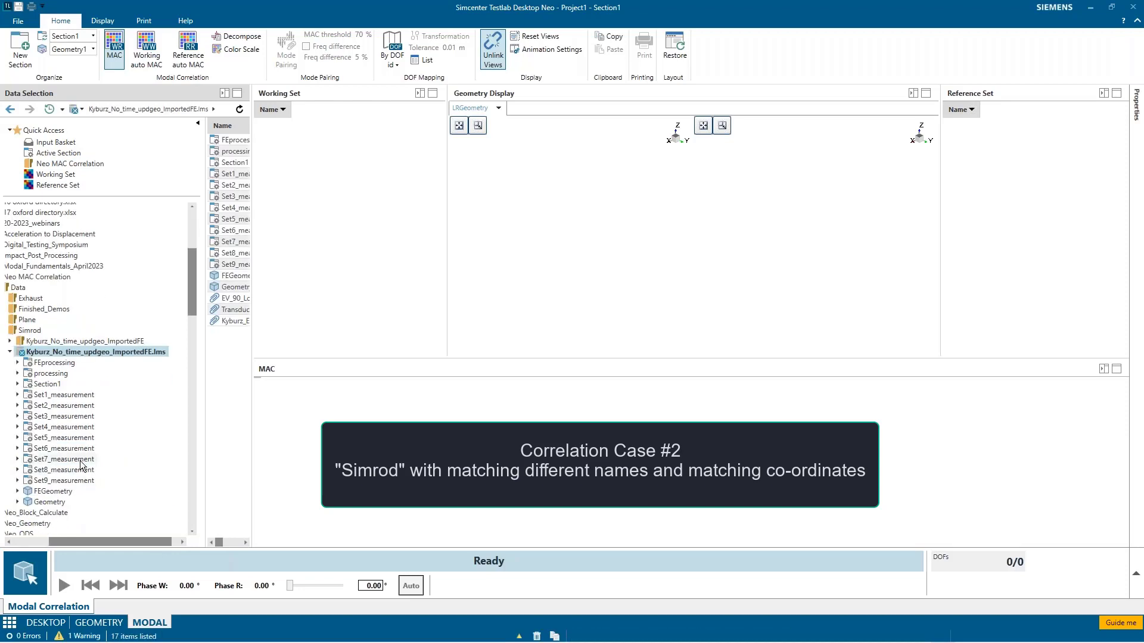
pyautogui.click(50, 503)
pyautogui.rightClick(51, 505)
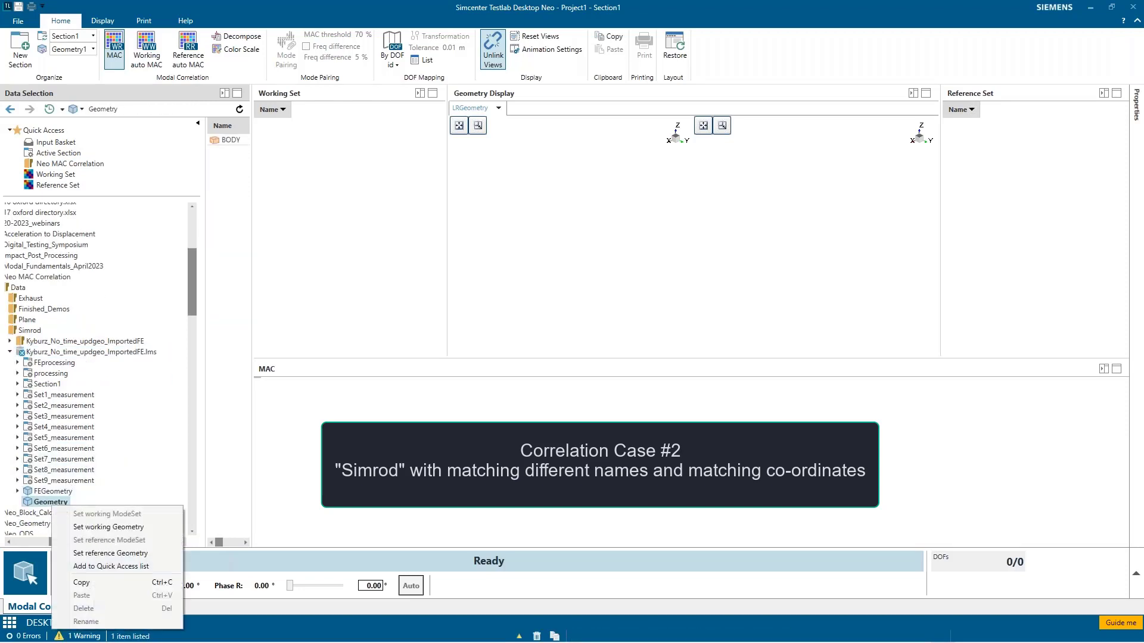
pyautogui.click(91, 526)
pyautogui.click(54, 492)
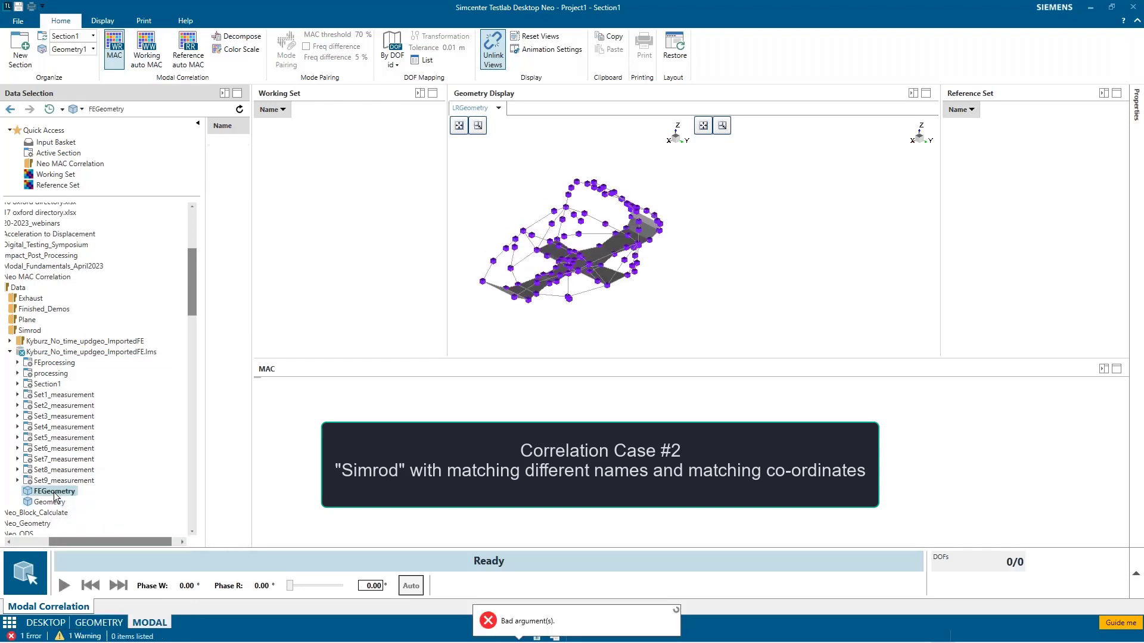
pyautogui.rightClick(55, 496)
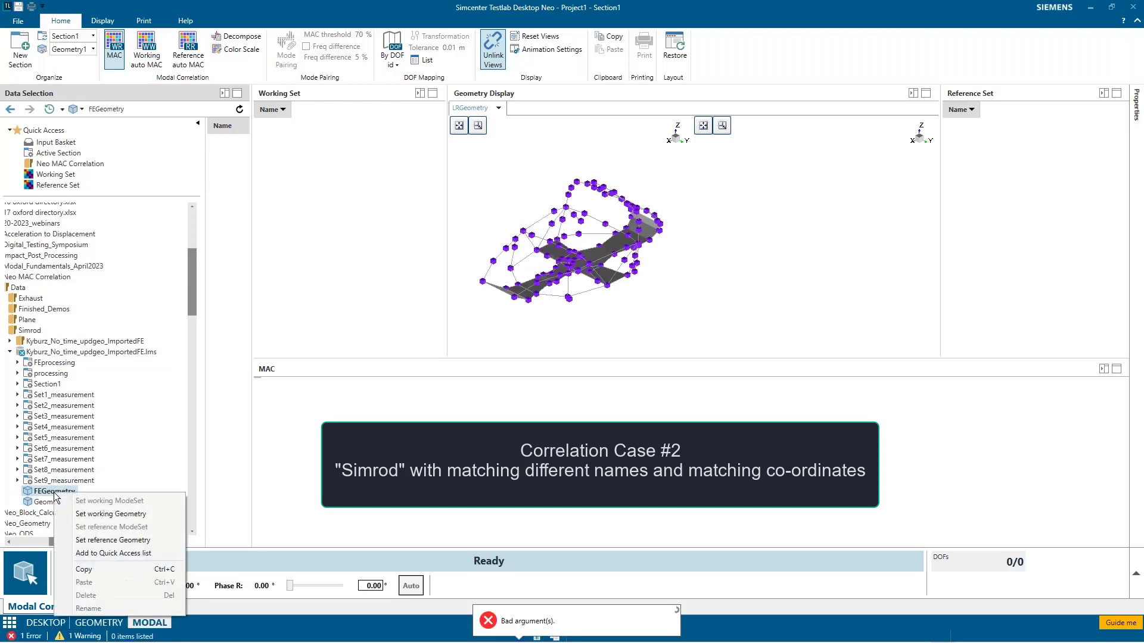
pyautogui.click(112, 540)
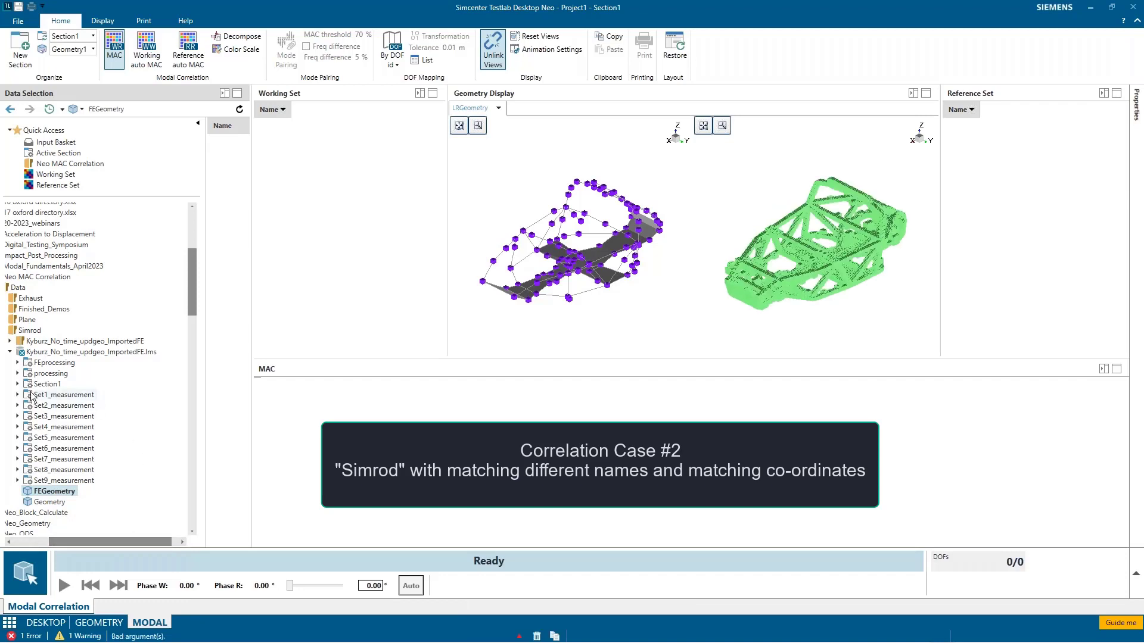
# Step: Set 2608_Poly_real from the processing section as the working ModeSet
pyautogui.click(18, 374)
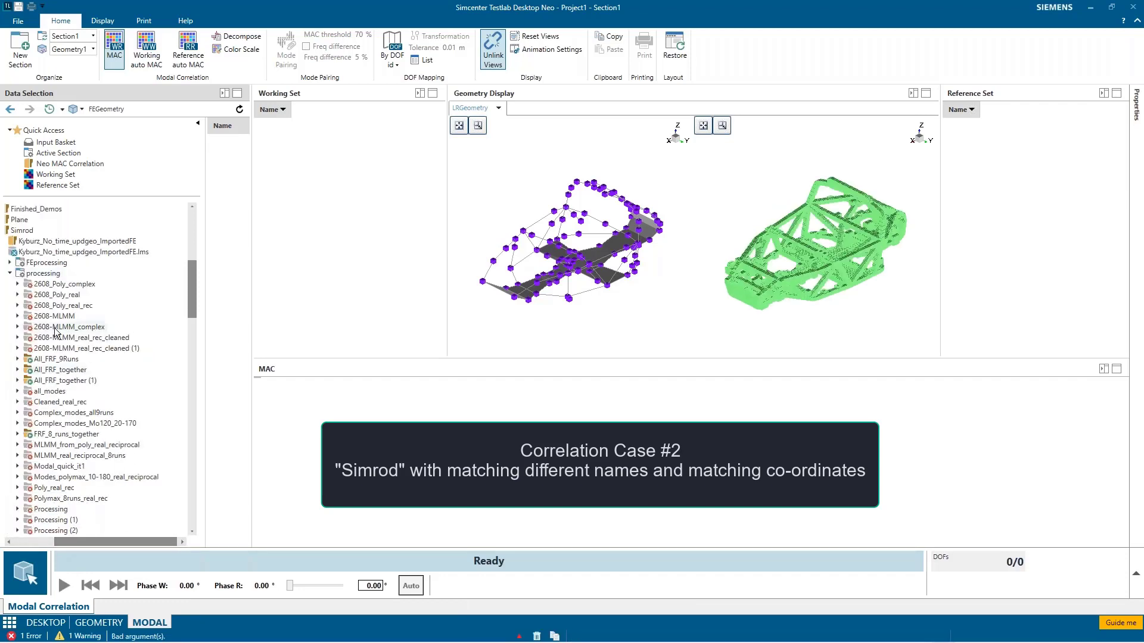
pyautogui.click(59, 294)
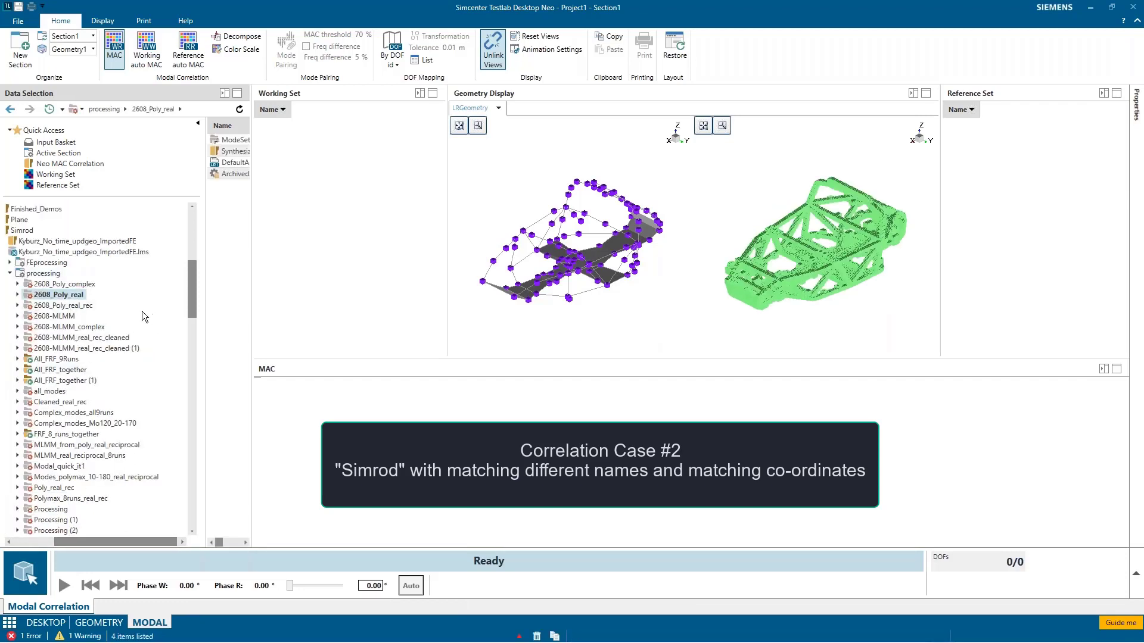
pyautogui.rightClick(70, 298)
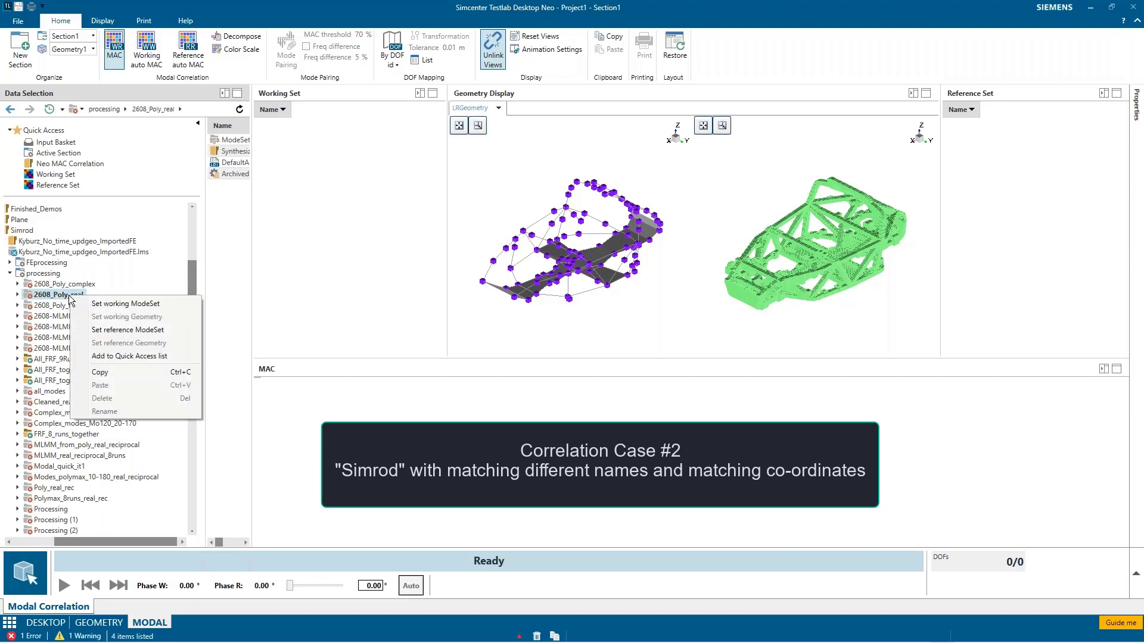
pyautogui.click(113, 305)
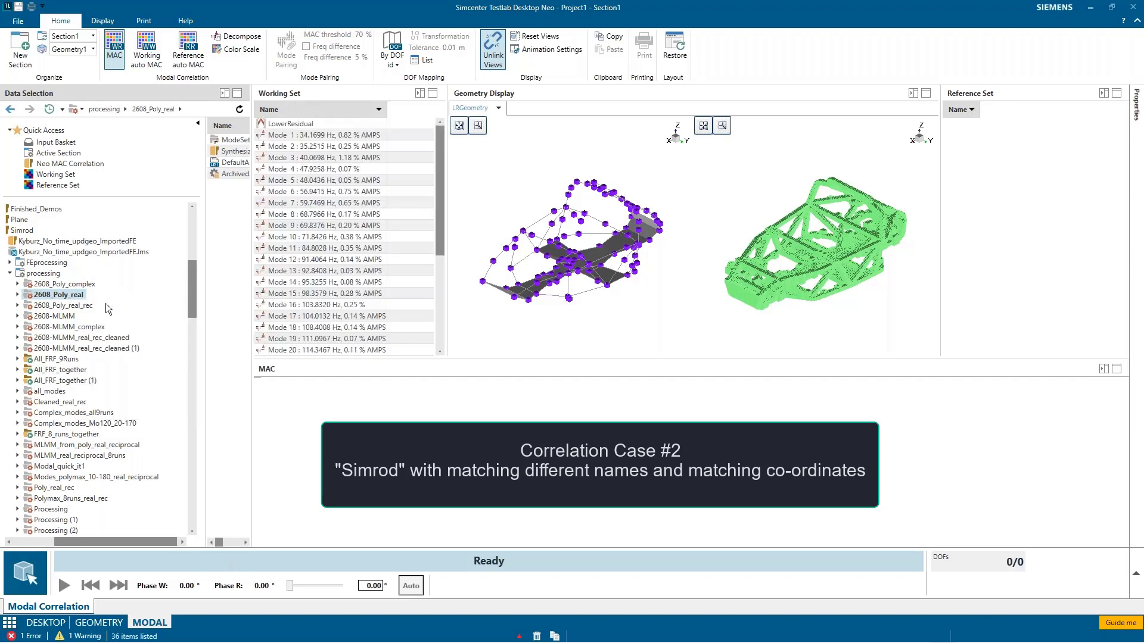
# Step: Set the ModeSet under FEprocessing's Processing folder as the reference ModeSet
pyautogui.click(10, 264)
pyautogui.click(9, 263)
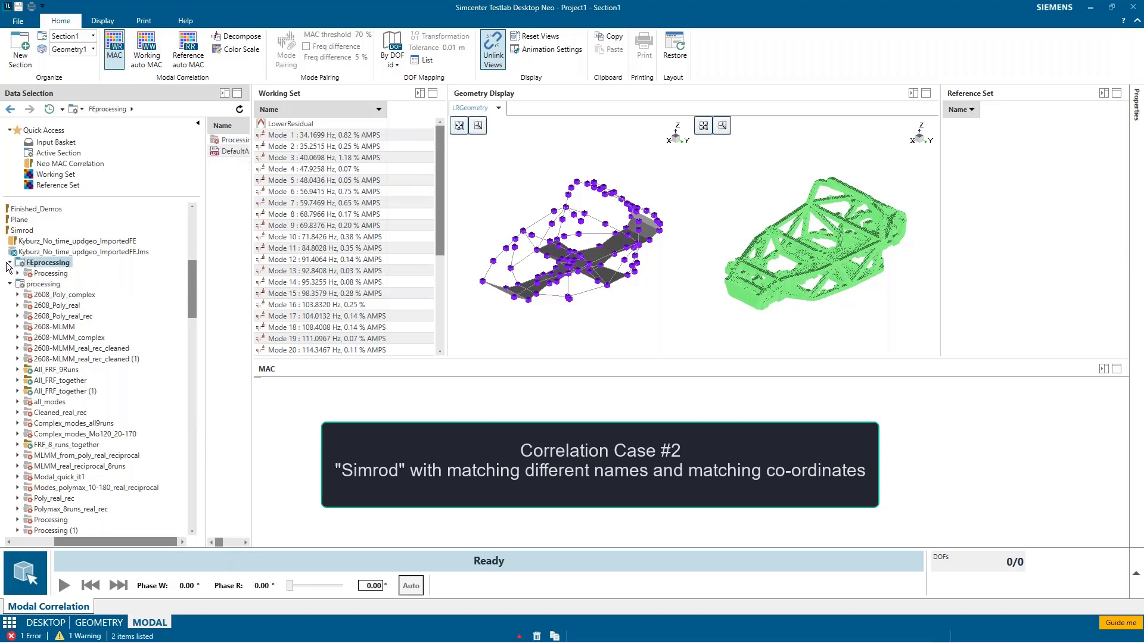
pyautogui.click(15, 274)
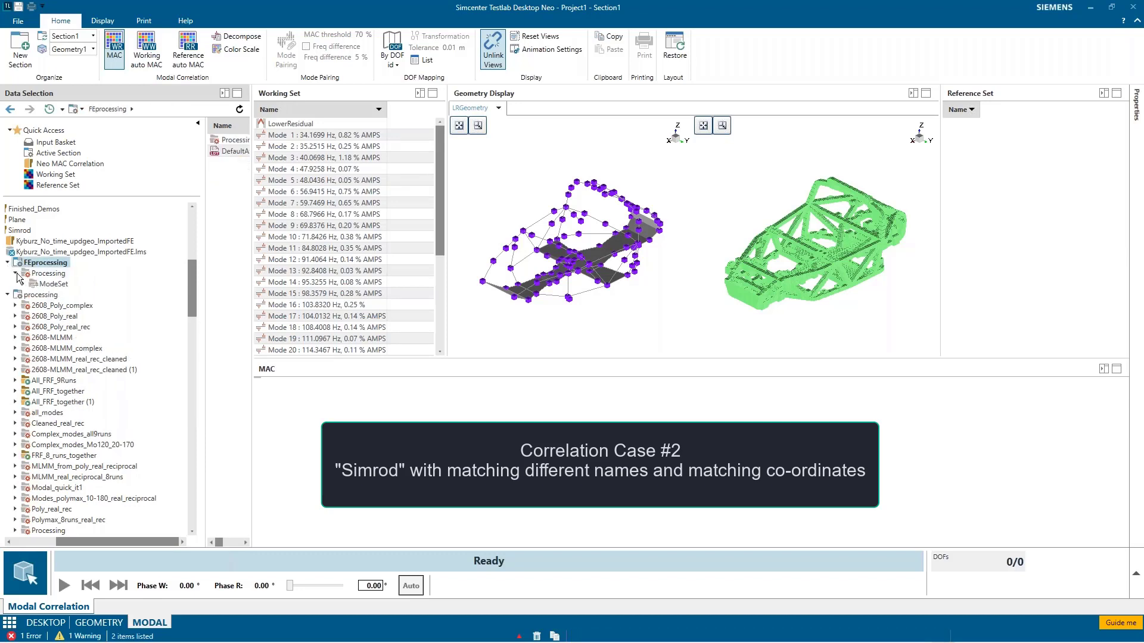
pyautogui.click(52, 285)
pyautogui.rightClick(46, 286)
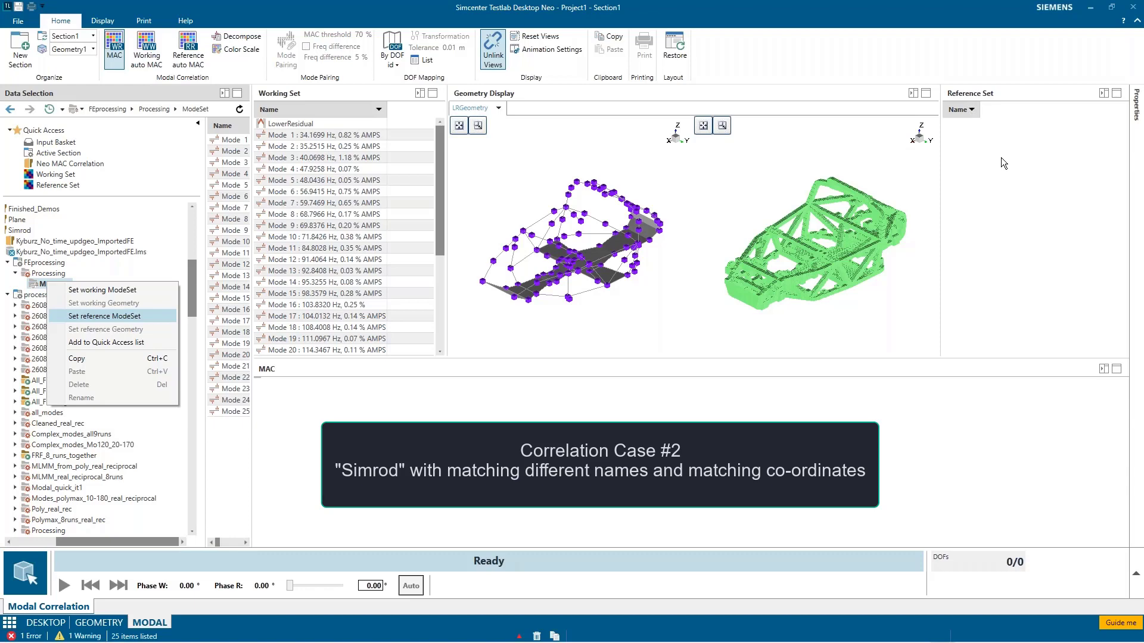
pyautogui.press('Return')
# Step: Animate working Modes 1, 2 and 4 and reference Mode 3, and read the message log
pyautogui.click(365, 136)
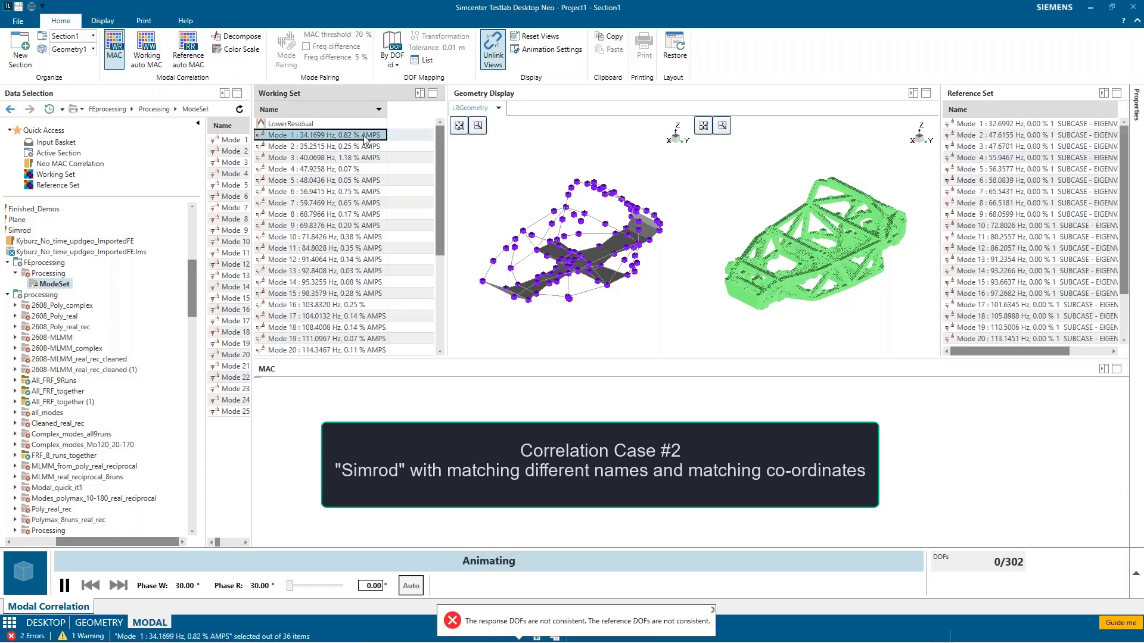
pyautogui.click(348, 147)
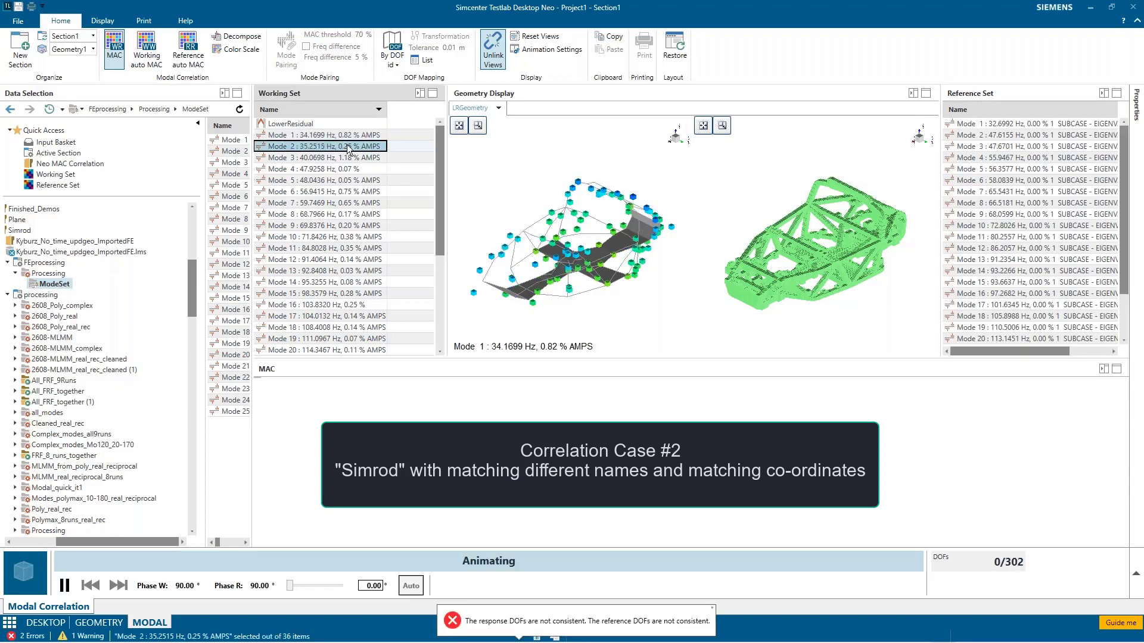
pyautogui.click(348, 169)
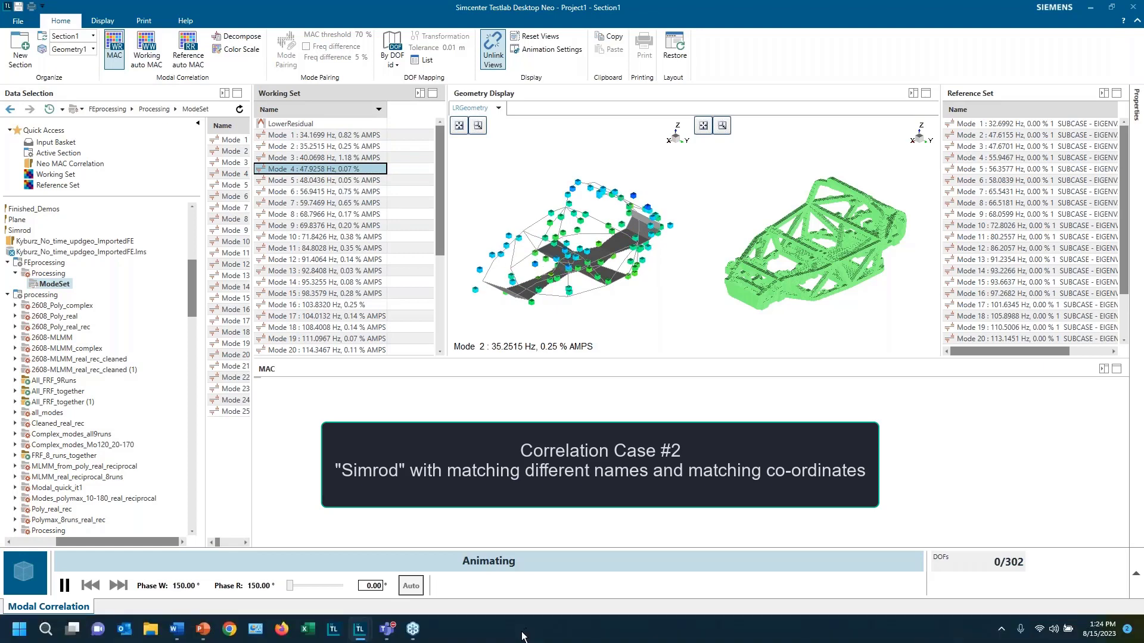
pyautogui.click(1025, 146)
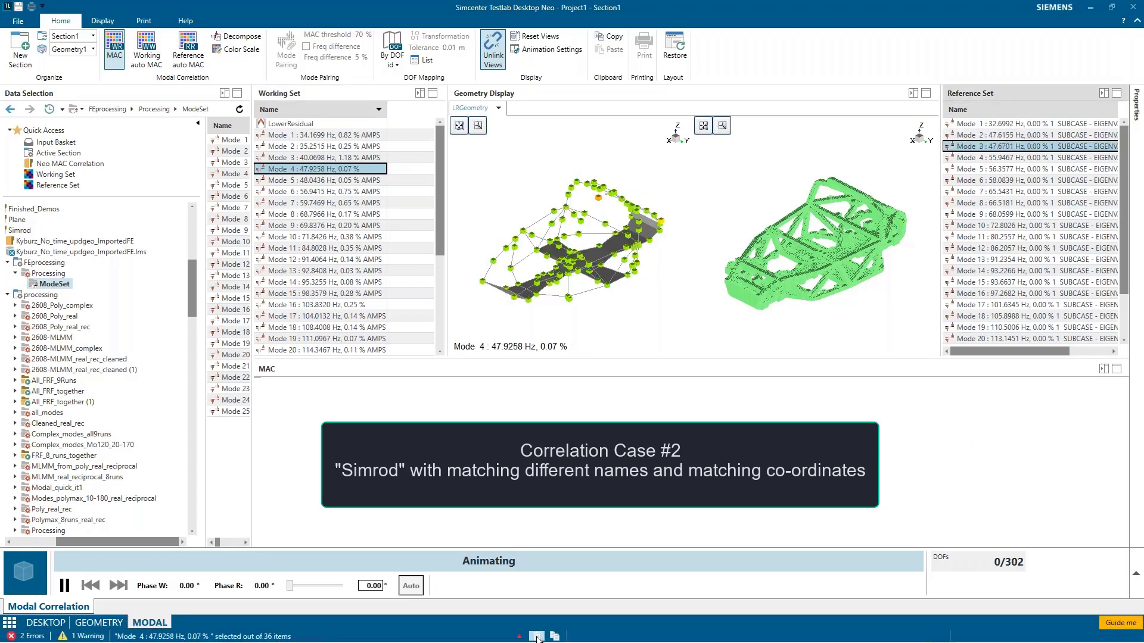
pyautogui.click(519, 637)
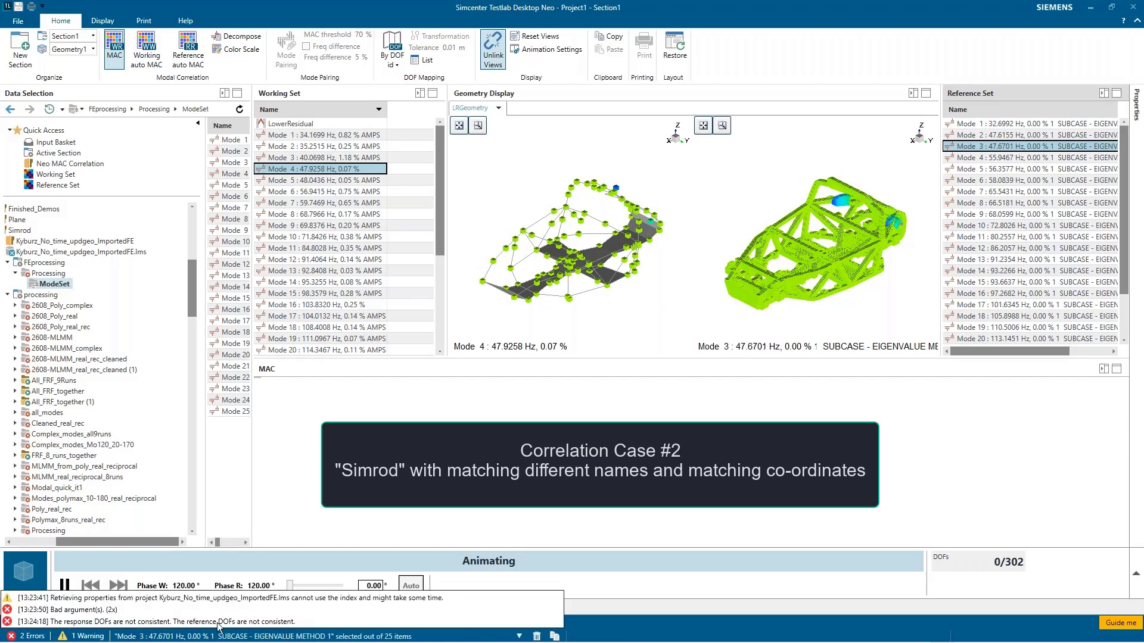
pyautogui.click(987, 508)
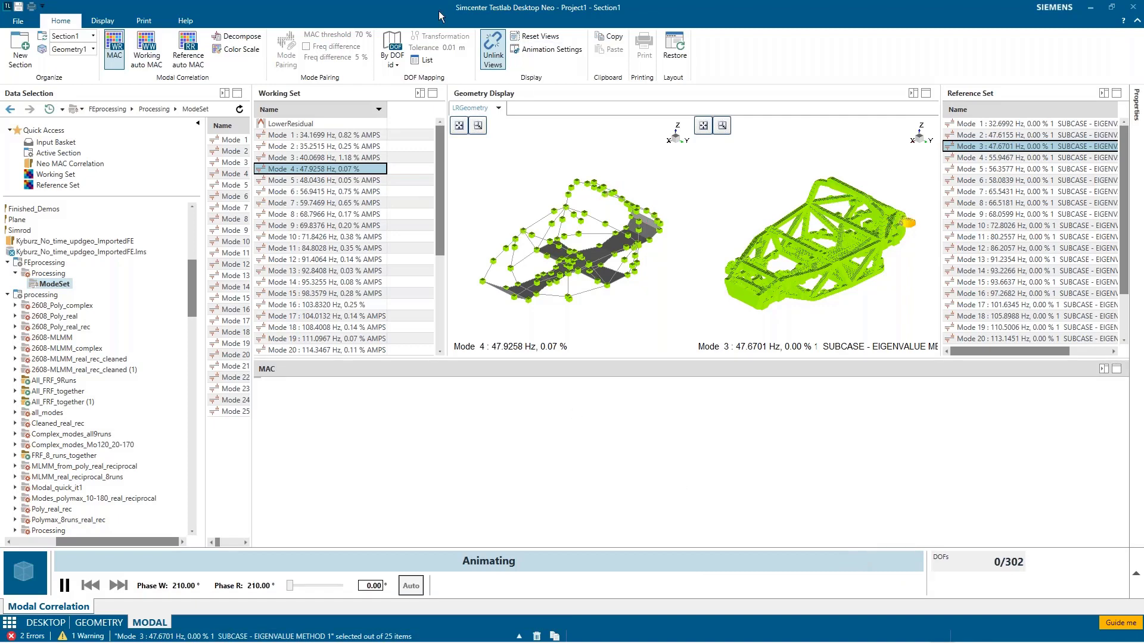
# Step: Map the DOFs by proximity and review the complete DOF mapping list
pyautogui.click(399, 56)
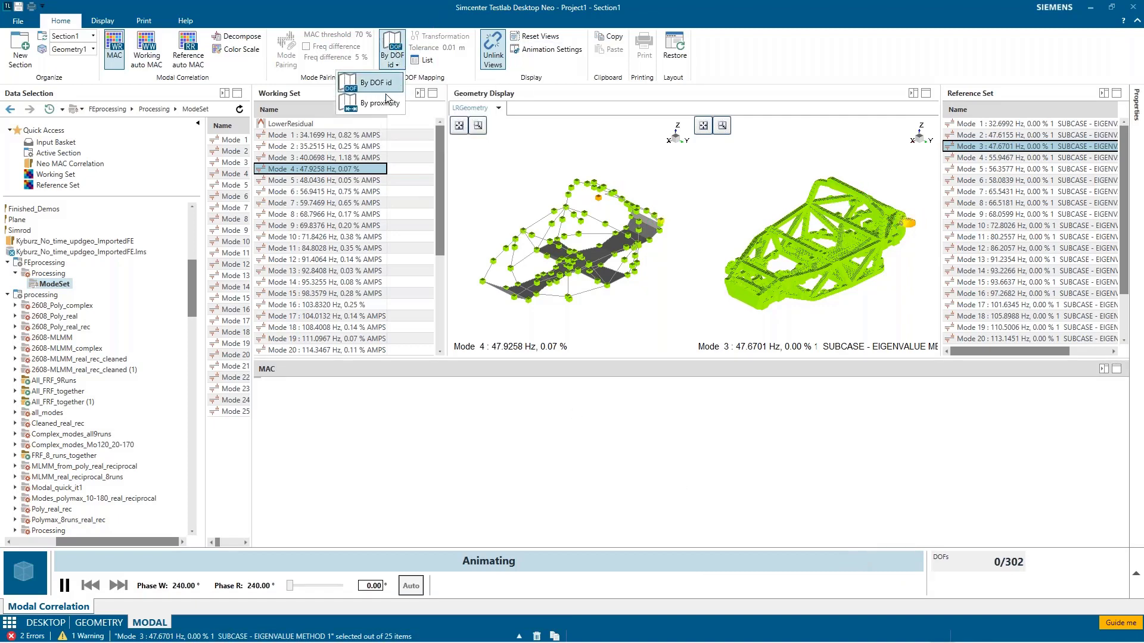
pyautogui.click(386, 98)
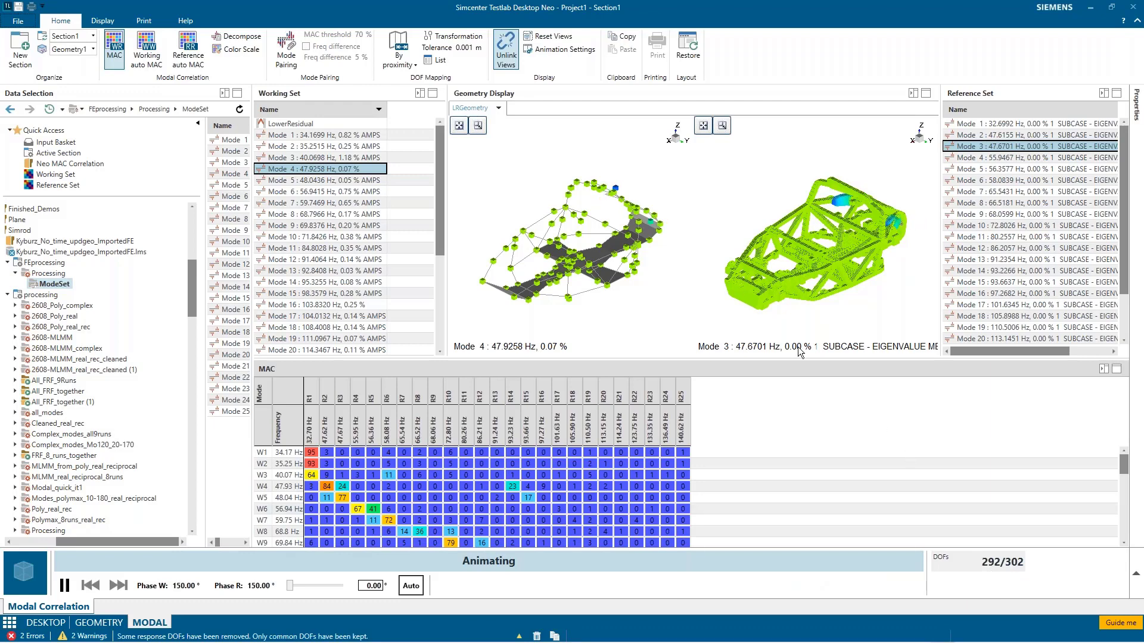
pyautogui.click(441, 60)
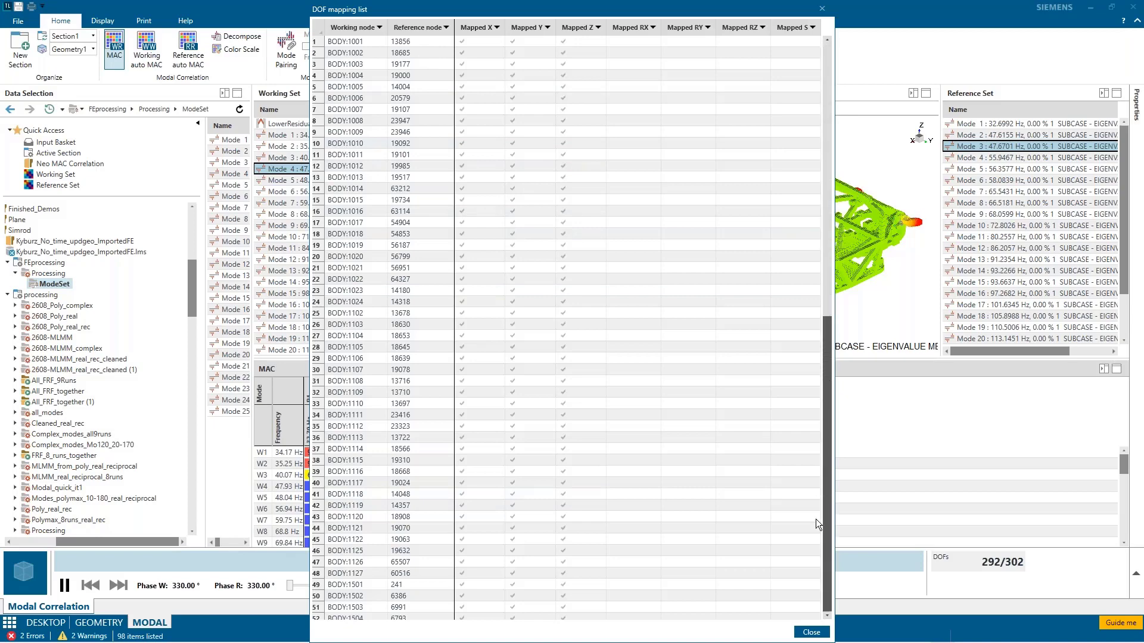
pyautogui.scroll(-10, 816, 519)
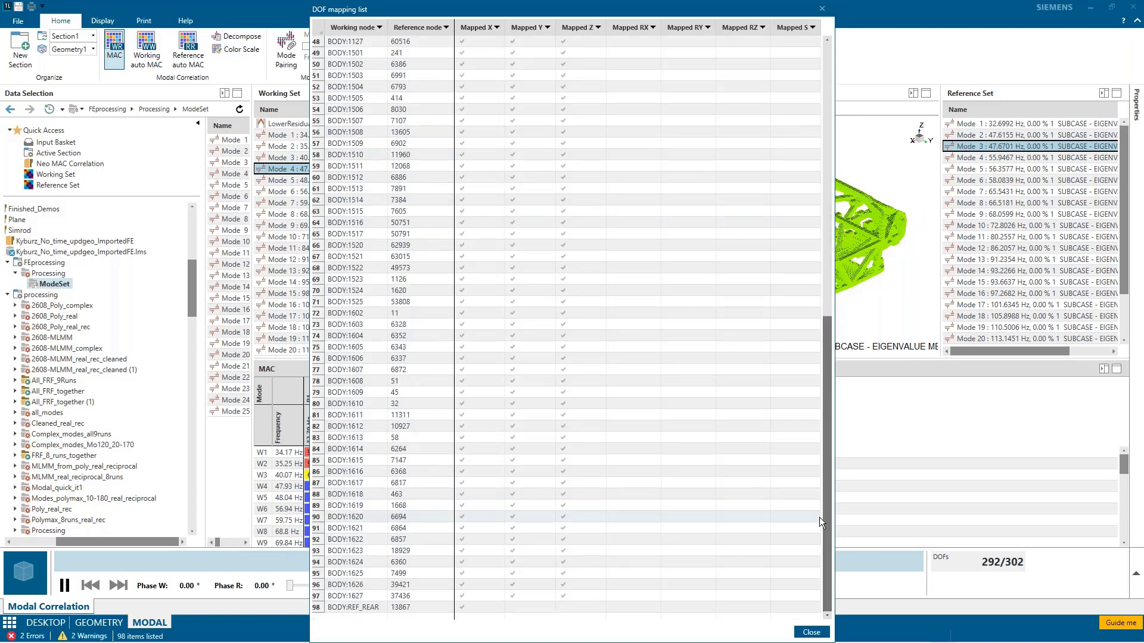
pyautogui.click(823, 9)
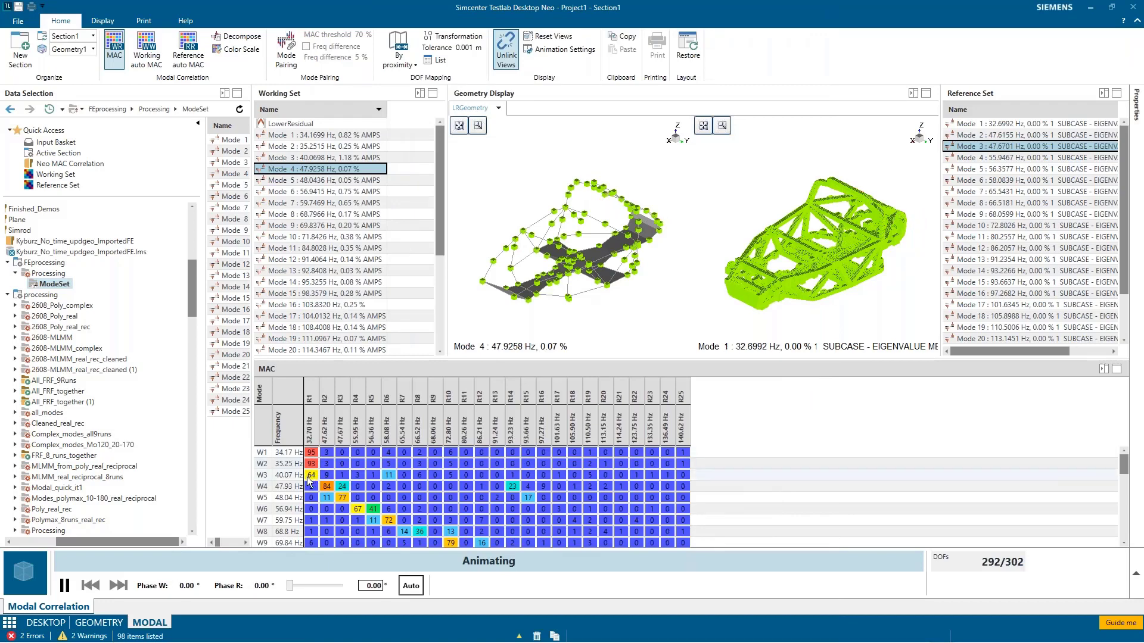
# Step: Animate working Mode 3 with reference Mode 1 from the MAC matrix, testing a phase shift of about 198.20° before restoring automatic phase
pyautogui.click(308, 477)
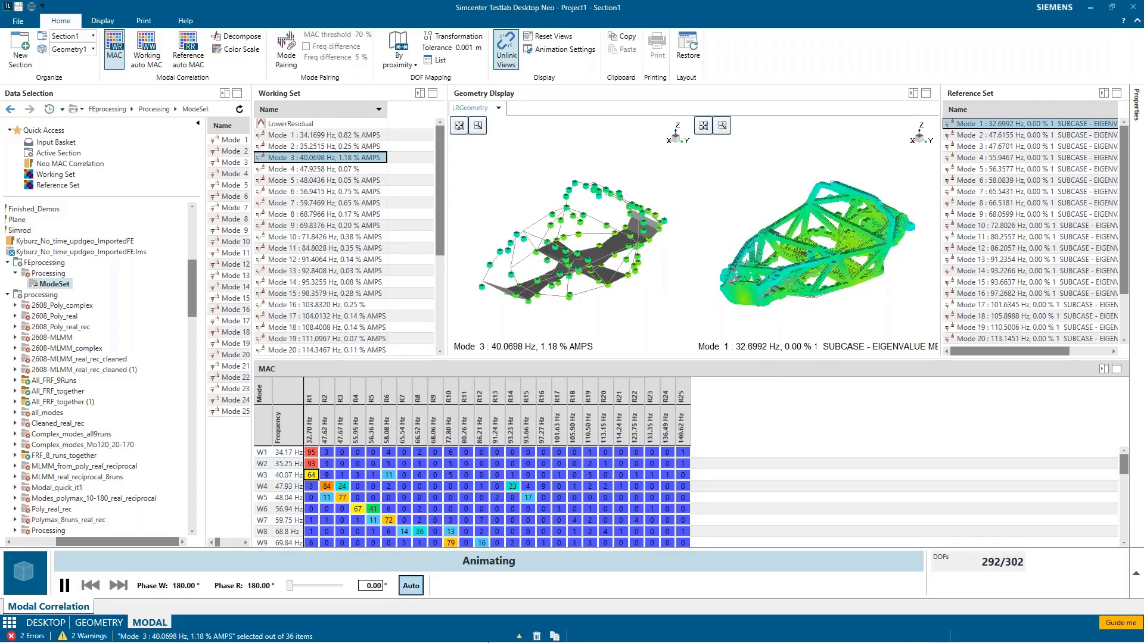
pyautogui.moveTo(294, 588); pyautogui.dragTo(319, 588)
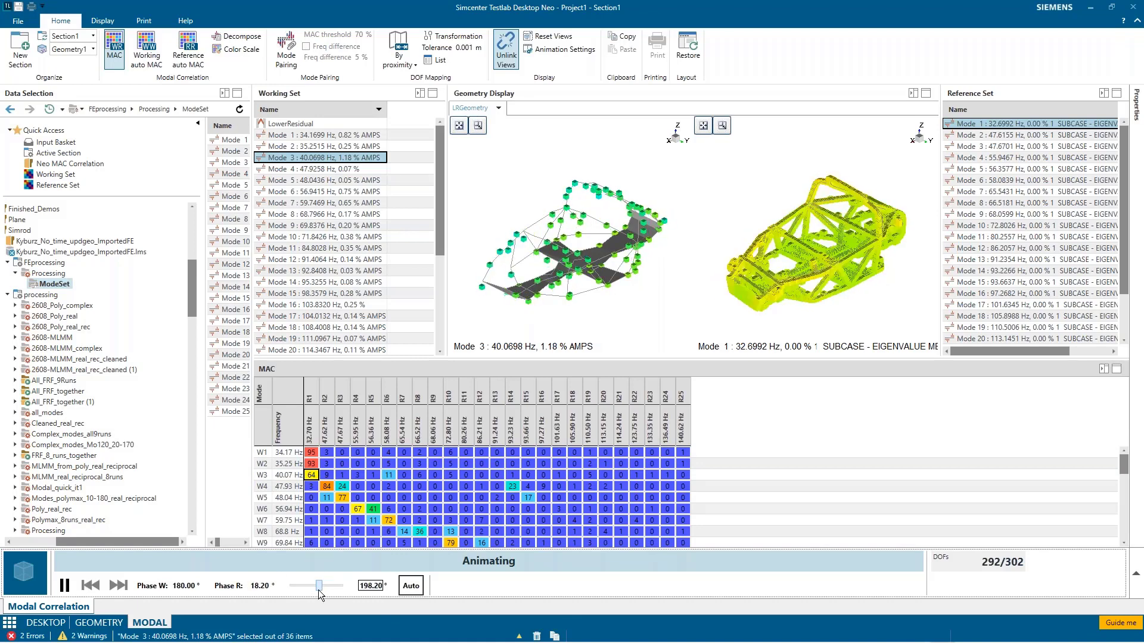
pyautogui.click(410, 586)
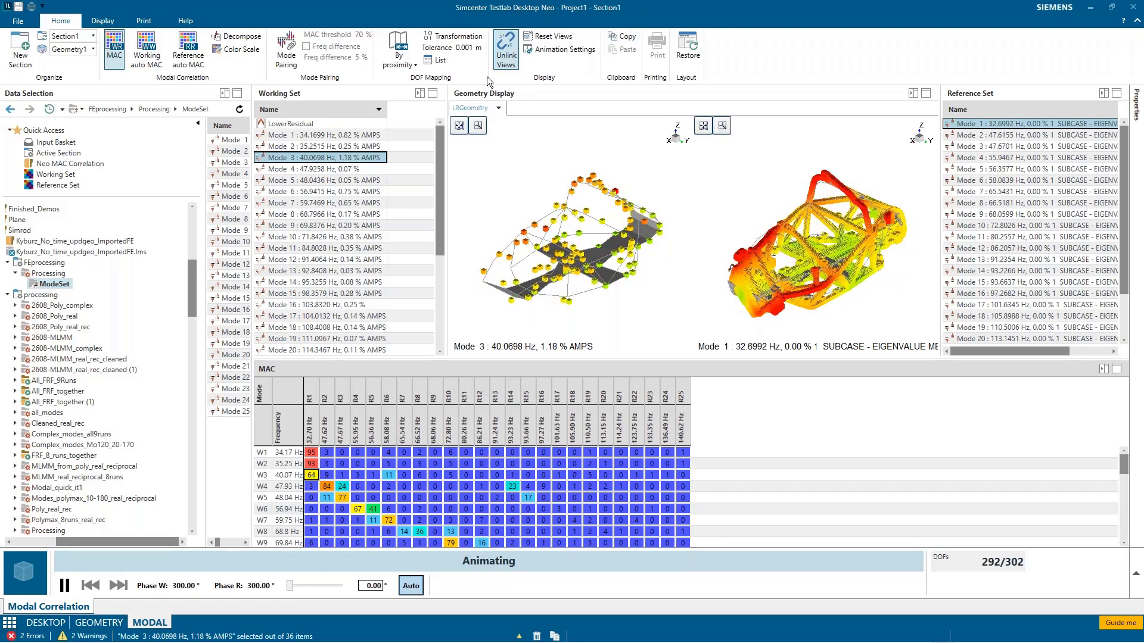
# Step: Show the Mode Pairing table widened to its MAC column, and animate working/reference mode pairs 7/6, 10/7 and 9/10
pyautogui.click(289, 57)
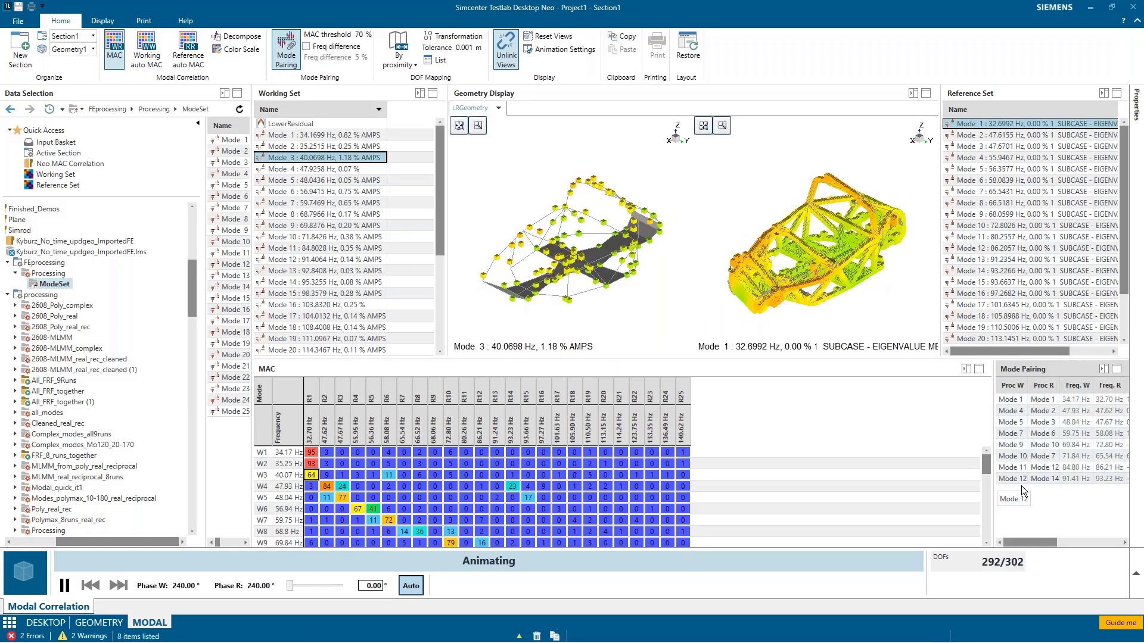
pyautogui.click(1011, 435)
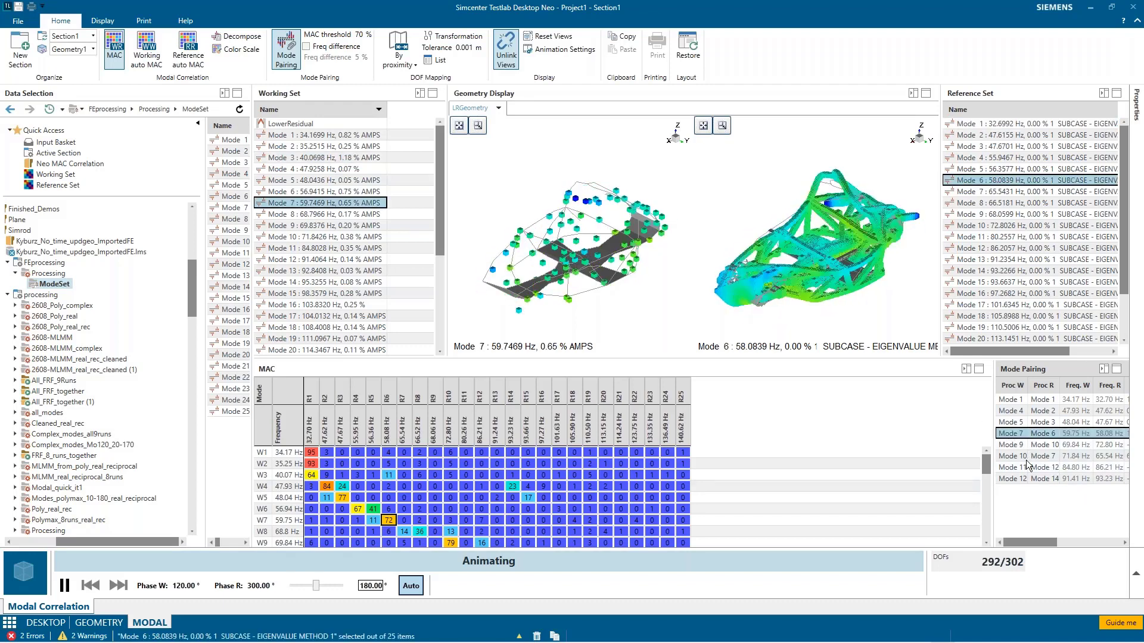
pyautogui.moveTo(1038, 543); pyautogui.dragTo(1120, 548)
pyautogui.moveTo(993, 505); pyautogui.dragTo(804, 503)
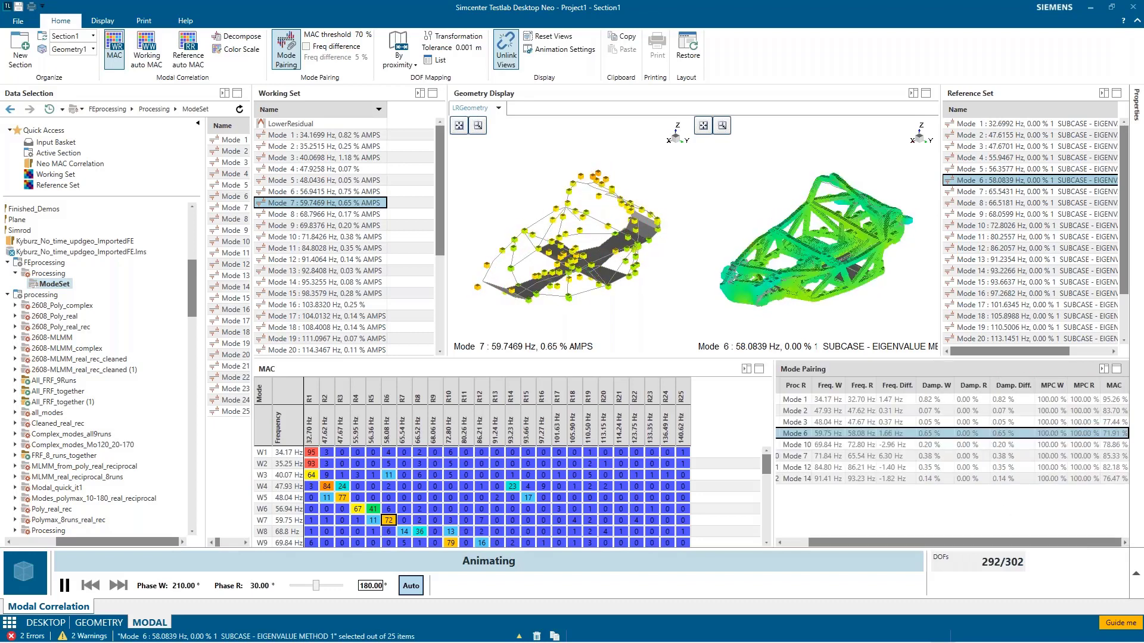
pyautogui.click(1096, 456)
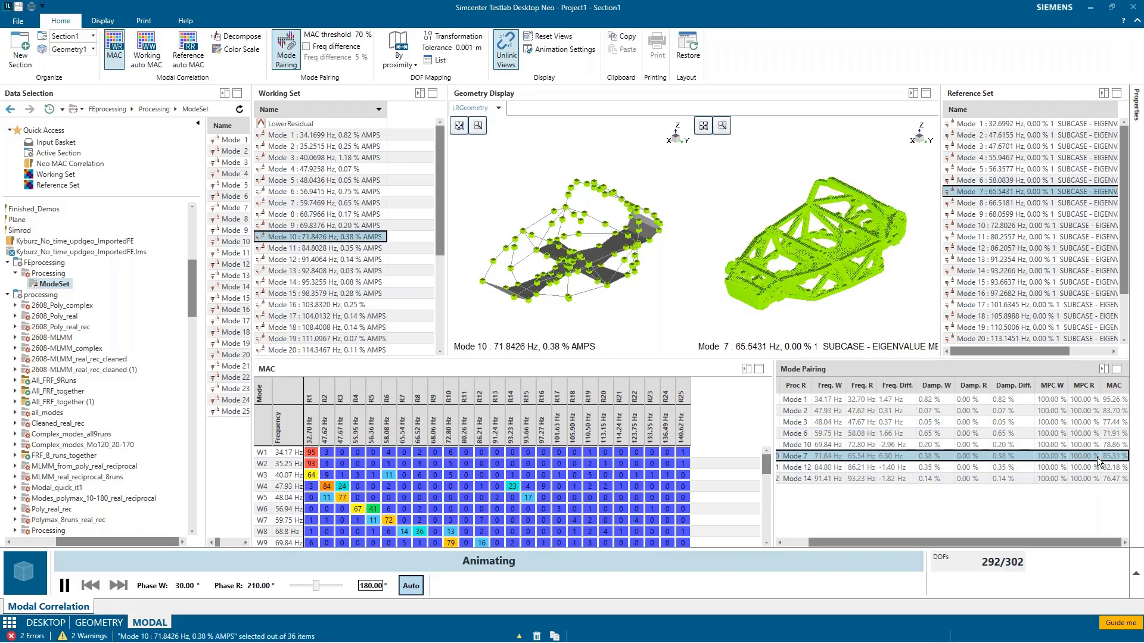
pyautogui.click(463, 542)
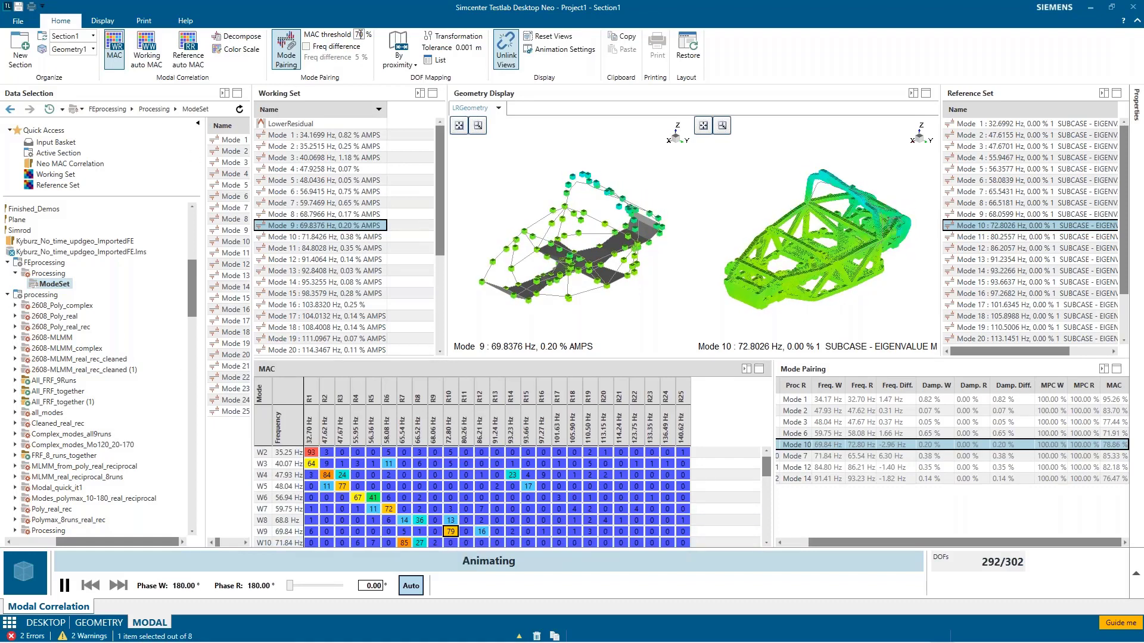
# Step: Set the MAC threshold for mode pairing to 80 %
pyautogui.write('8')
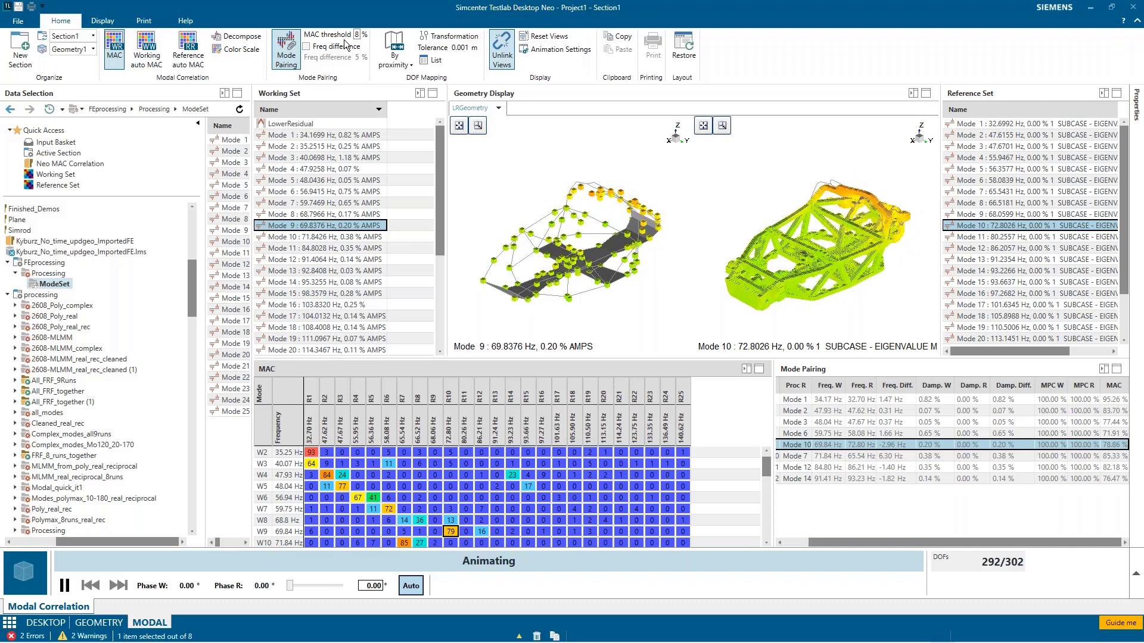
pyautogui.write('0')
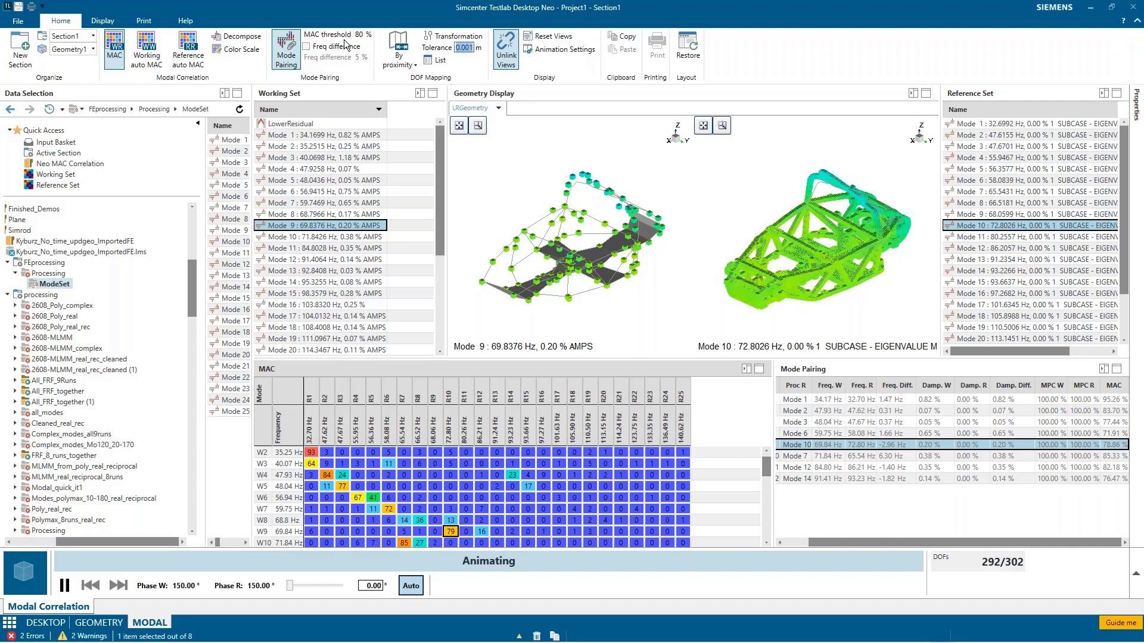
pyautogui.press('Return')
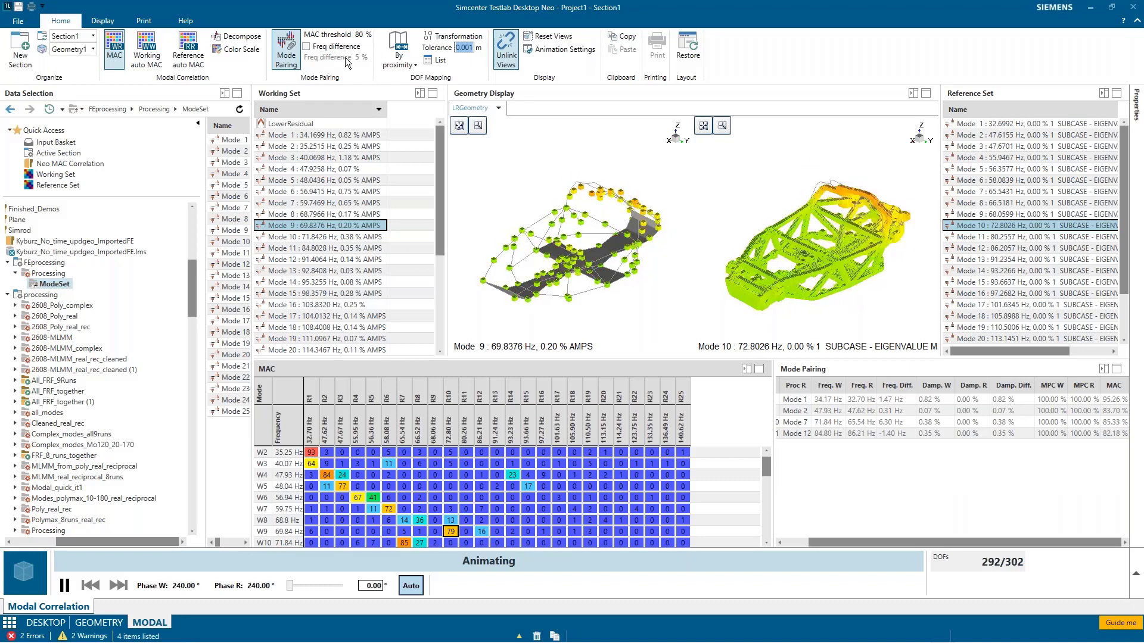
# Step: Set the MAC threshold to 70 % and enable the frequency difference criterion for mode pairing with a 5 % limit
pyautogui.write('70')
pyautogui.press('Tab')
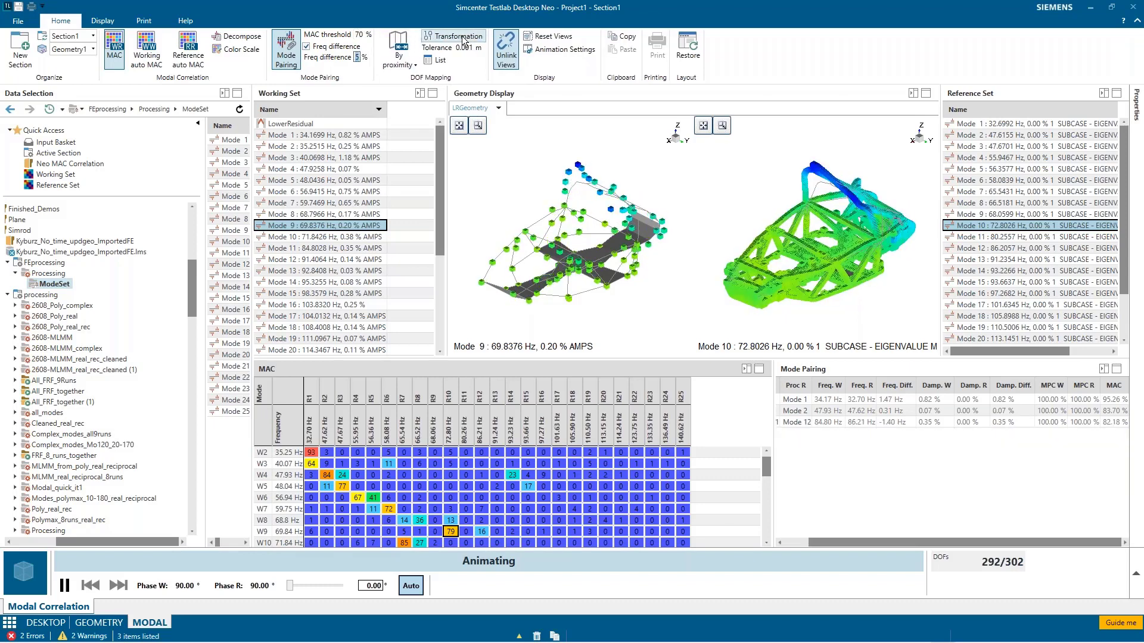
pyautogui.write('5')
pyautogui.press('Return')
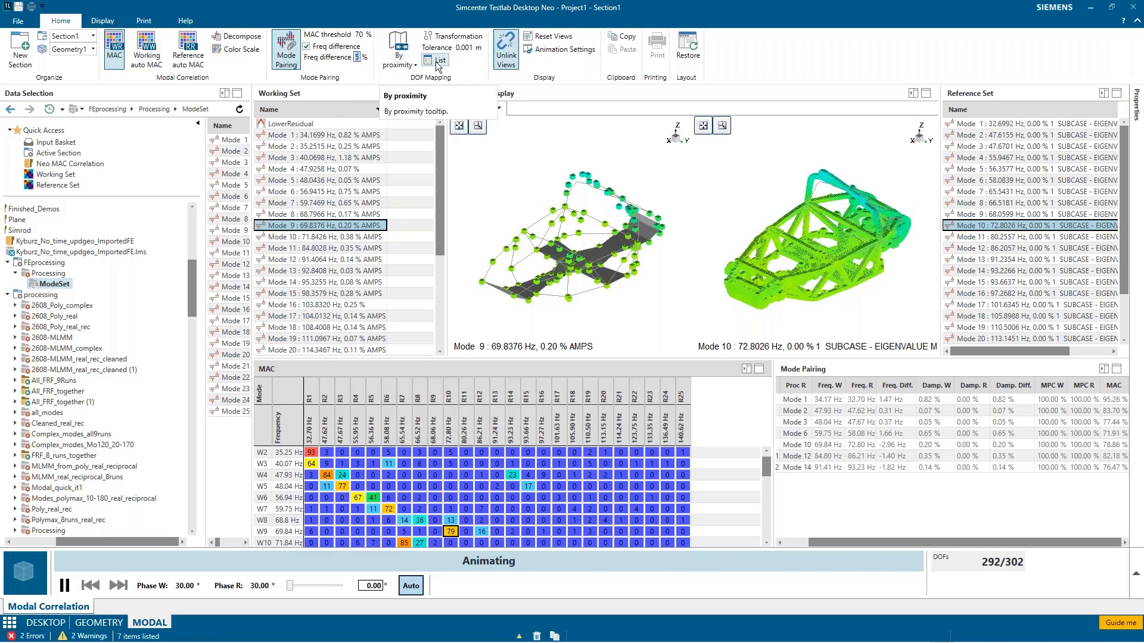
# Step: Set the mode pairing's frequency difference limit first to 10 % and finally to 20 %
pyautogui.write('10')
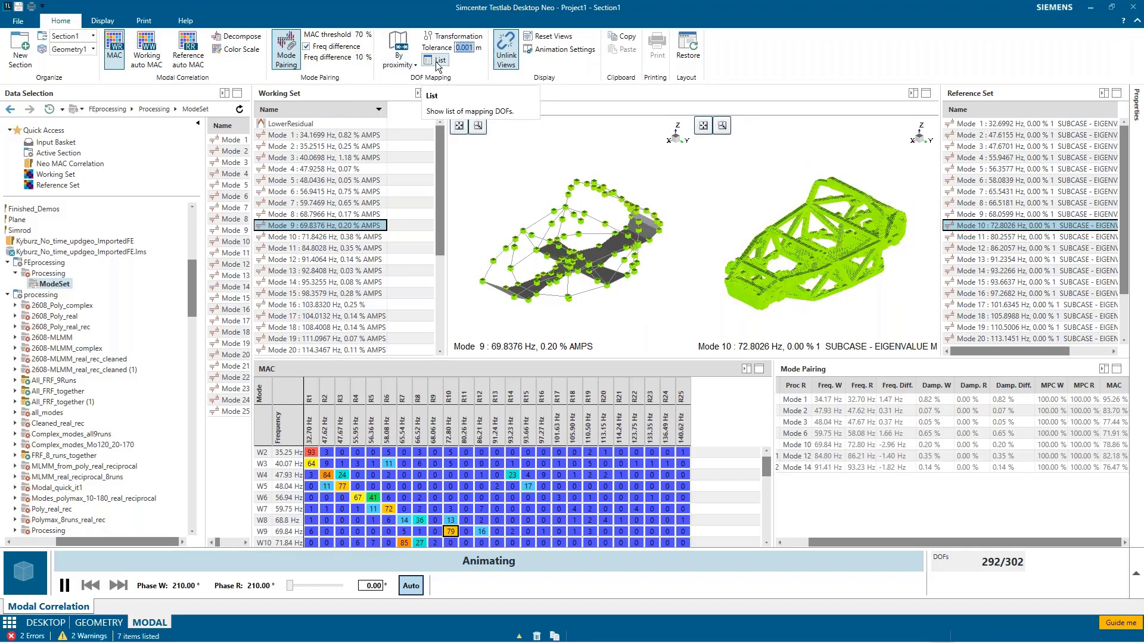
pyautogui.press('Return')
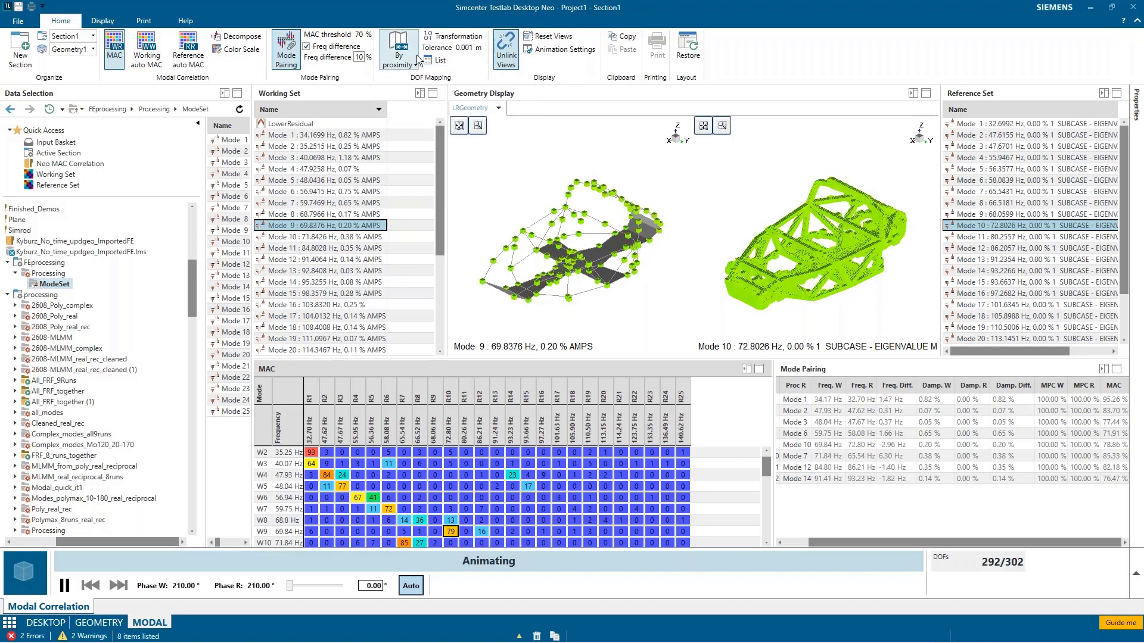
pyautogui.press('BackSpace')
pyautogui.press('BackSpace')
pyautogui.write('20')
pyautogui.press('Tab')
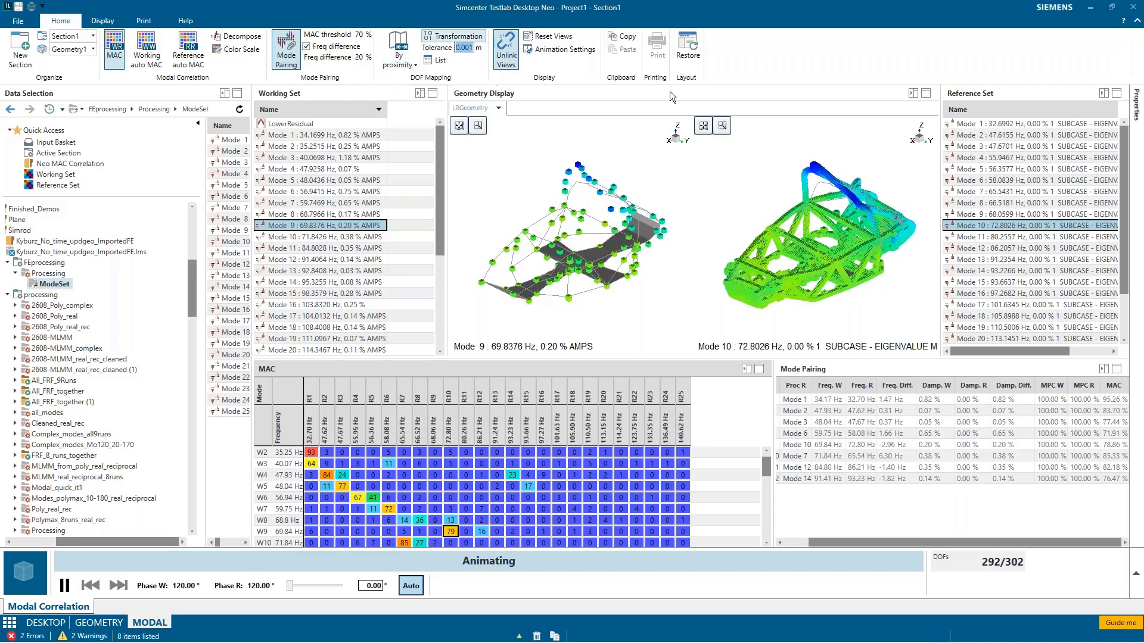
# Step: Rotate both linked geometry views together, unlink them to rotate the reference geometry alone, and relink the views
pyautogui.click(580, 255)
pyautogui.moveTo(580, 255); pyautogui.dragTo(568, 250)
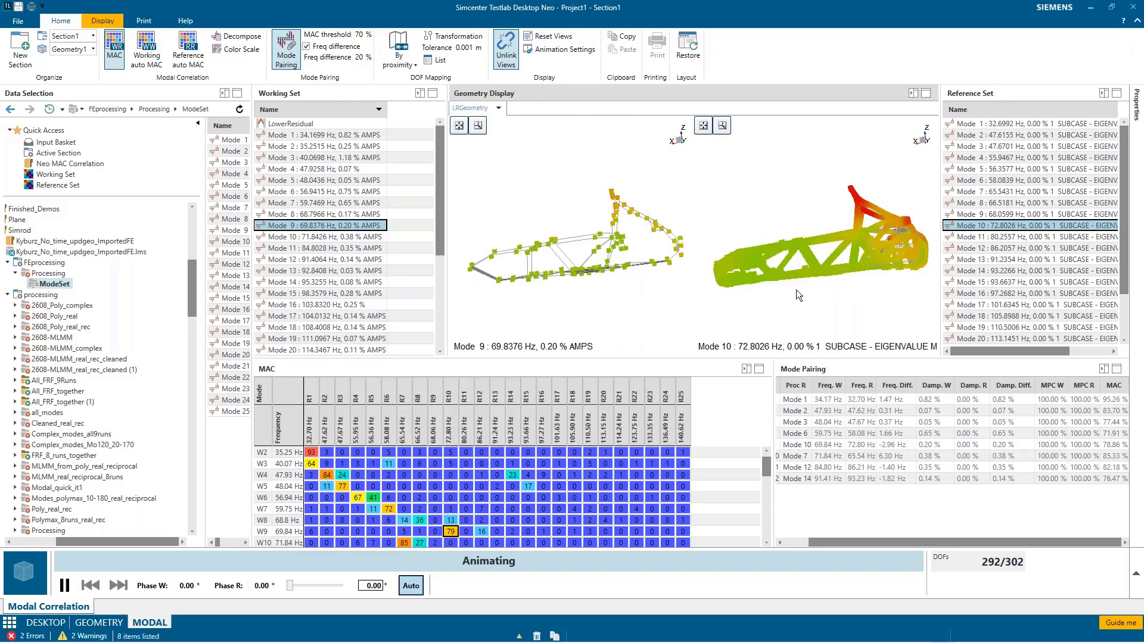
pyautogui.moveTo(845, 315); pyautogui.dragTo(846, 316)
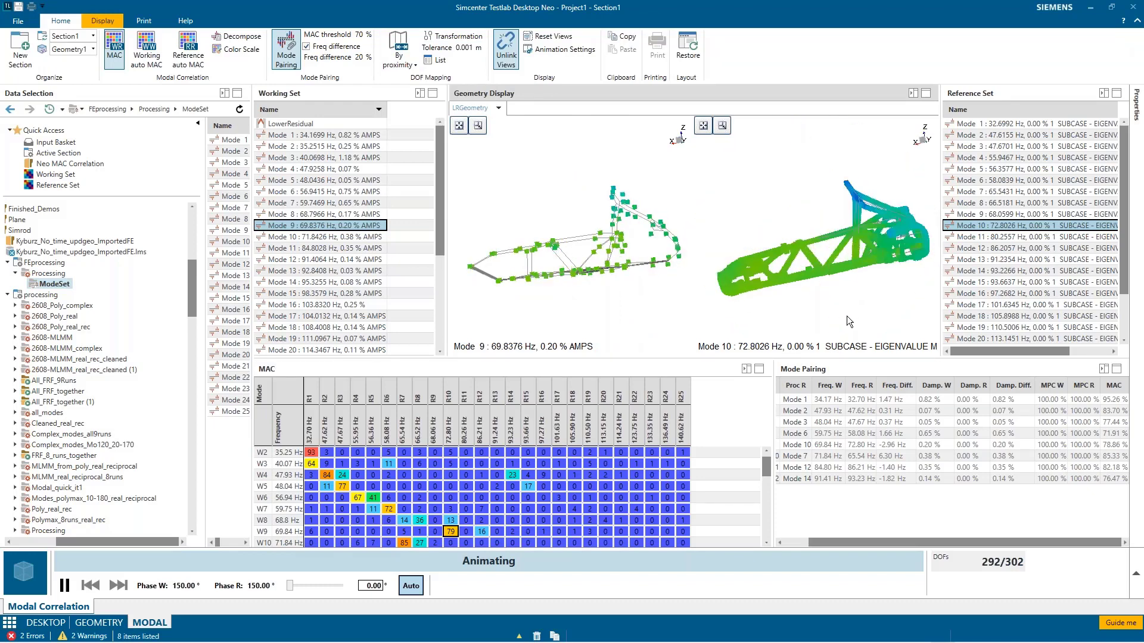
pyautogui.click(515, 58)
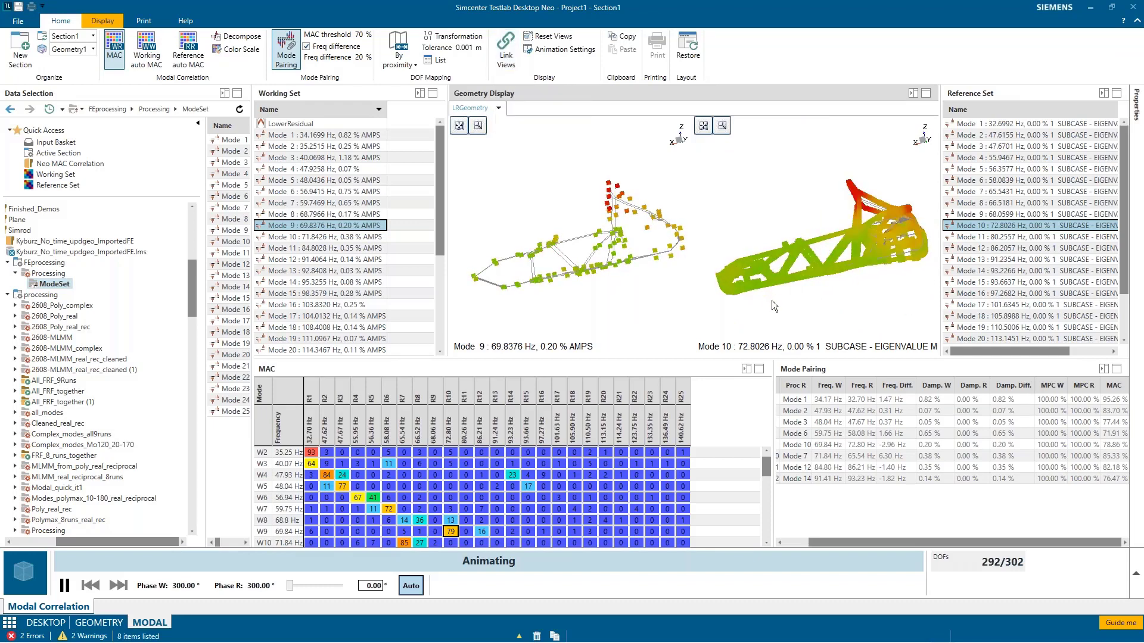
pyautogui.moveTo(770, 295); pyautogui.dragTo(746, 306)
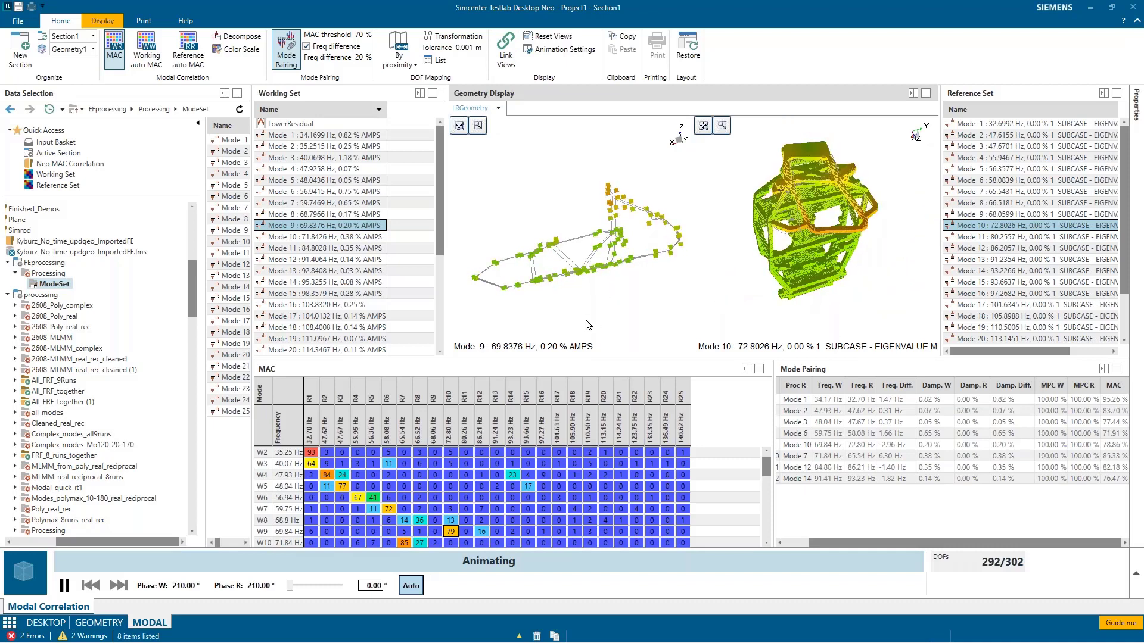
pyautogui.click(506, 48)
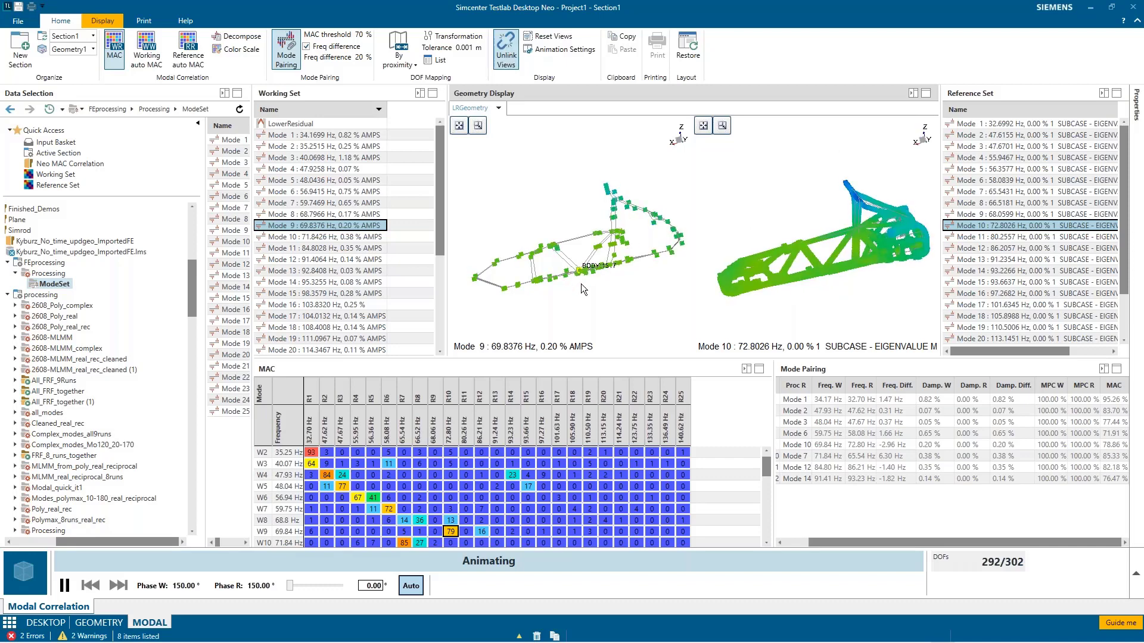
# Step: Rotate the linked geometry views to an oblique angle and turn off the deformation coloring in both the working and reference displays
pyautogui.moveTo(606, 305); pyautogui.dragTo(617, 309)
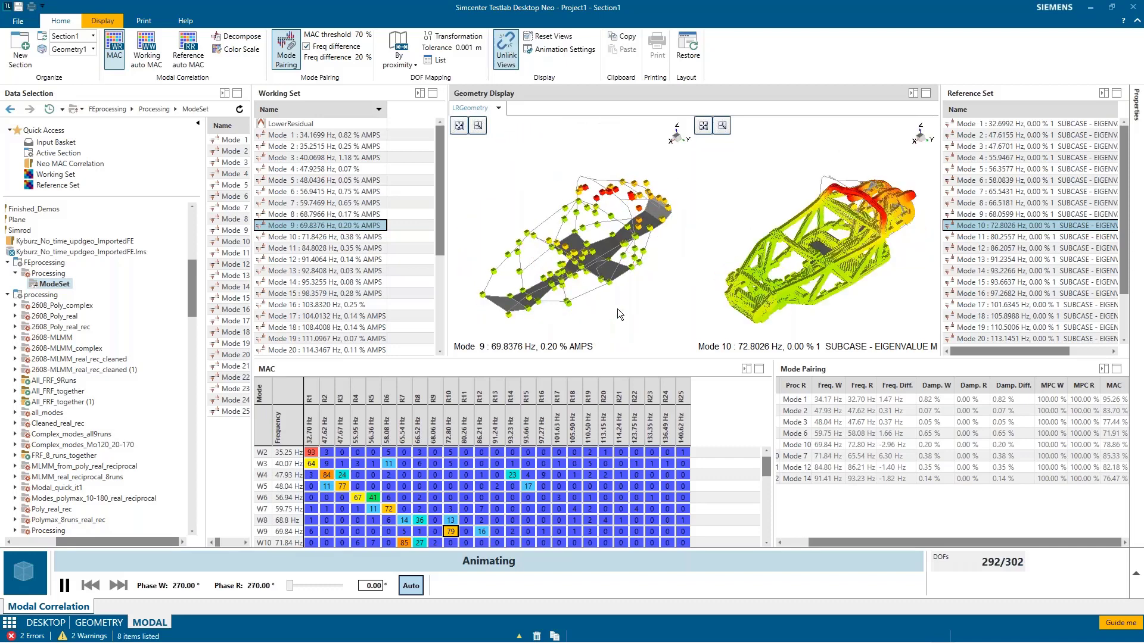
pyautogui.rightClick(523, 166)
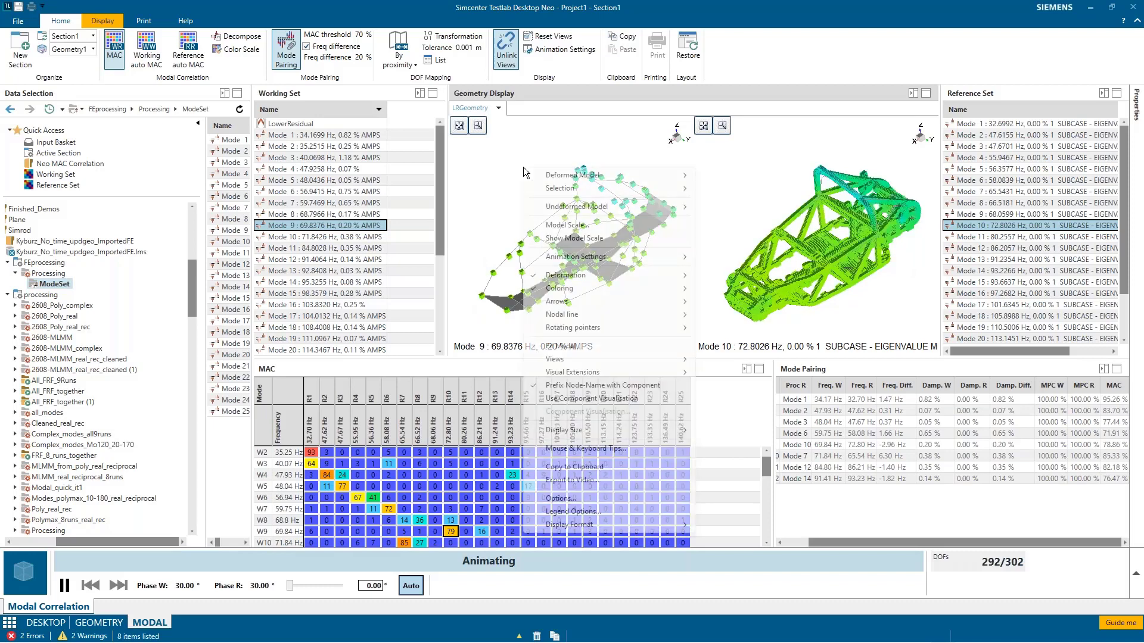
pyautogui.moveTo(575, 290)
pyautogui.click(709, 291)
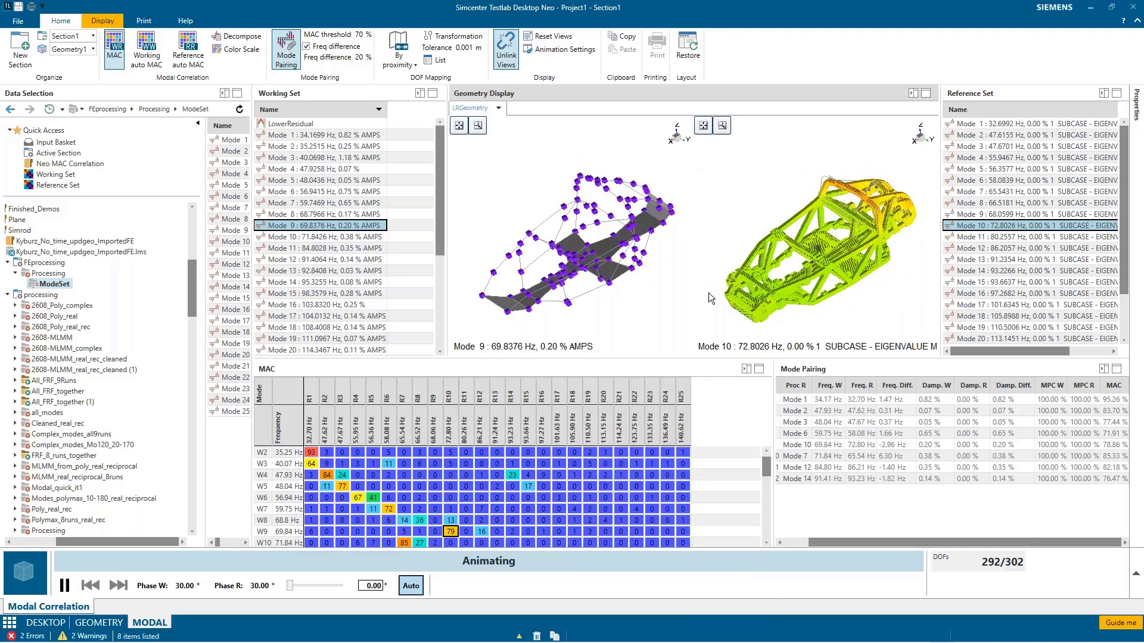
pyautogui.rightClick(826, 140)
pyautogui.moveTo(867, 266)
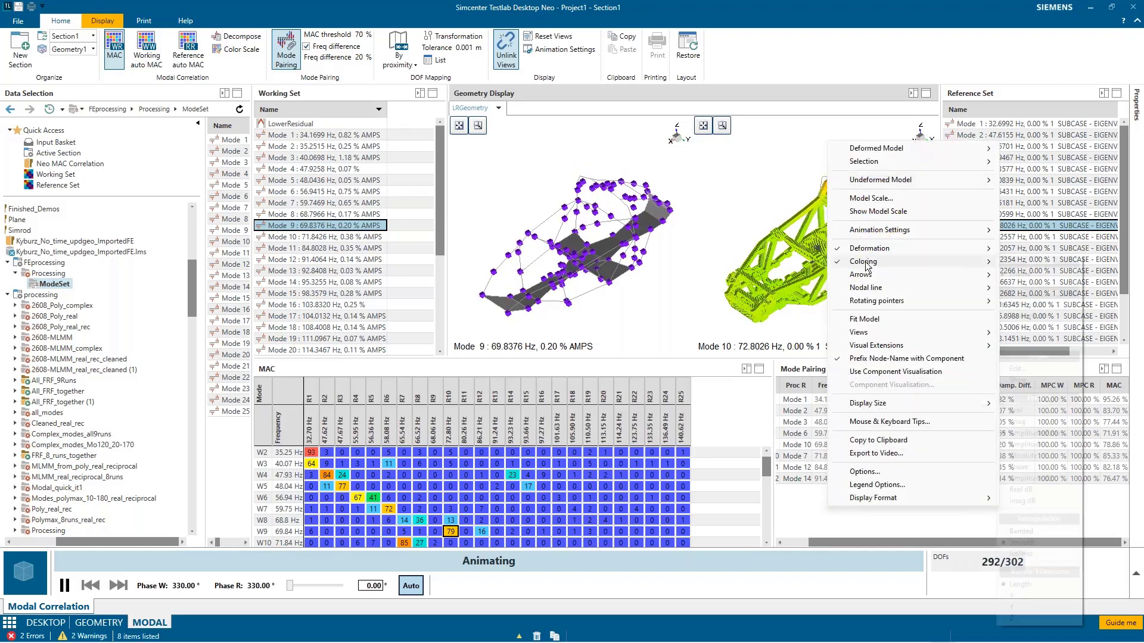
pyautogui.click(1011, 275)
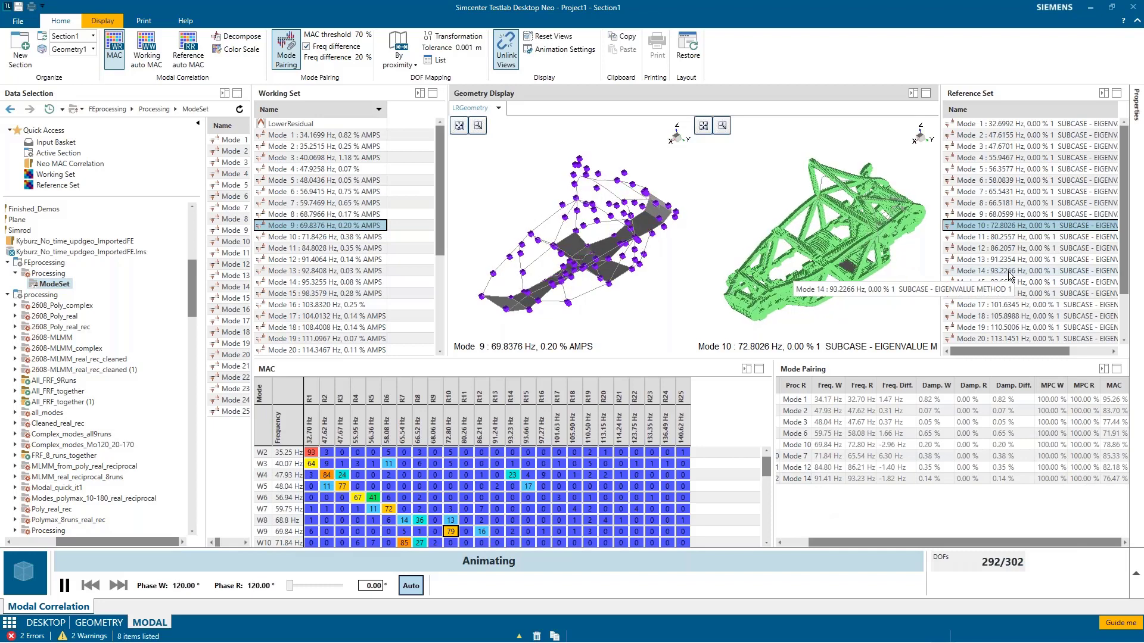
pyautogui.rightClick(535, 170)
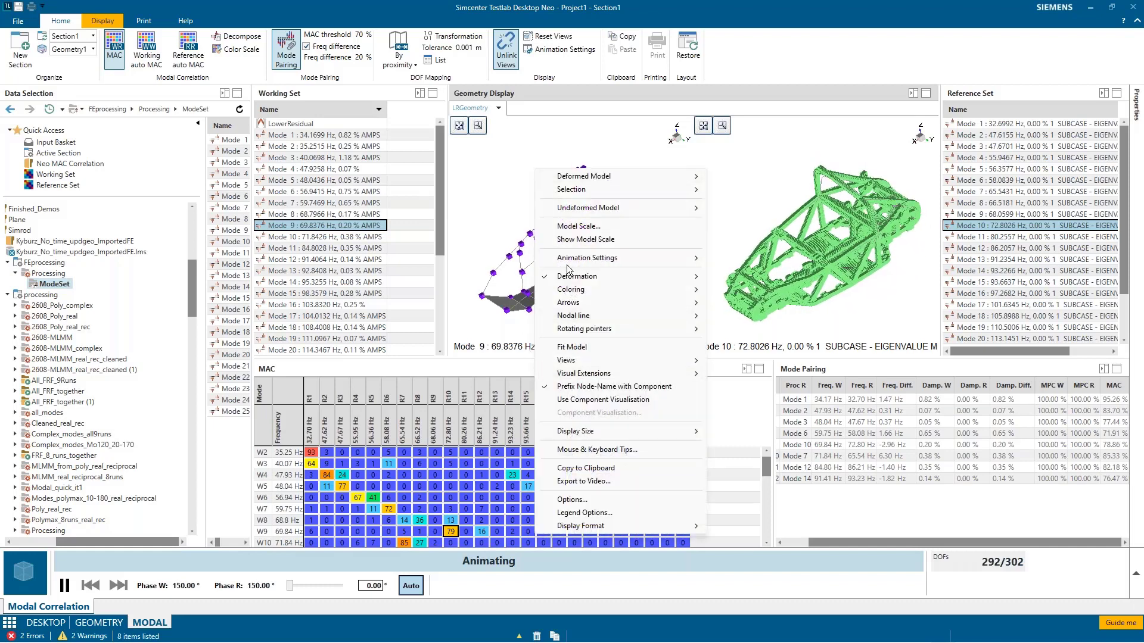
pyautogui.moveTo(587, 258)
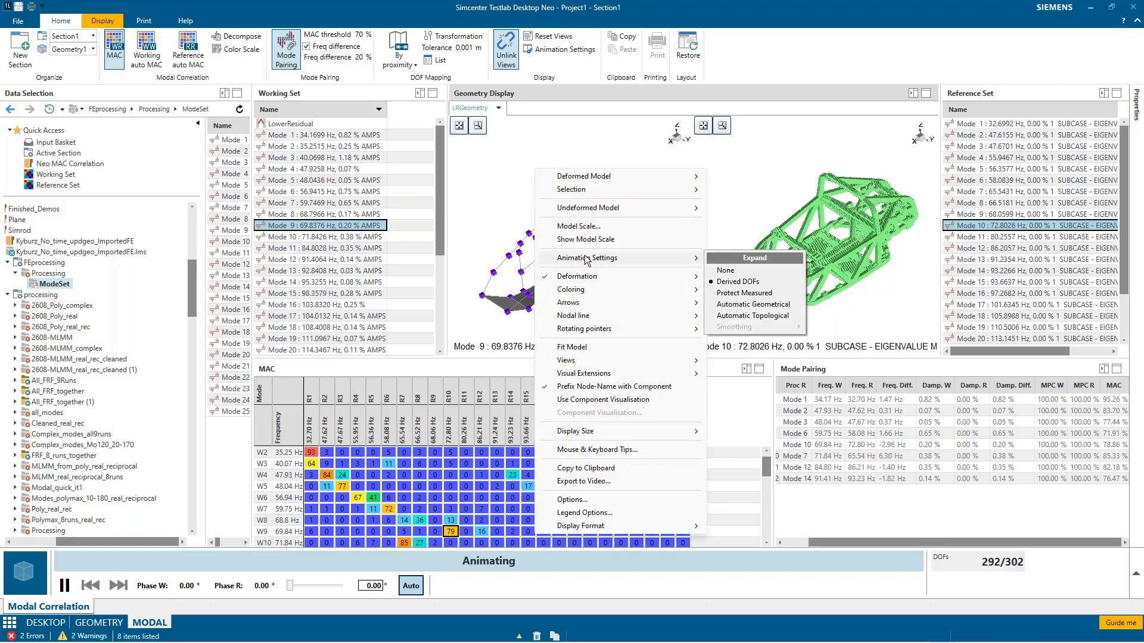
pyautogui.click(572, 63)
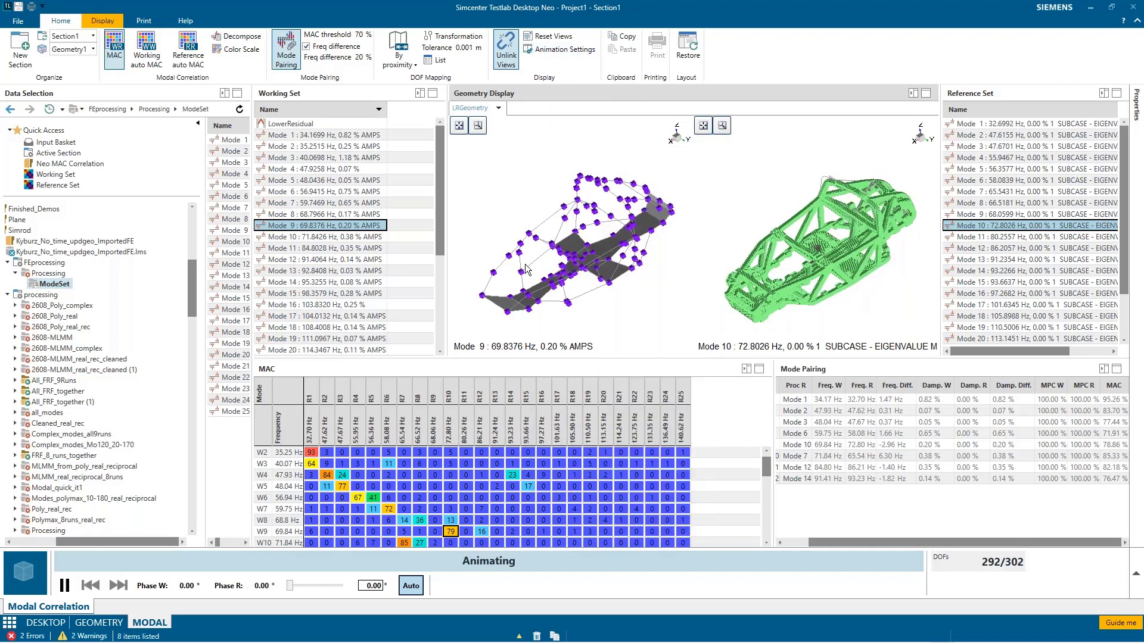
# Step: Set the animation delay to 20 ms
pyautogui.click(560, 50)
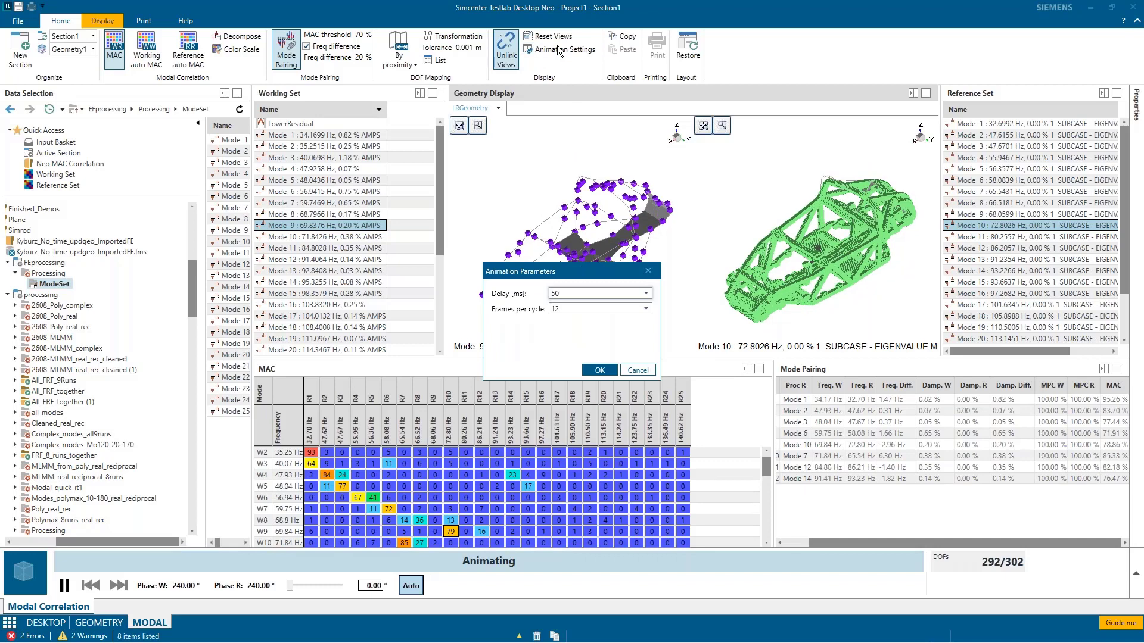
pyautogui.click(574, 290)
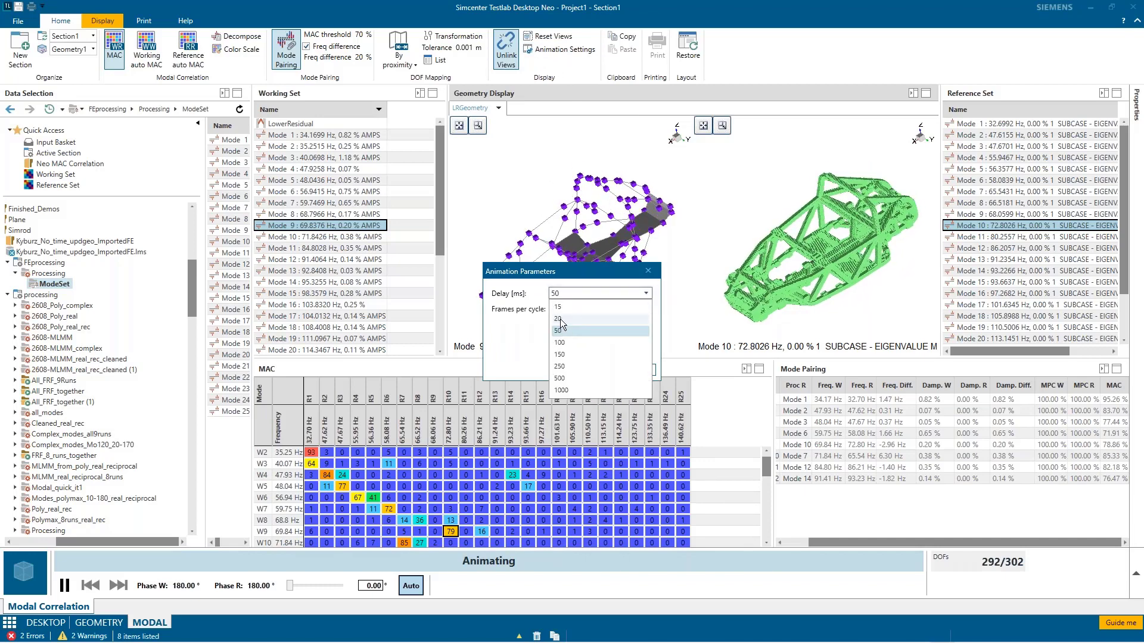
pyautogui.click(564, 318)
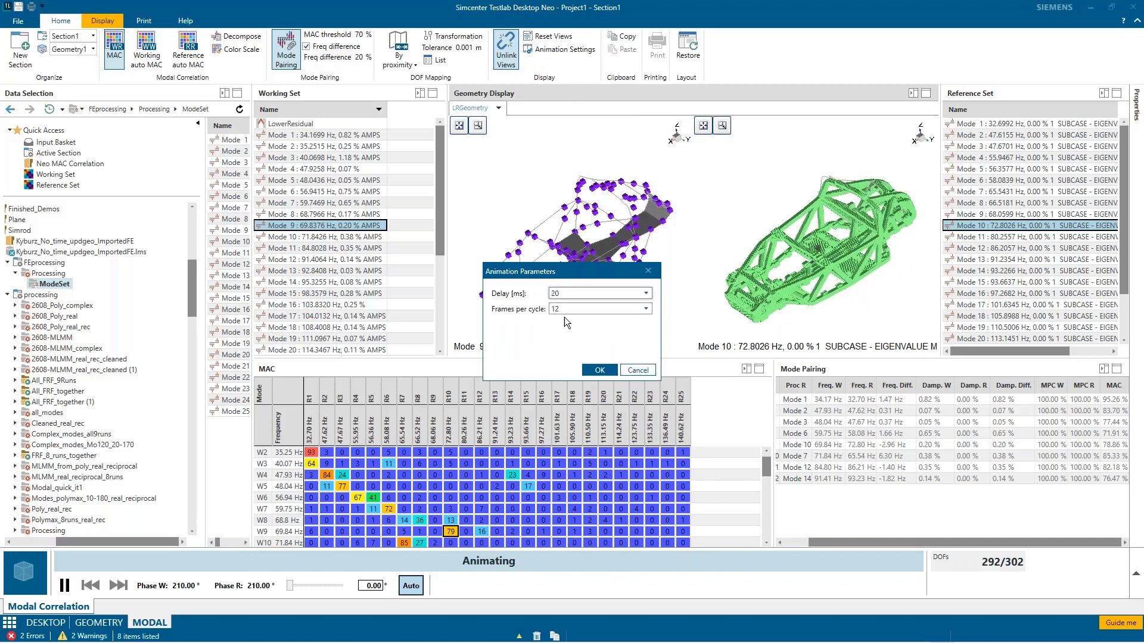
pyautogui.click(599, 371)
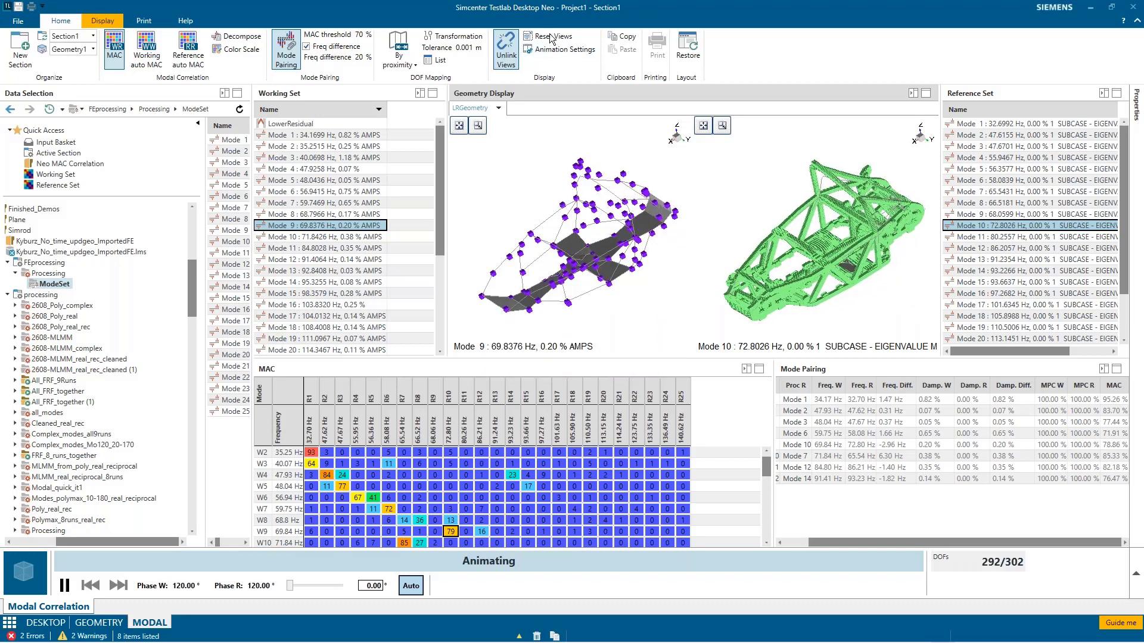
# Step: Set the animation to 30 frames per cycle with a delay of 50 ms
pyautogui.click(560, 49)
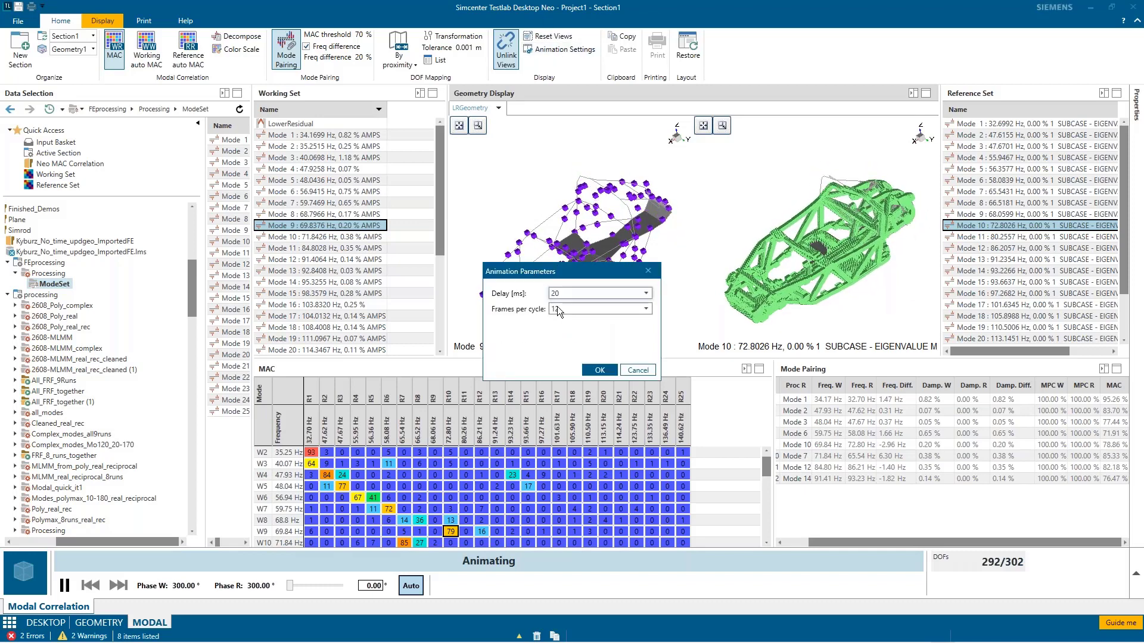
pyautogui.click(560, 308)
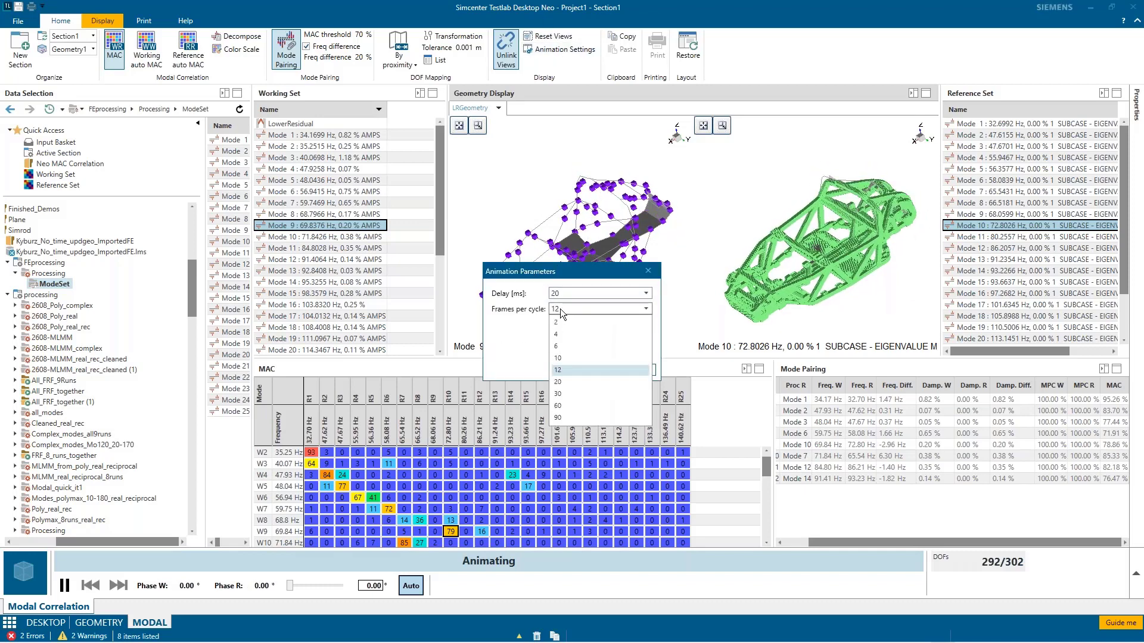
pyautogui.click(565, 394)
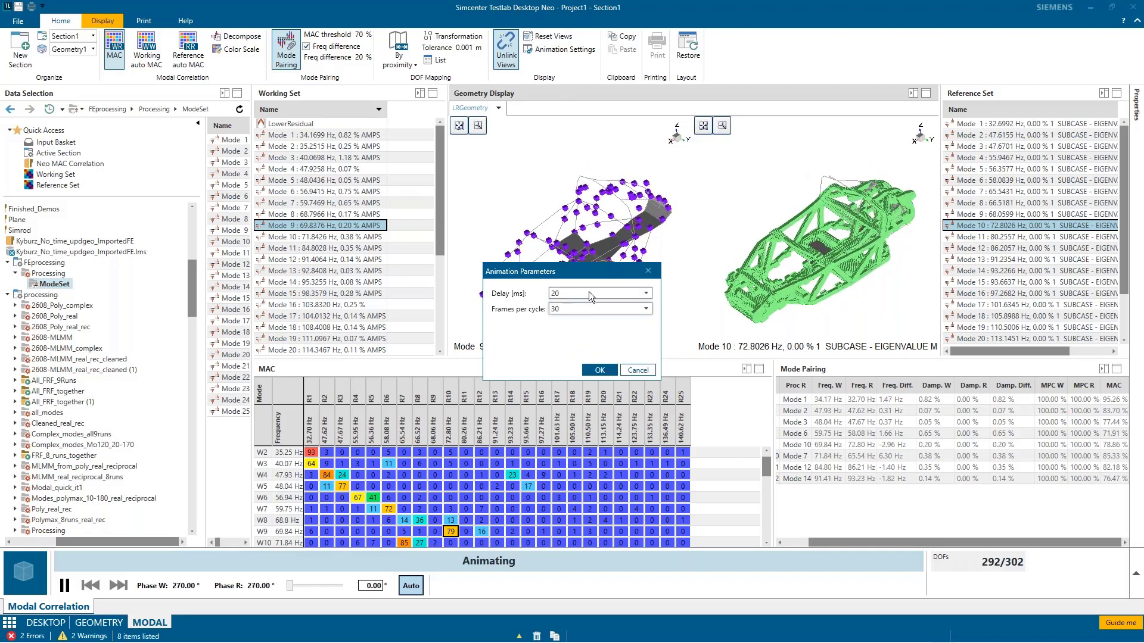
pyautogui.click(586, 293)
pyautogui.click(559, 331)
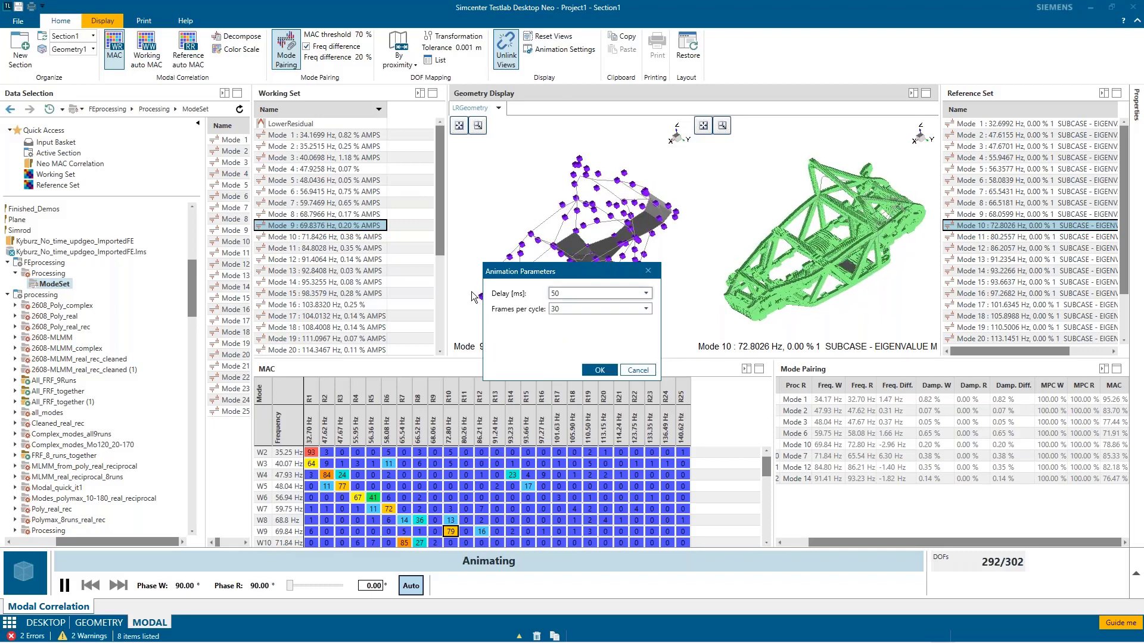
pyautogui.click(588, 370)
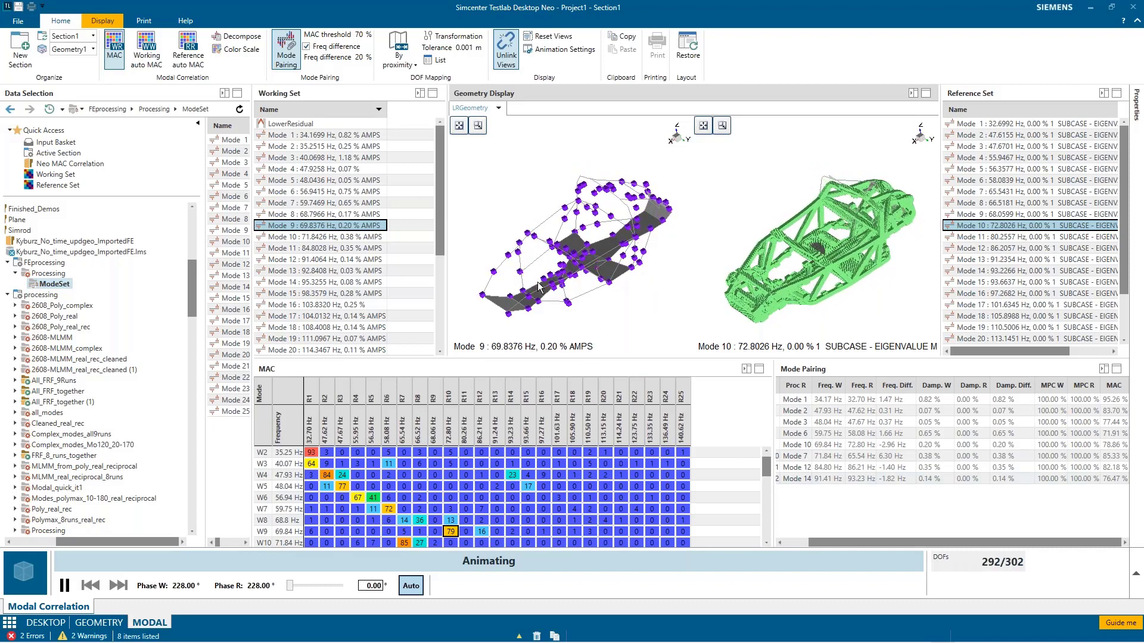
# Step: Set the proximity-based DOF mapping tolerance to 0.02 m
pyautogui.moveTo(596, 642)
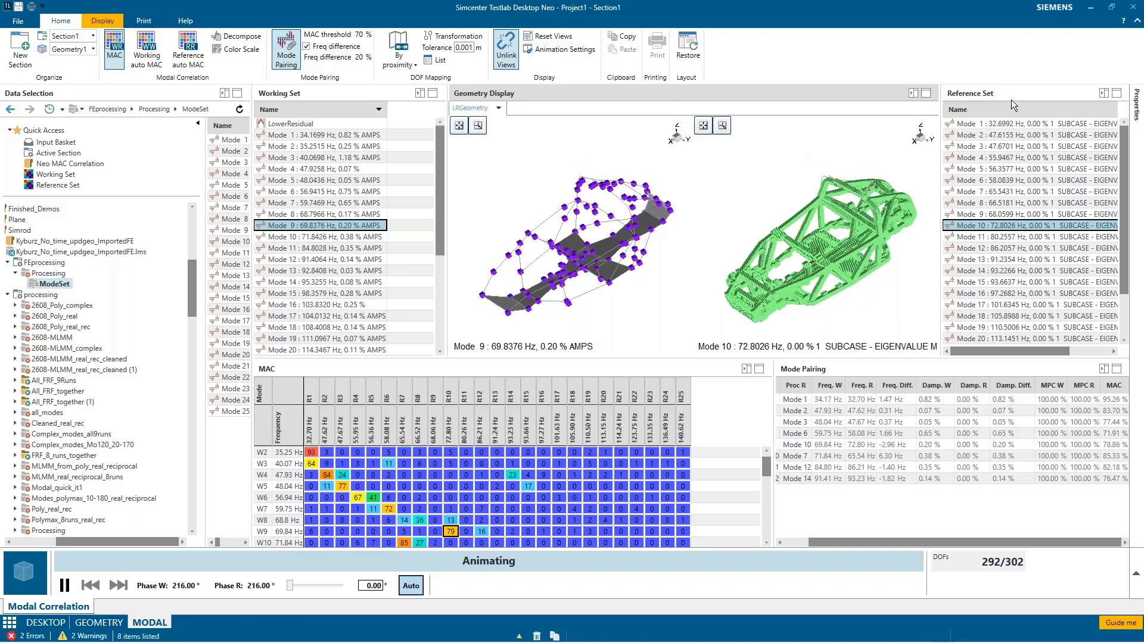
pyautogui.press('BackSpace')
pyautogui.press('BackSpace')
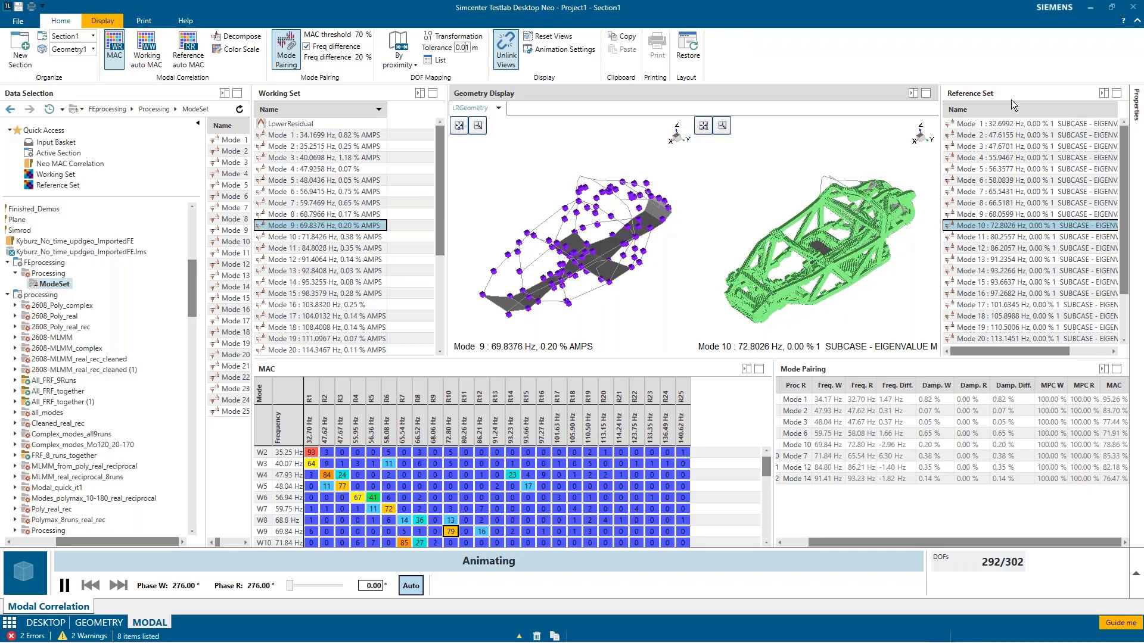
pyautogui.write('2')
pyautogui.press('Return')
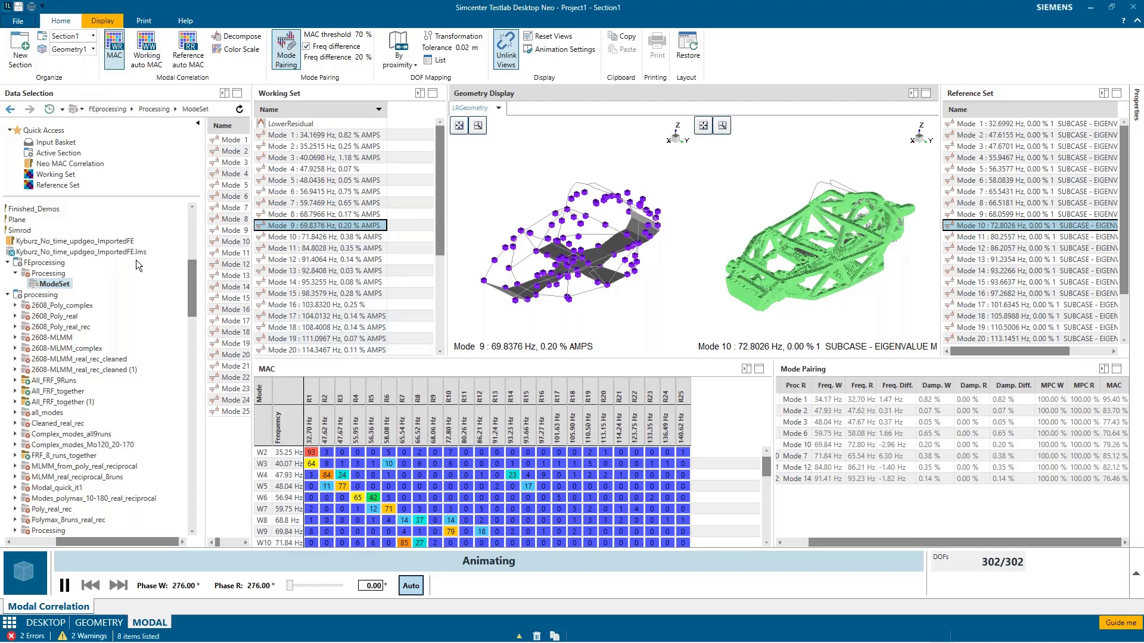
# Step: Examine which mode sets and geometries the Working Set and Reference Set contain in the data selection tree
pyautogui.scroll(-2, 196, 293)
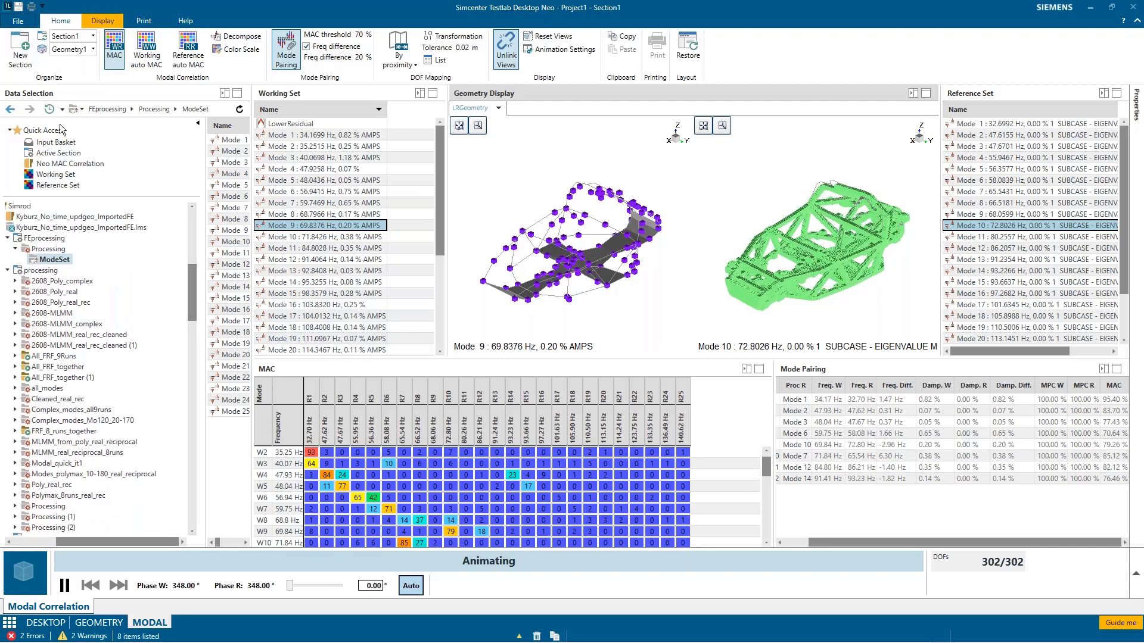
pyautogui.click(55, 174)
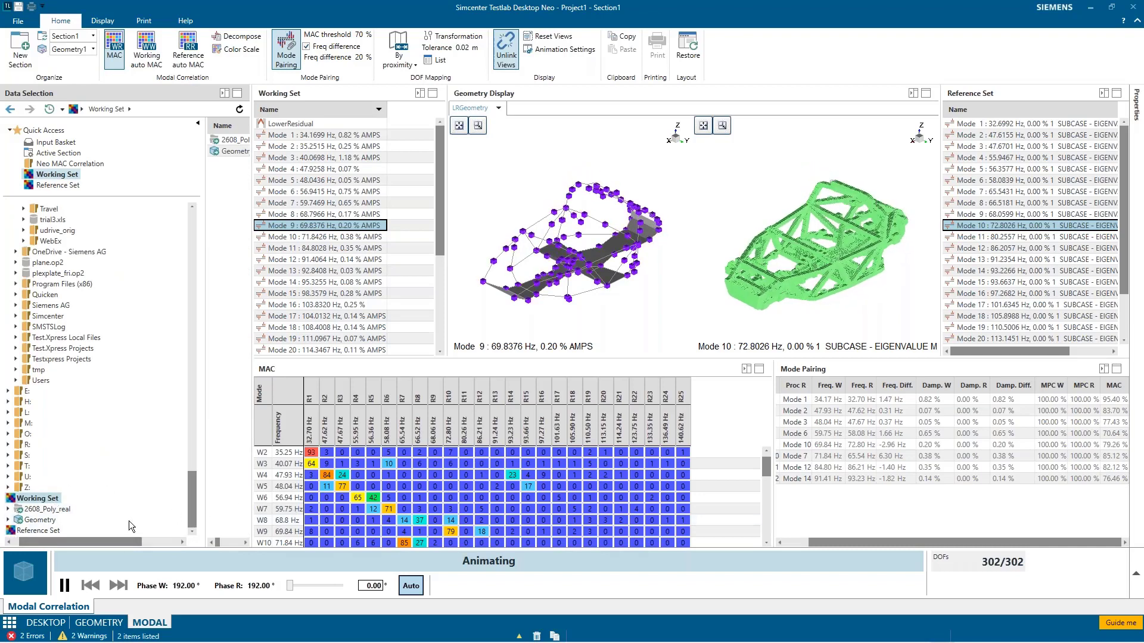
pyautogui.click(58, 531)
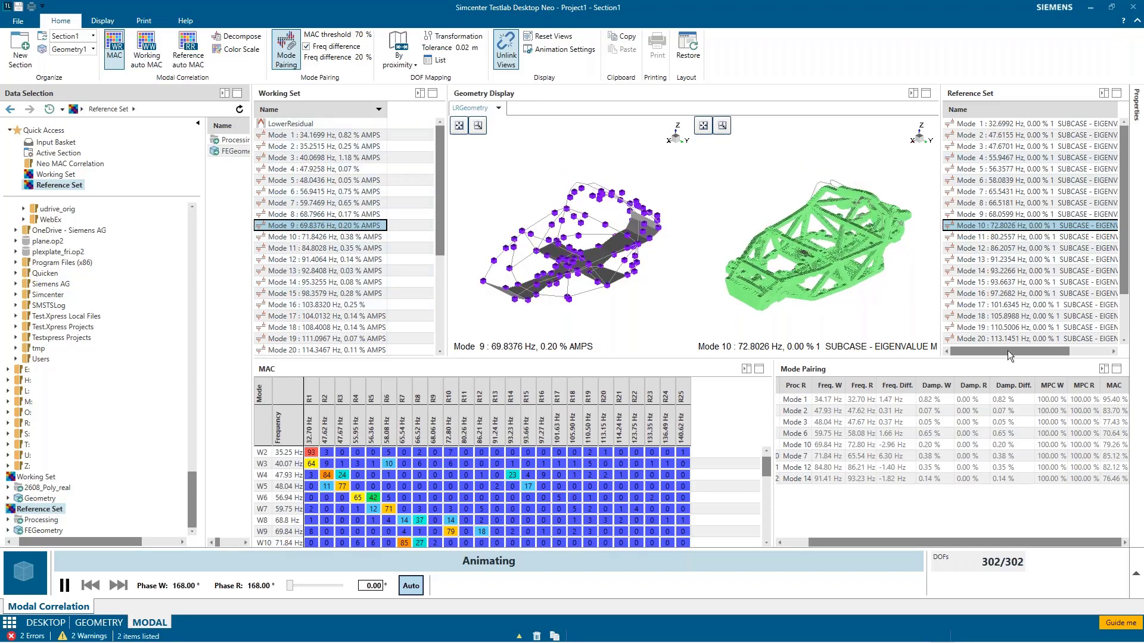
# Step: Show the Decompose matrix in place of the MAC and select its cell for working mode W2 and reference mode R1
pyautogui.click(228, 41)
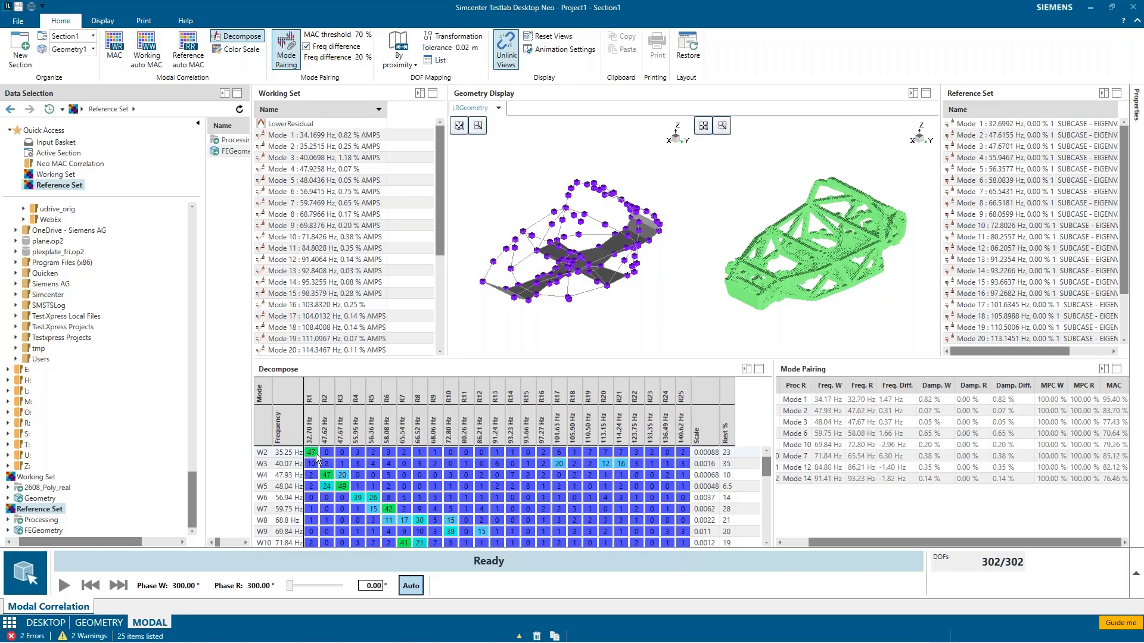
pyautogui.click(316, 455)
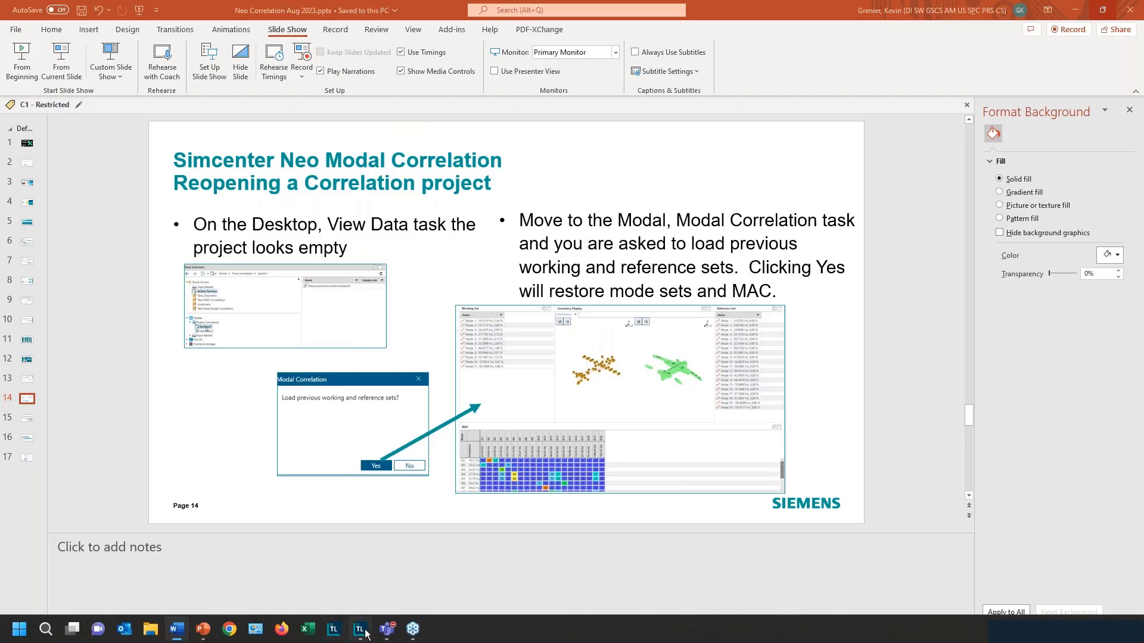
# Step: Switch to the empty Simcenter Testlab Desktop Neo project and browse the Neo MAC Correlation data to the Exhaust folder
pyautogui.click(365, 631)
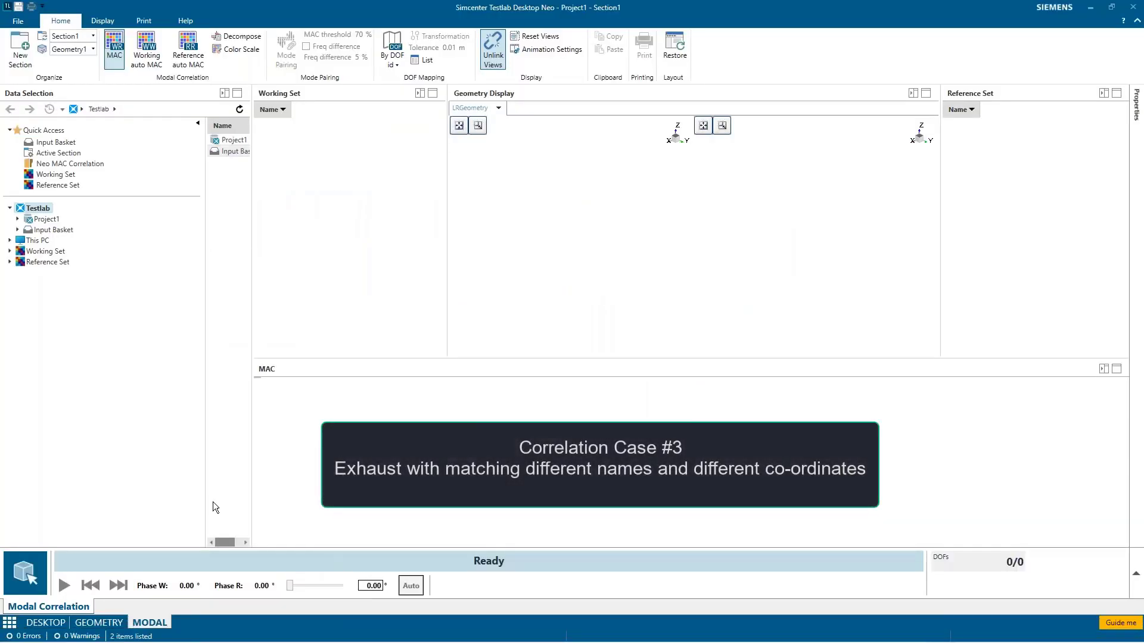
pyautogui.click(63, 166)
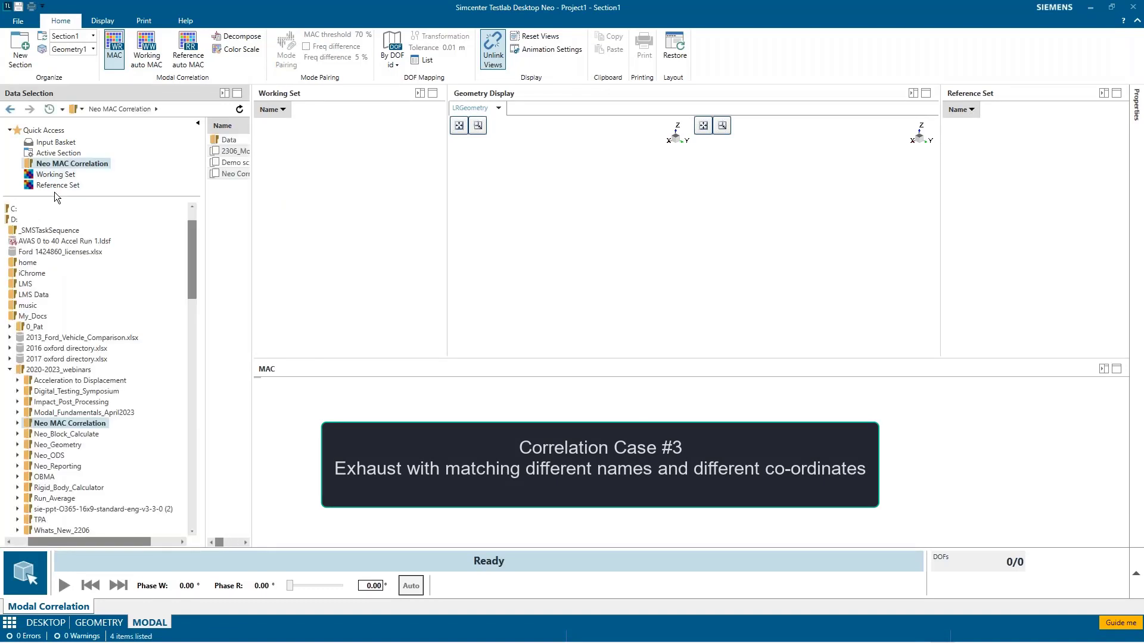
pyautogui.click(18, 422)
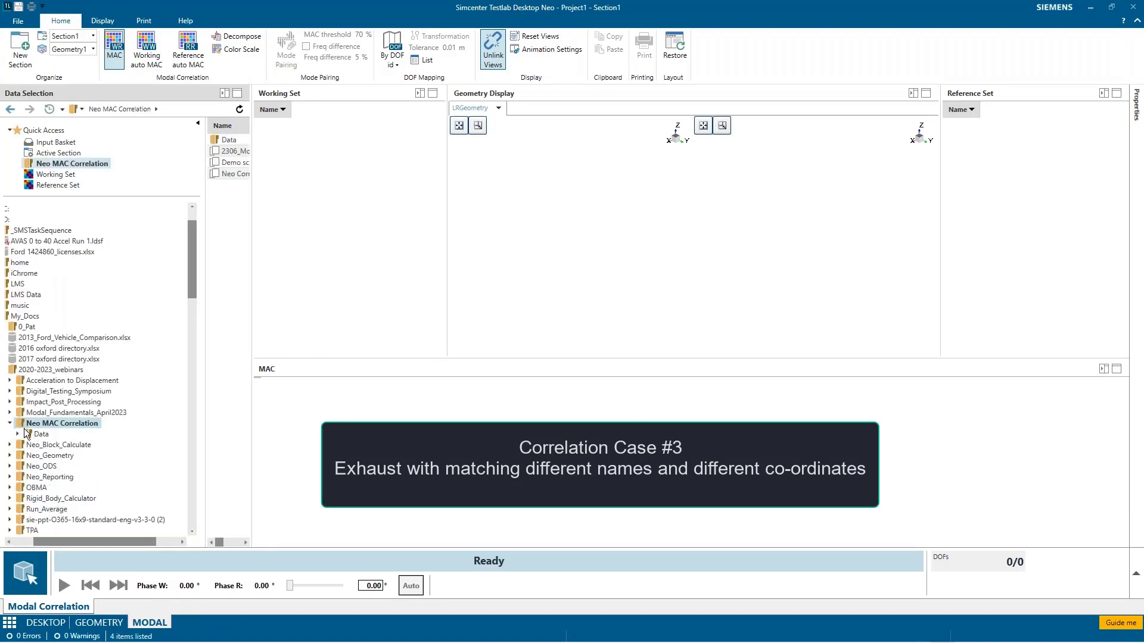
pyautogui.click(19, 433)
pyautogui.click(40, 447)
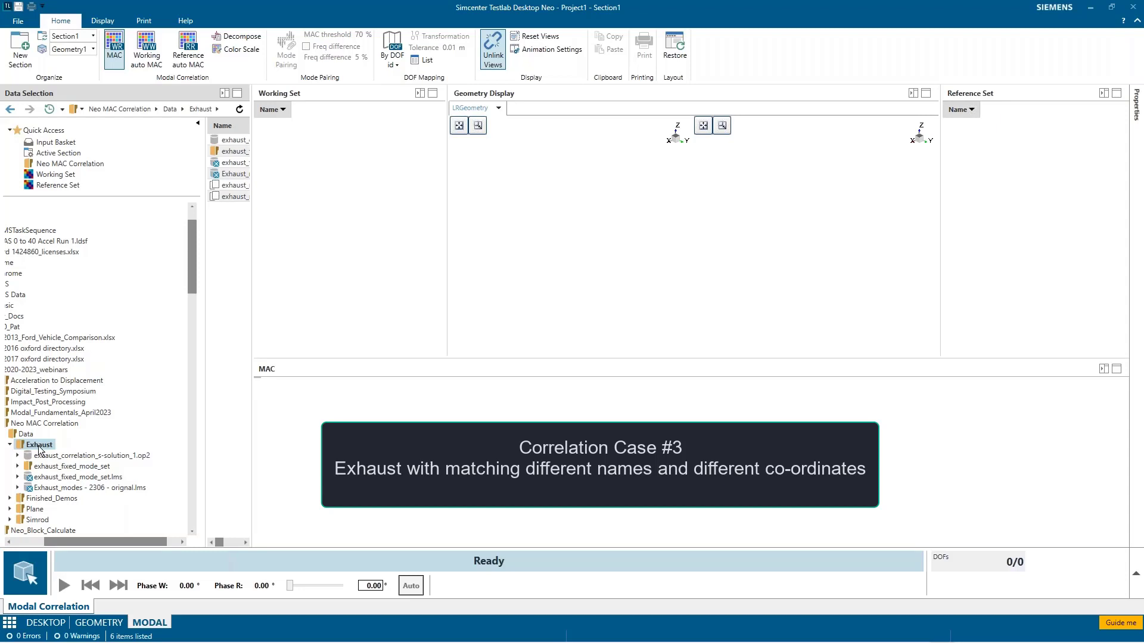
# Step: Set the Geometry of exhaust_fixed_mode_set.lms as the working geometry
pyautogui.doubleClick(69, 478)
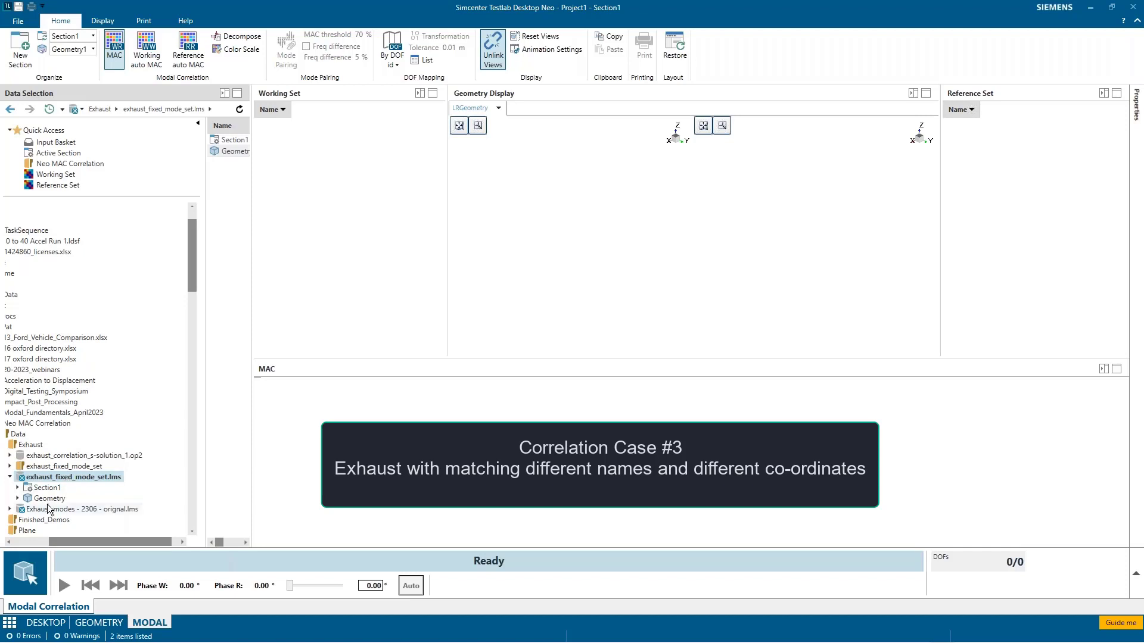
pyautogui.click(55, 502)
pyautogui.rightClick(55, 502)
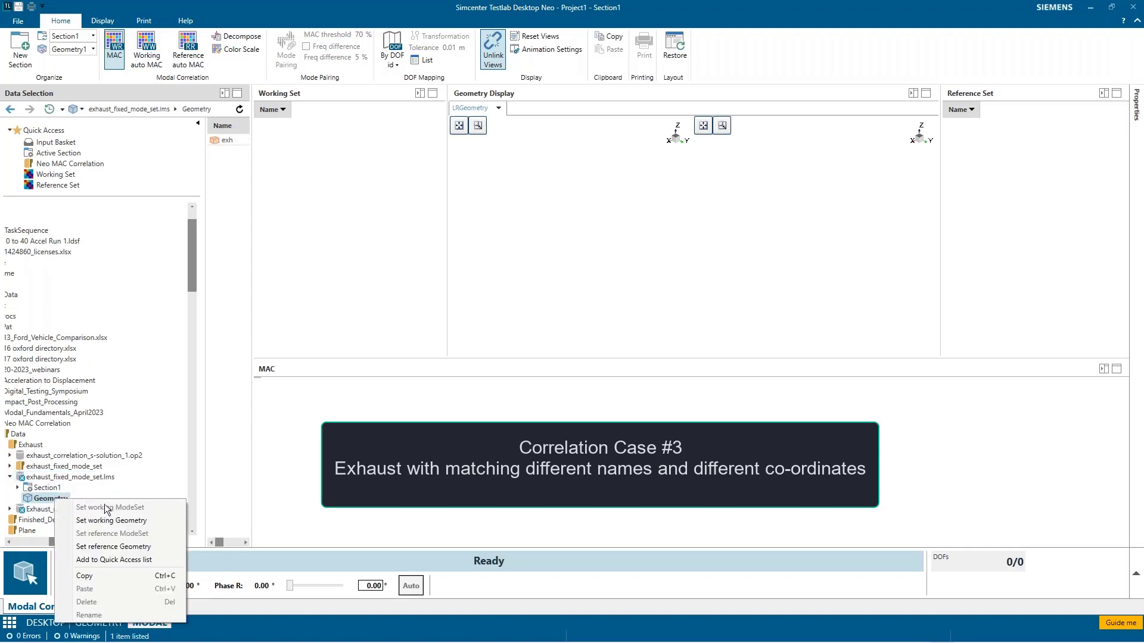
pyautogui.click(109, 521)
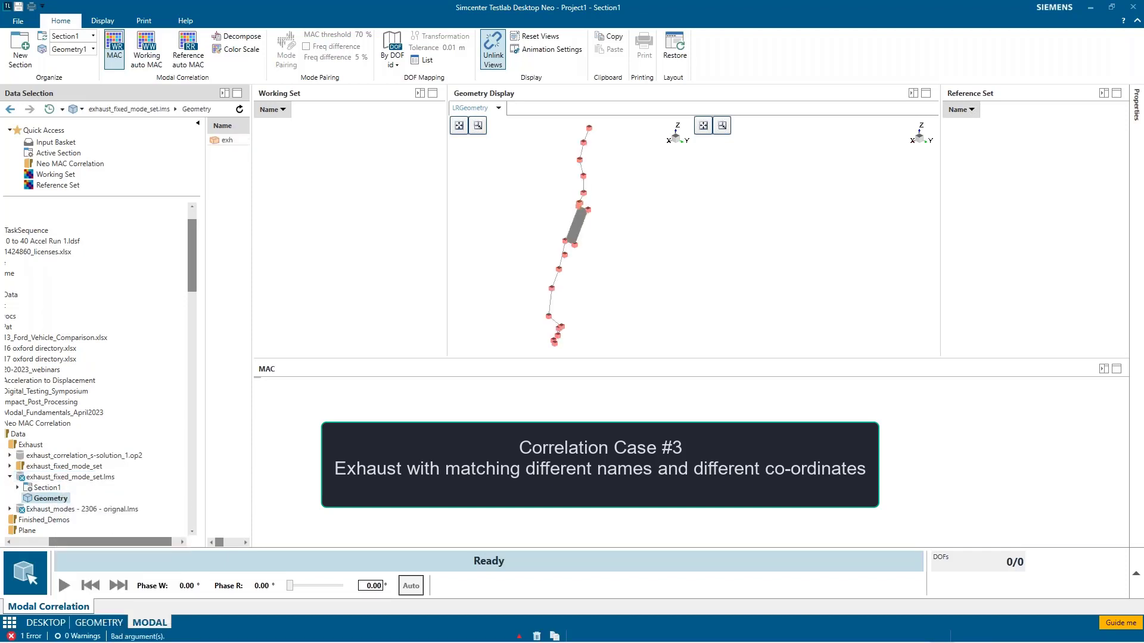
# Step: Set modes_till_200_Hz from Section1 of exhaust_fixed_mode_set.lms as the working ModeSet
pyautogui.click(18, 488)
pyautogui.click(59, 499)
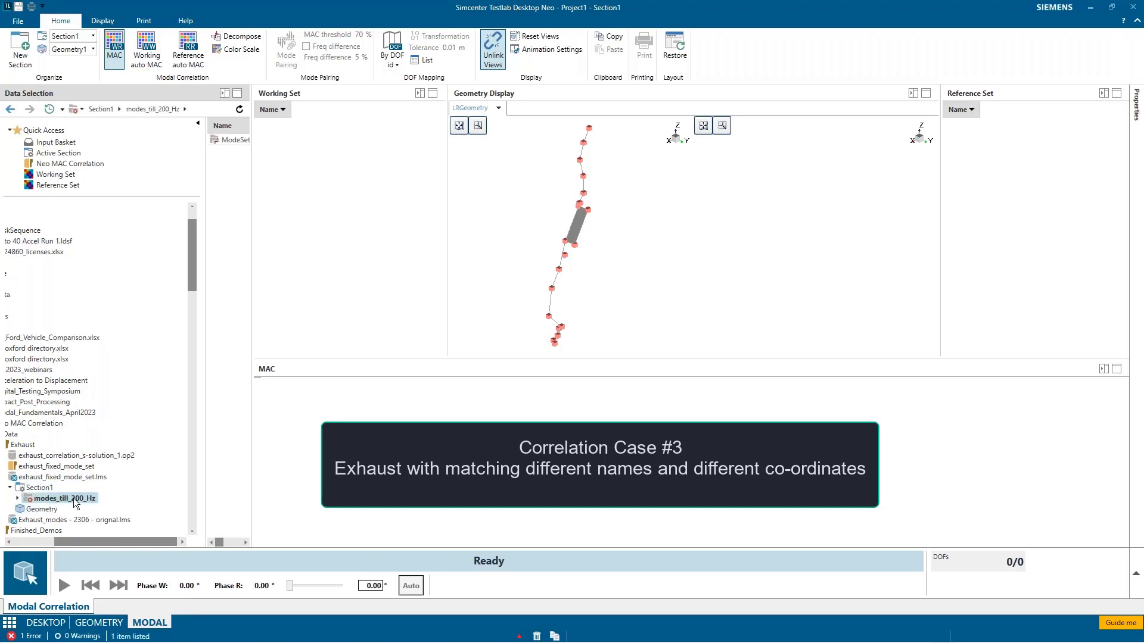
pyautogui.rightClick(83, 503)
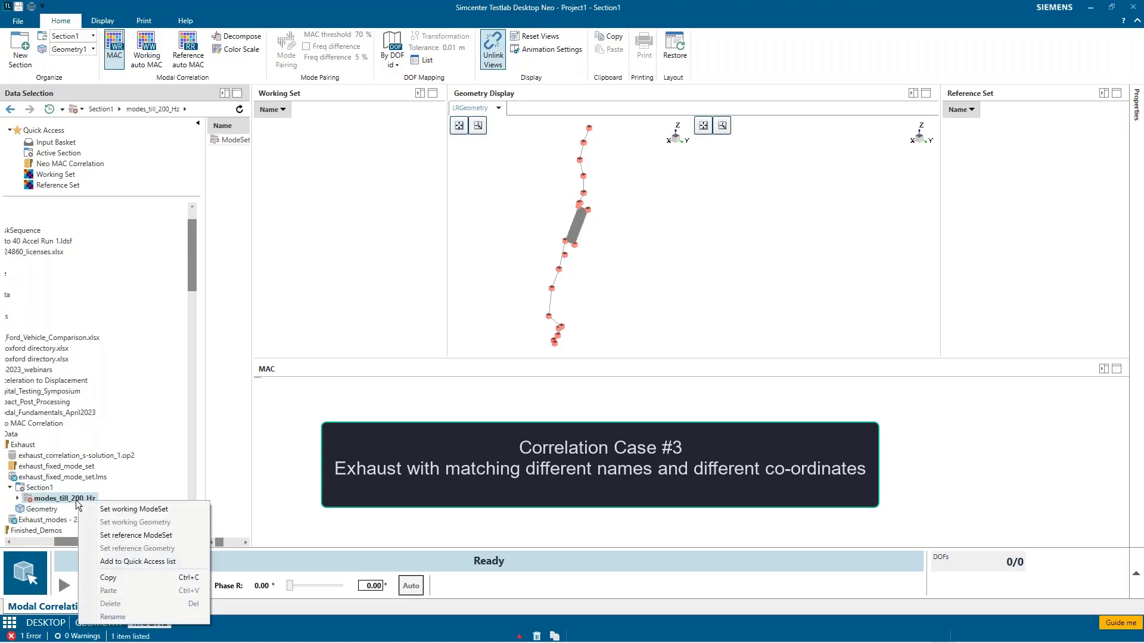
pyautogui.click(118, 509)
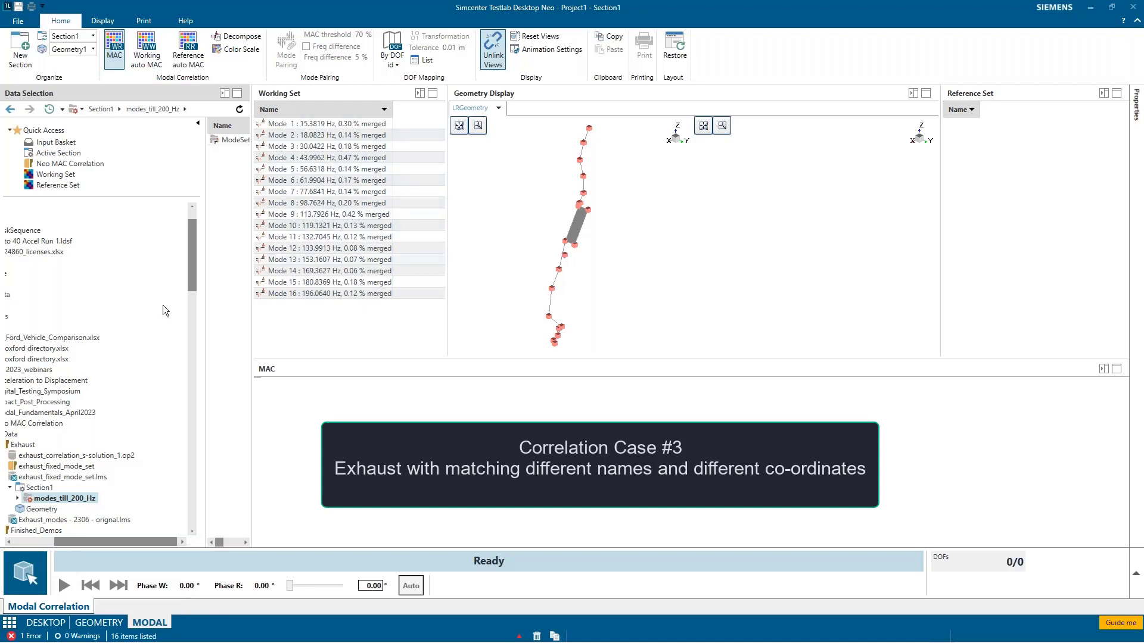
# Step: Set the Geometry of exhaust_correlation_s-solution_1.op2 as the reference geometry
pyautogui.moveTo(69, 538); pyautogui.dragTo(46, 544)
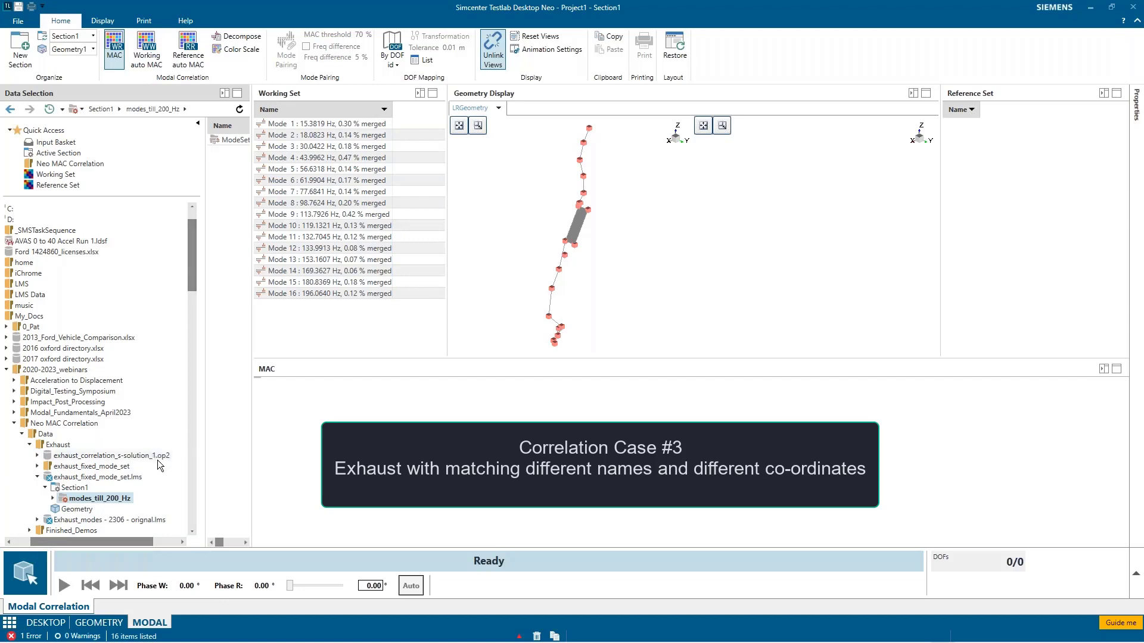
pyautogui.click(37, 455)
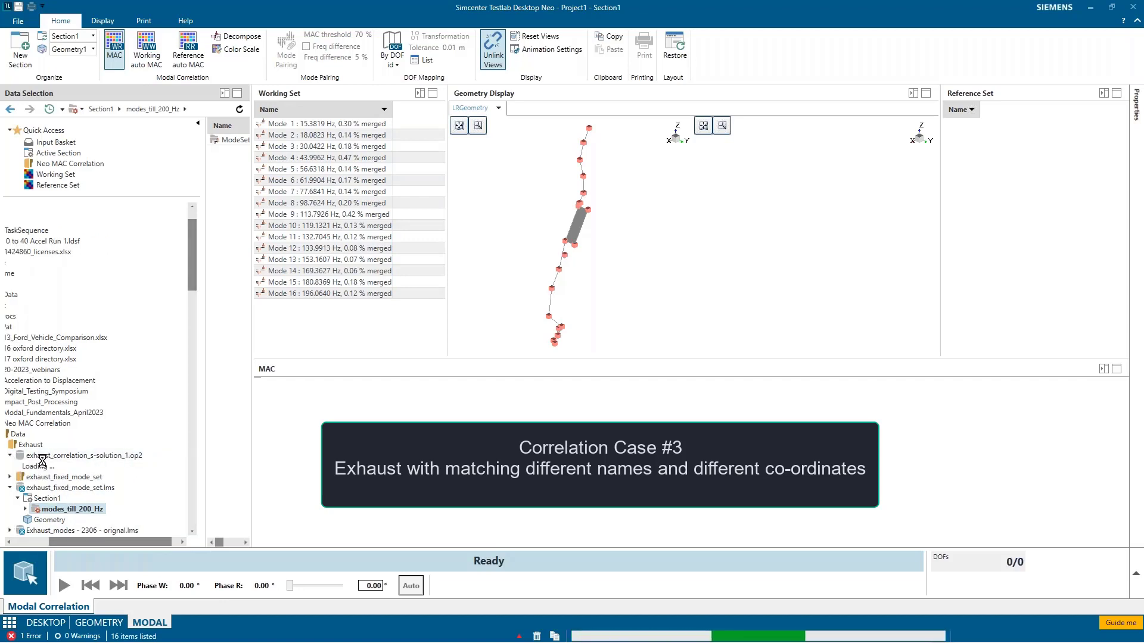
pyautogui.click(50, 467)
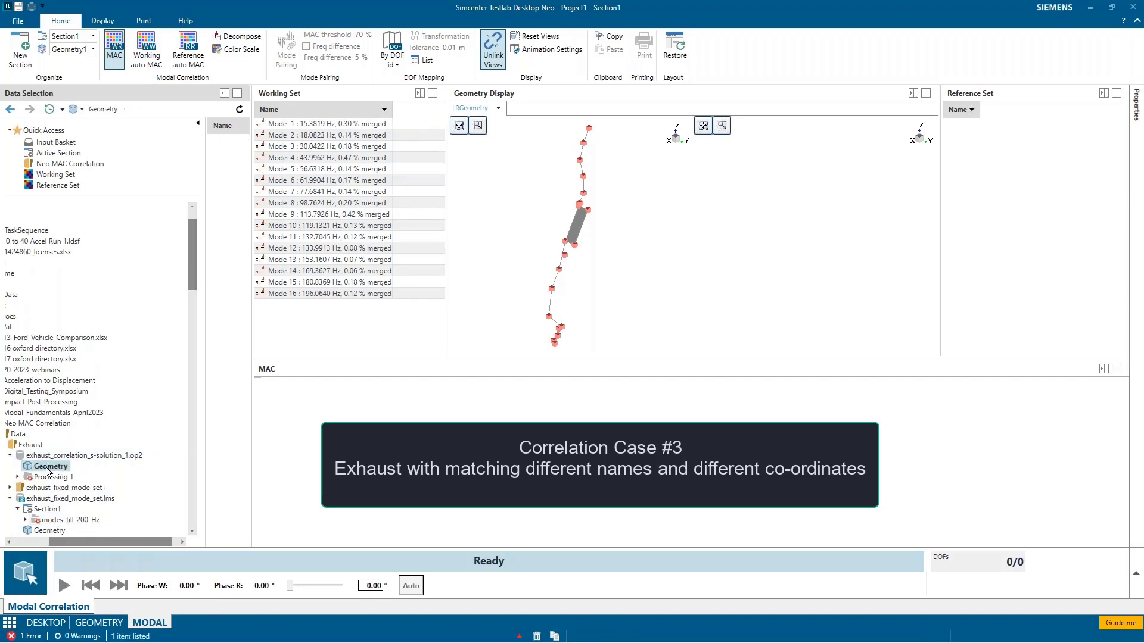
pyautogui.rightClick(48, 470)
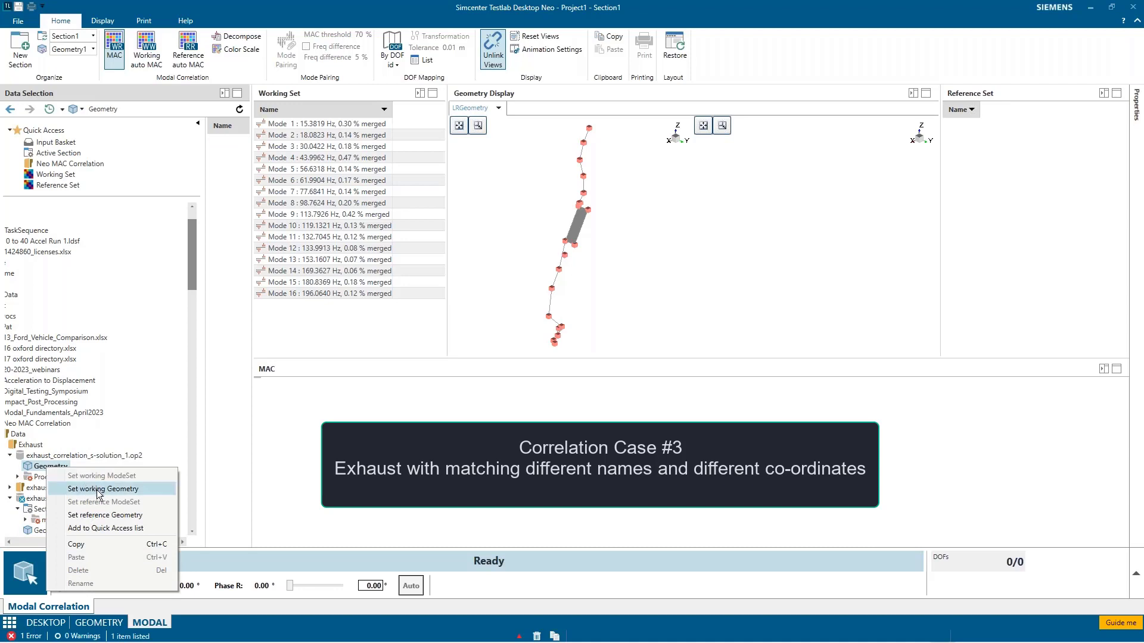
pyautogui.click(127, 516)
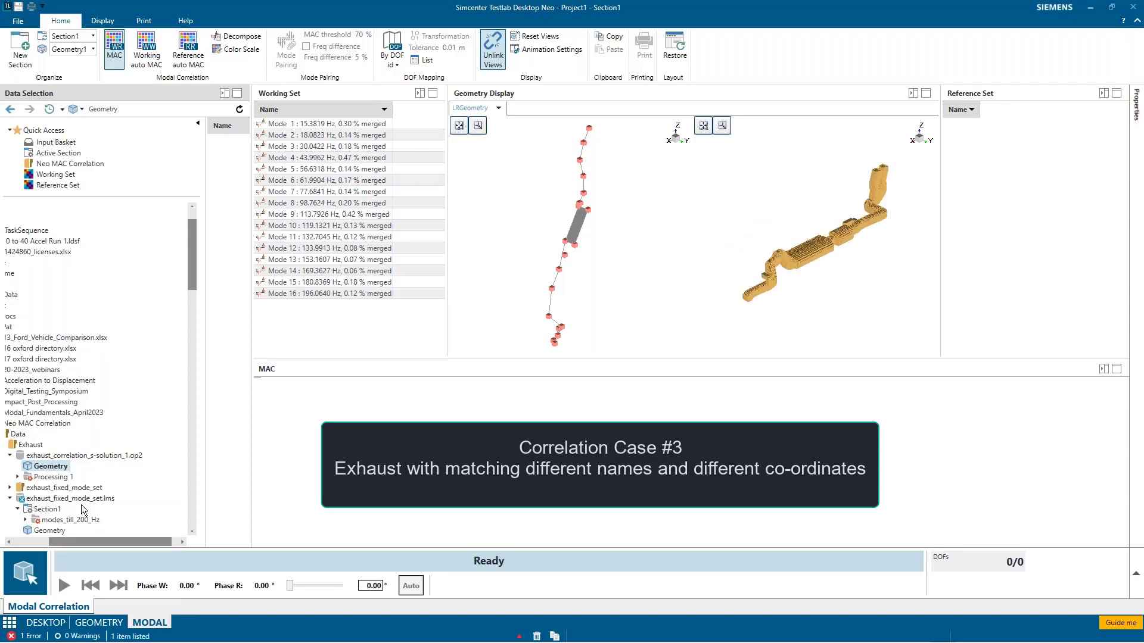
# Step: Set the ModeSet under Processing 1 of exhaust_correlation_s-solution_1.op2 as the reference ModeSet
pyautogui.click(17, 477)
pyautogui.click(48, 488)
pyautogui.click(41, 477)
pyautogui.rightClick(41, 476)
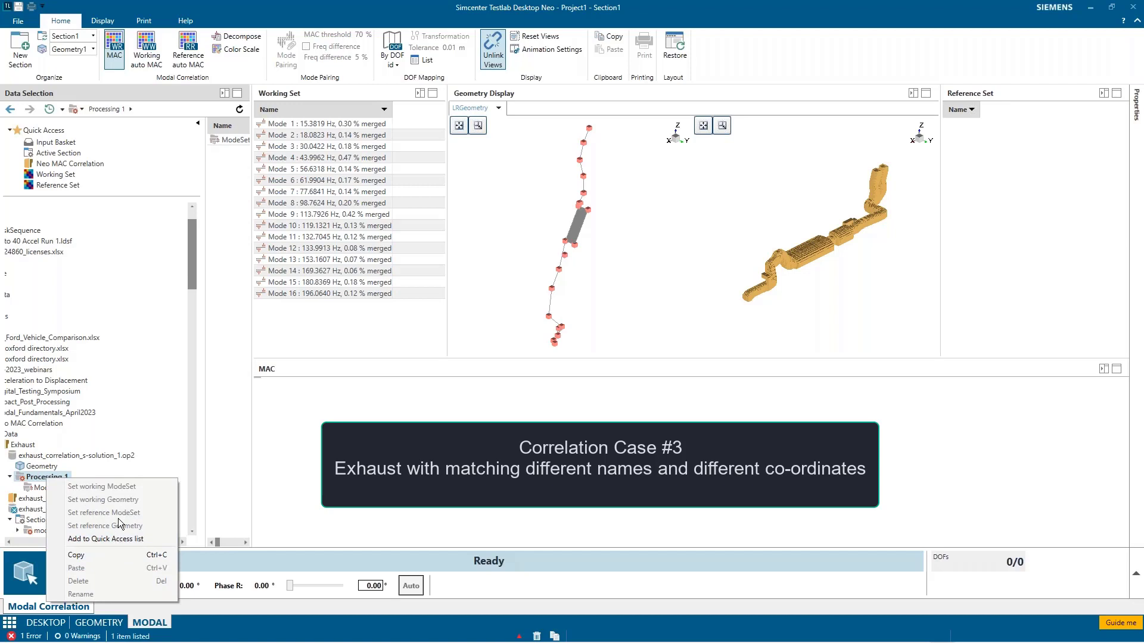
pyautogui.click(39, 532)
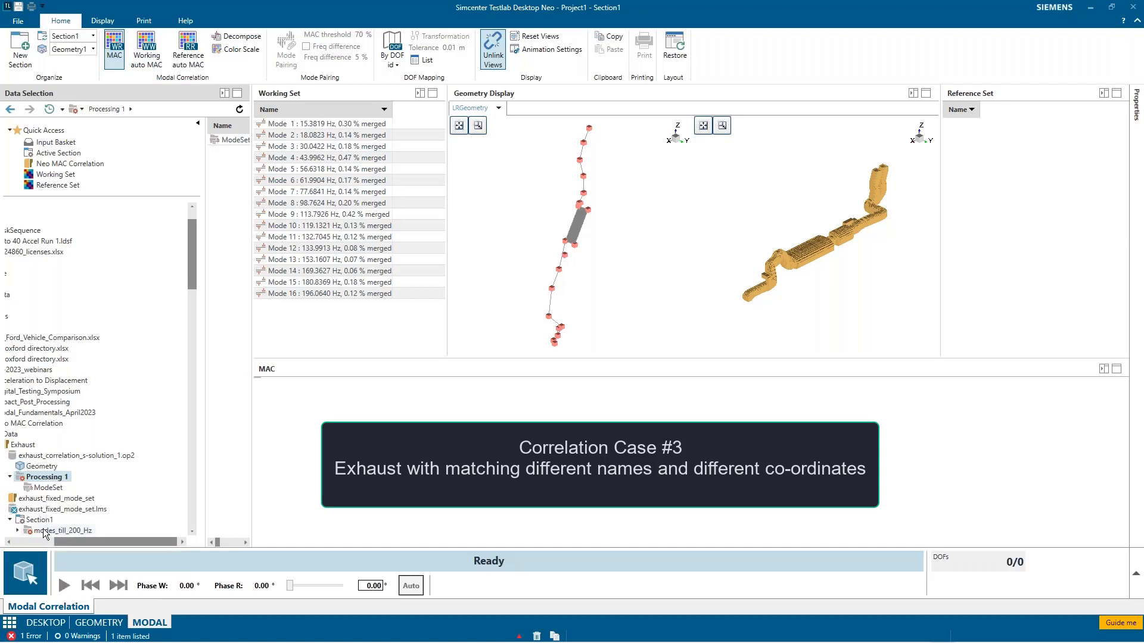
pyautogui.rightClick(48, 532)
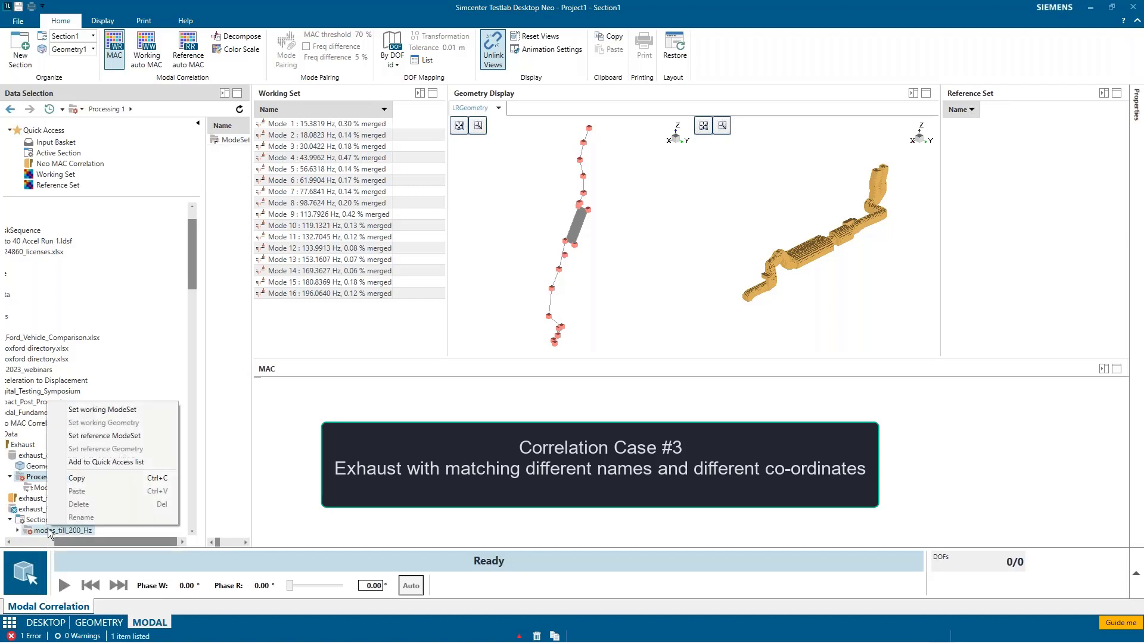
pyautogui.click(32, 481)
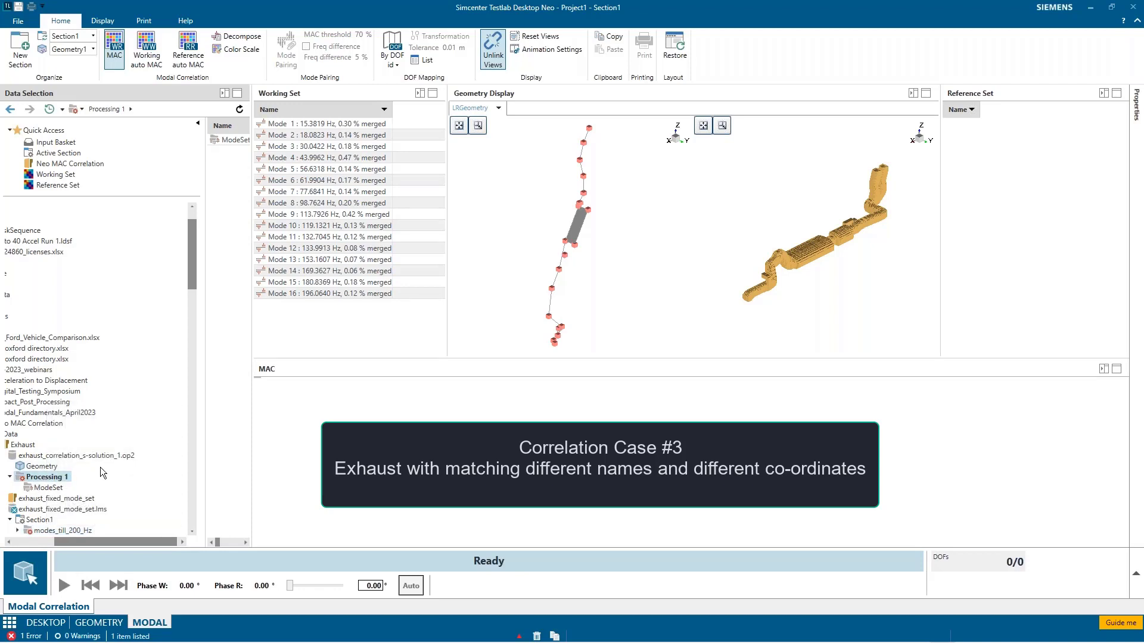
pyautogui.click(51, 489)
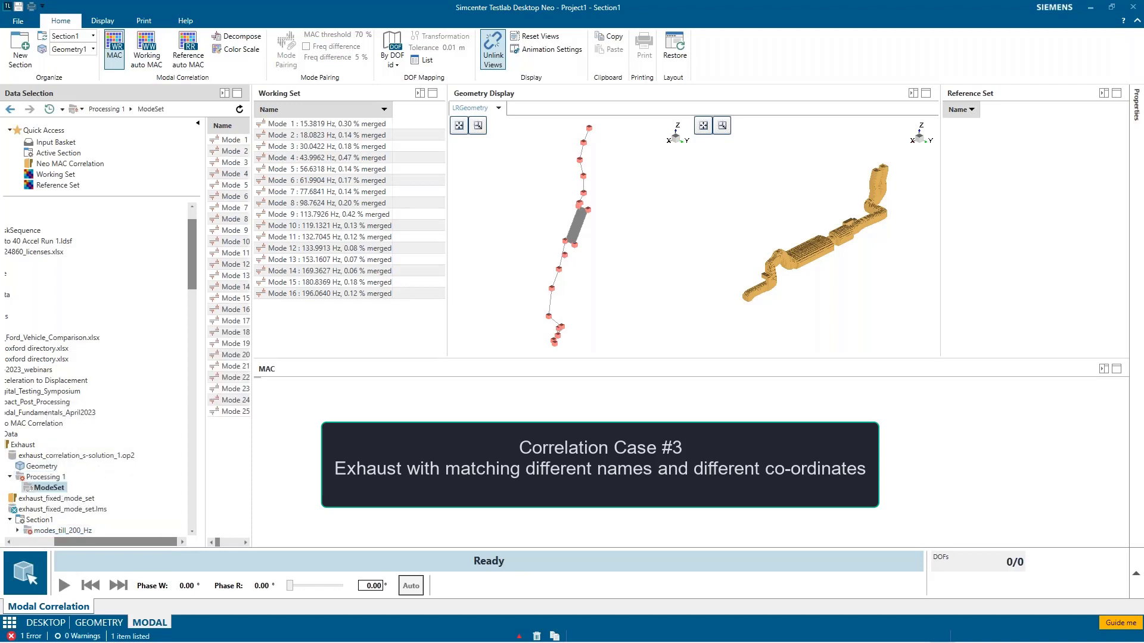
pyautogui.rightClick(52, 492)
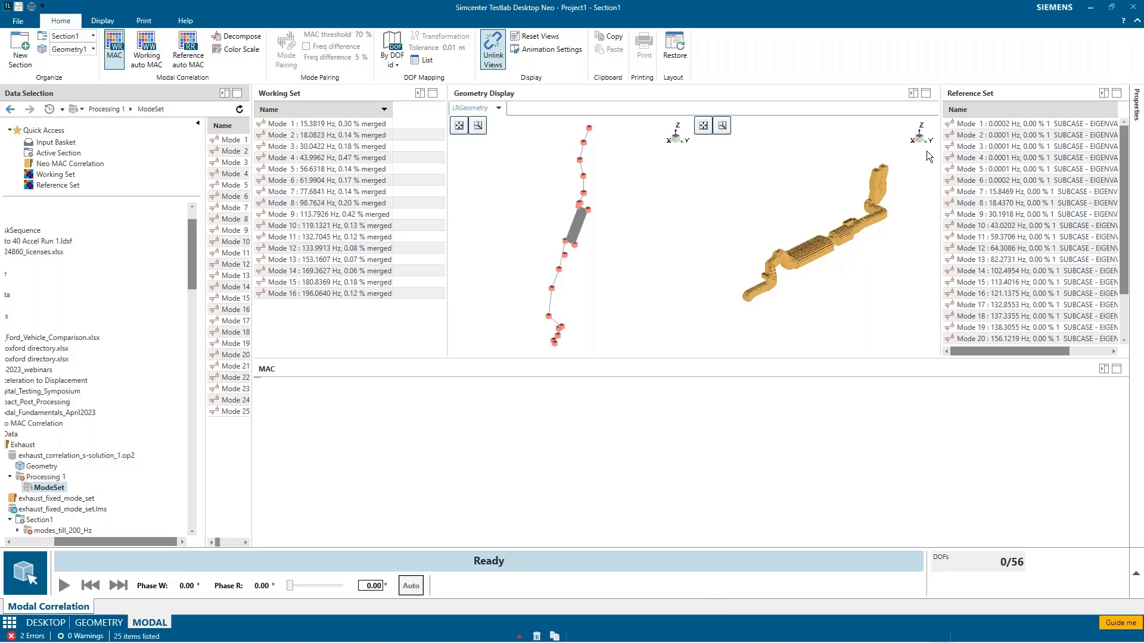
# Step: Animate working Mode 1 beside reference Mode 7 to compare their shapes, and pause the animation
pyautogui.click(347, 124)
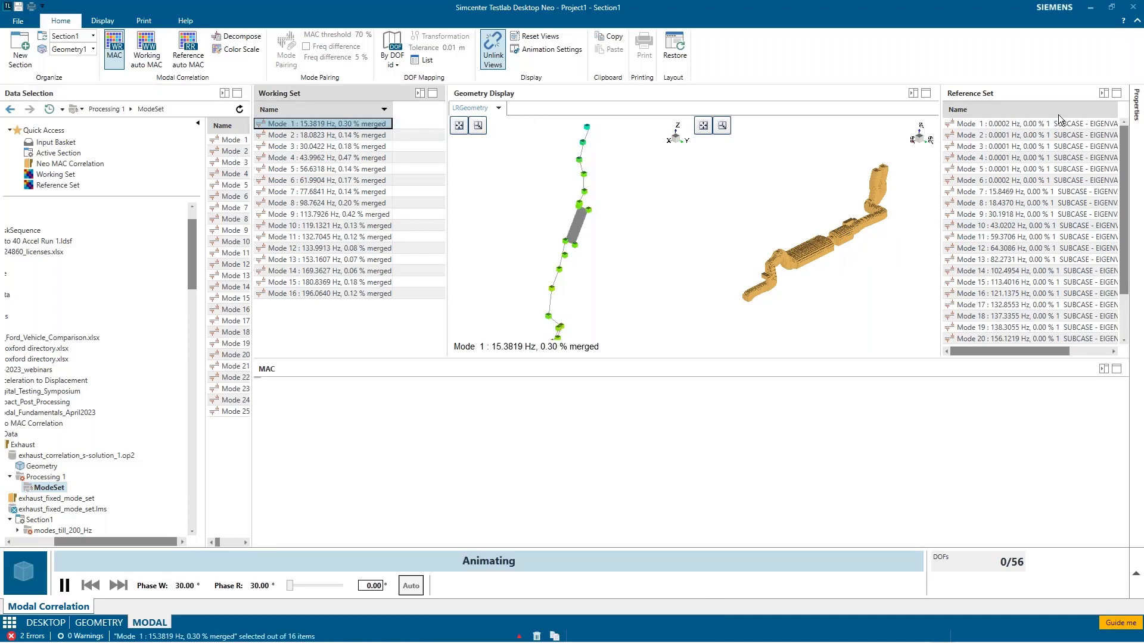
pyautogui.click(1003, 192)
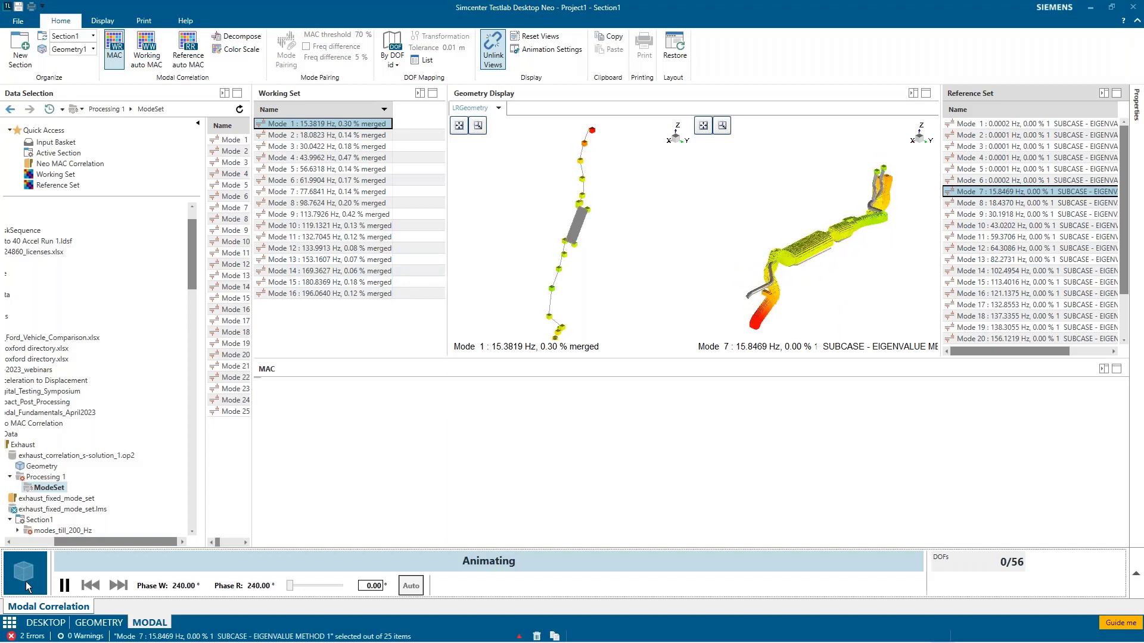
pyautogui.click(65, 585)
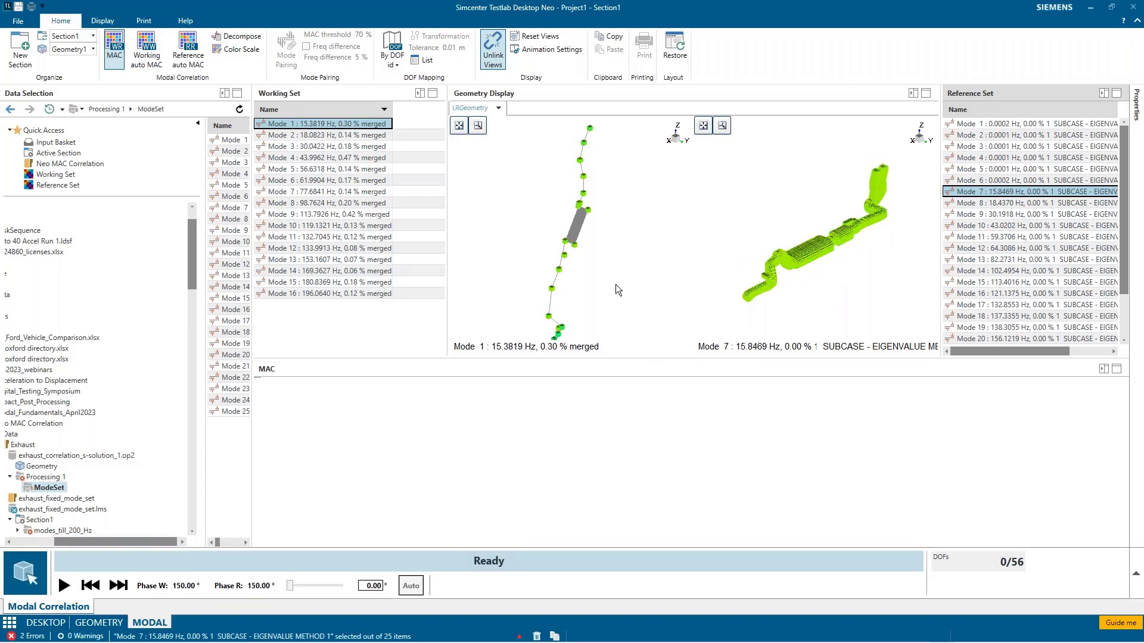
# Step: Unlink the two geometry views and orient the working and reference exhaust models to match each other
pyautogui.moveTo(616, 285); pyautogui.dragTo(609, 220)
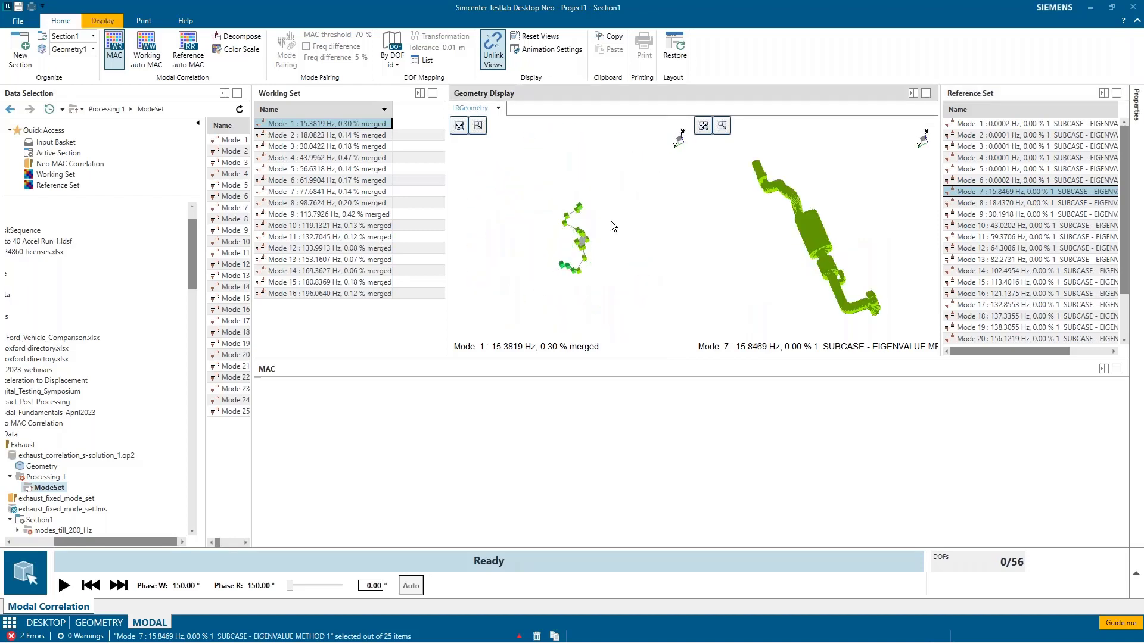
pyautogui.click(492, 53)
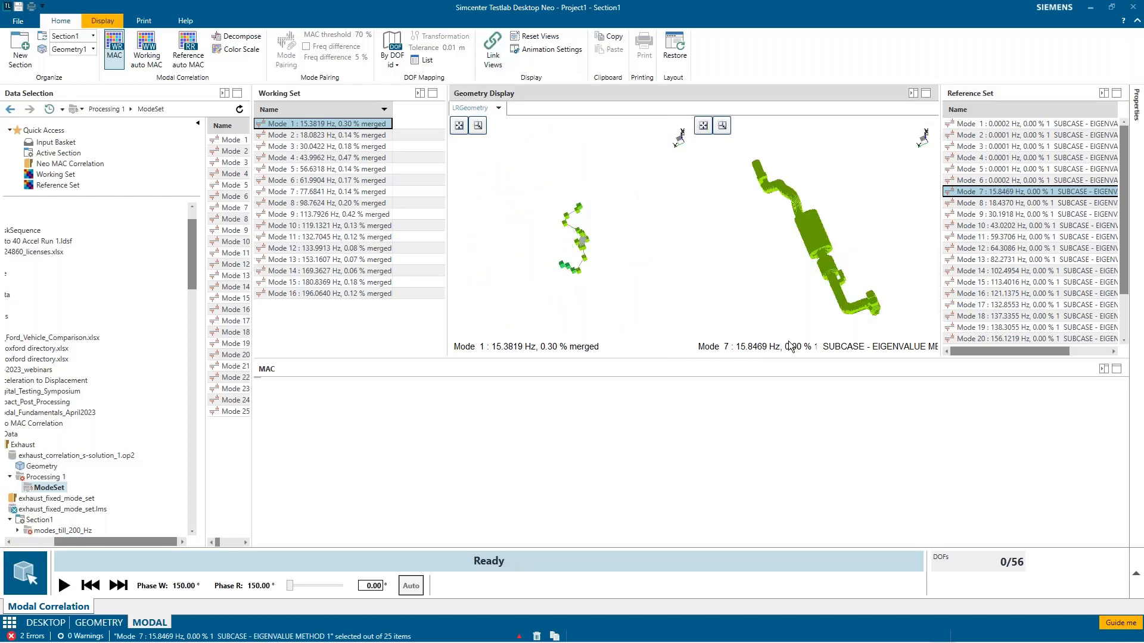
pyautogui.moveTo(596, 241); pyautogui.dragTo(569, 273)
pyautogui.rightClick(865, 177)
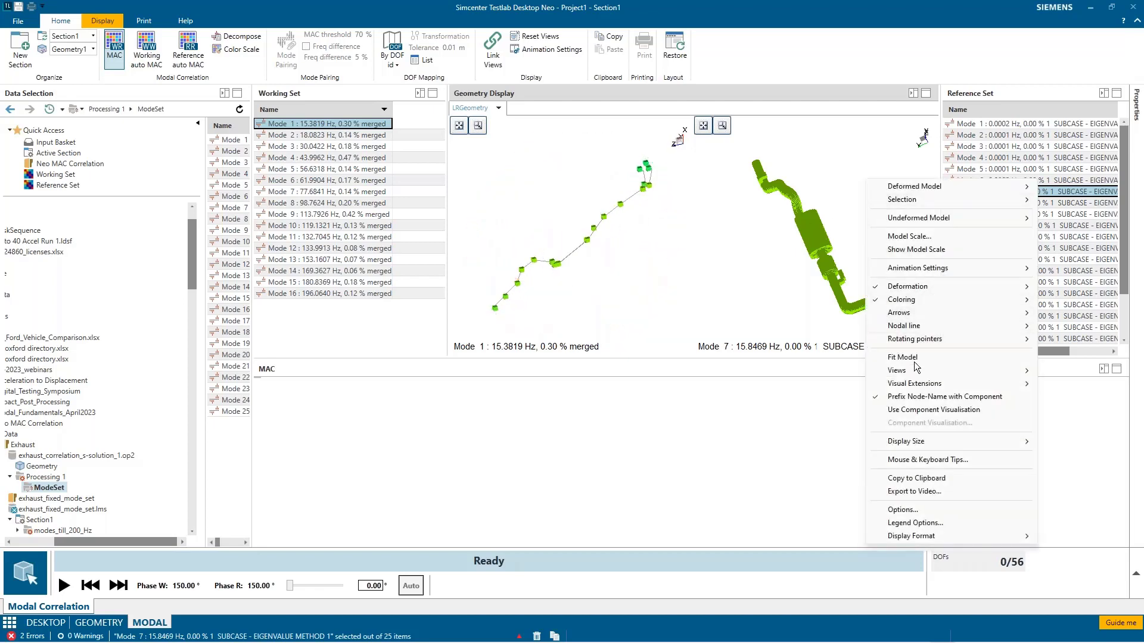
pyautogui.moveTo(912, 370)
pyautogui.click(798, 383)
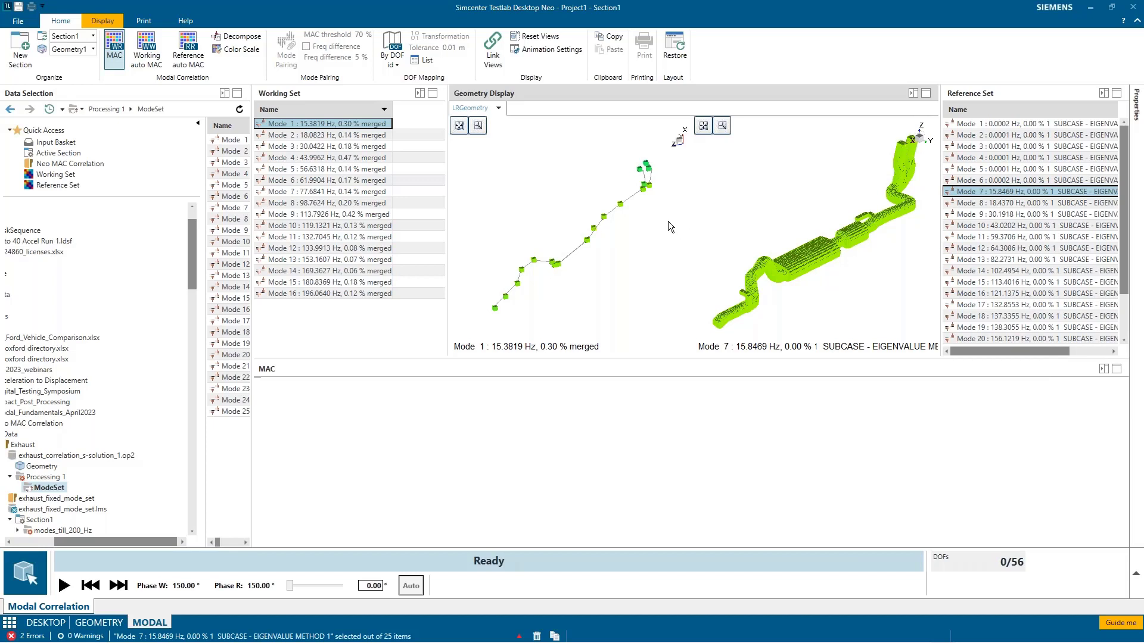
pyautogui.moveTo(617, 259); pyautogui.dragTo(618, 266)
pyautogui.moveTo(745, 250); pyautogui.dragTo(835, 310)
pyautogui.moveTo(616, 218)
pyautogui.mouseDown()
pyautogui.moveTo(658, 258)
pyautogui.moveTo(639, 266)
pyautogui.moveTo(613, 254)
pyautogui.moveTo(651, 248)
pyautogui.moveTo(656, 237)
pyautogui.moveTo(633, 225)
pyautogui.mouseUp()
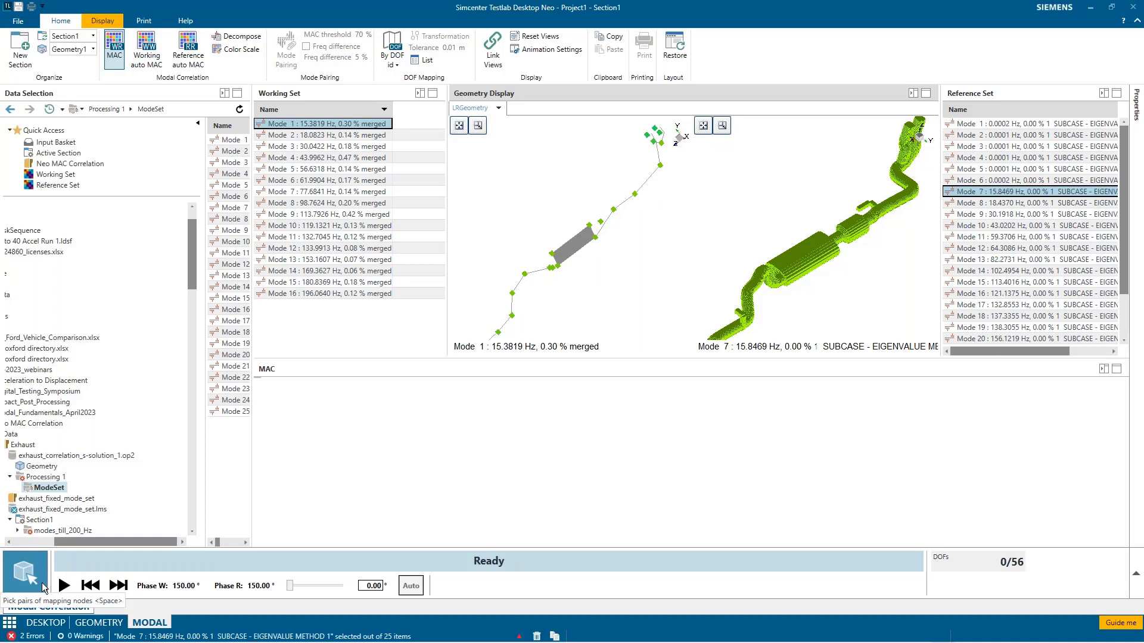
# Step: Pick and accept three working/reference mapping node pairs: one at the exhaust's lower pipe end and two at its opposite end
pyautogui.click(25, 573)
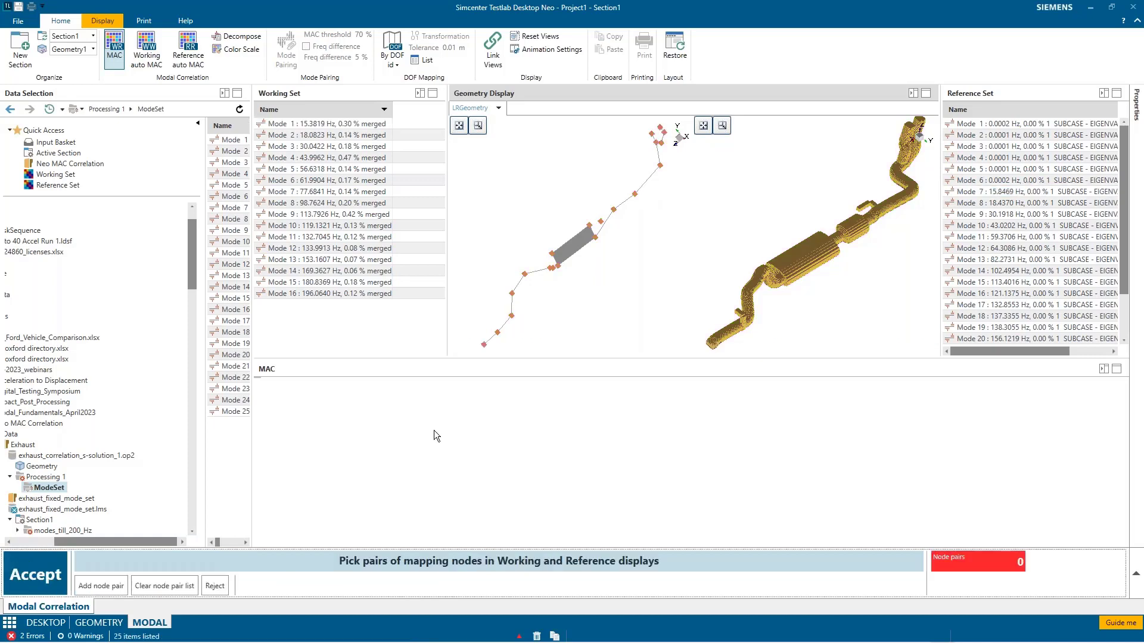
pyautogui.click(483, 345)
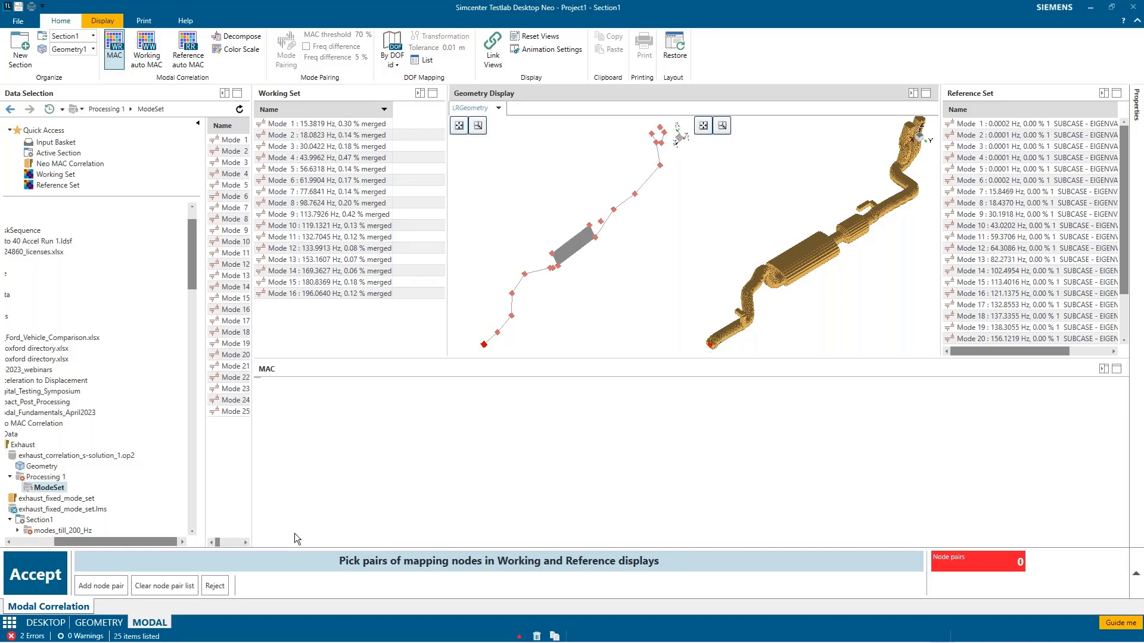
pyautogui.click(118, 586)
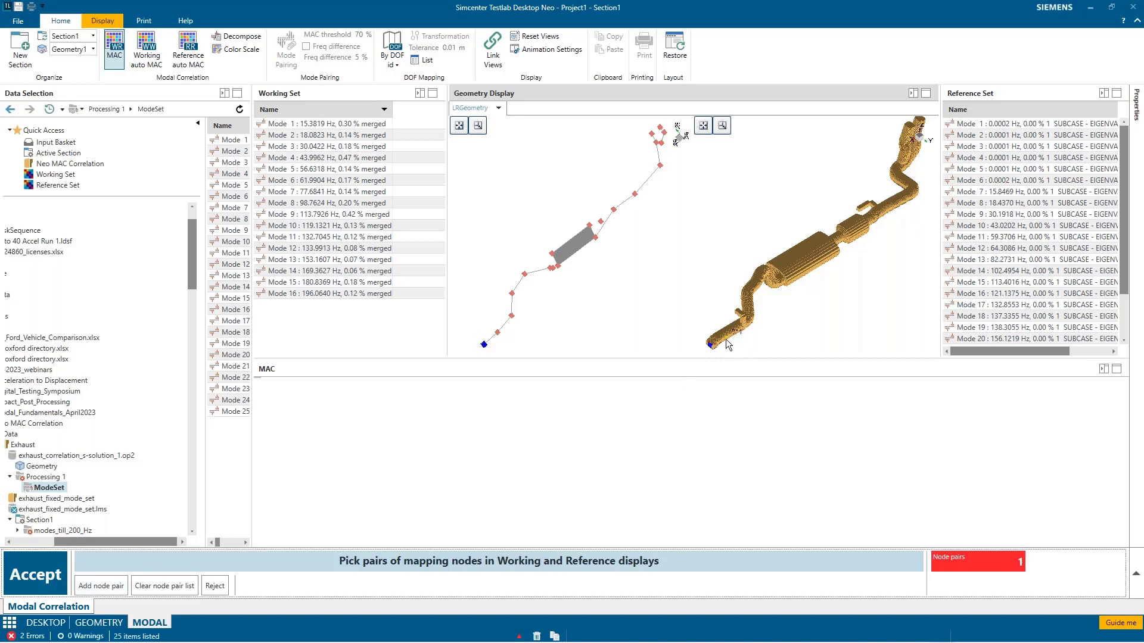
pyautogui.click(653, 136)
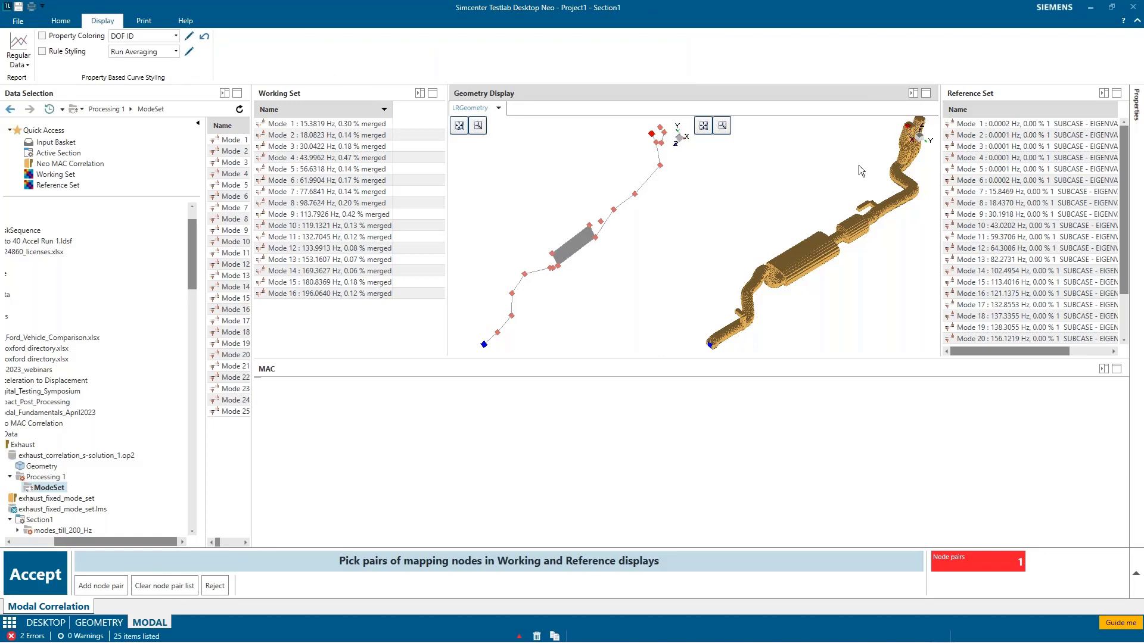
pyautogui.click(115, 586)
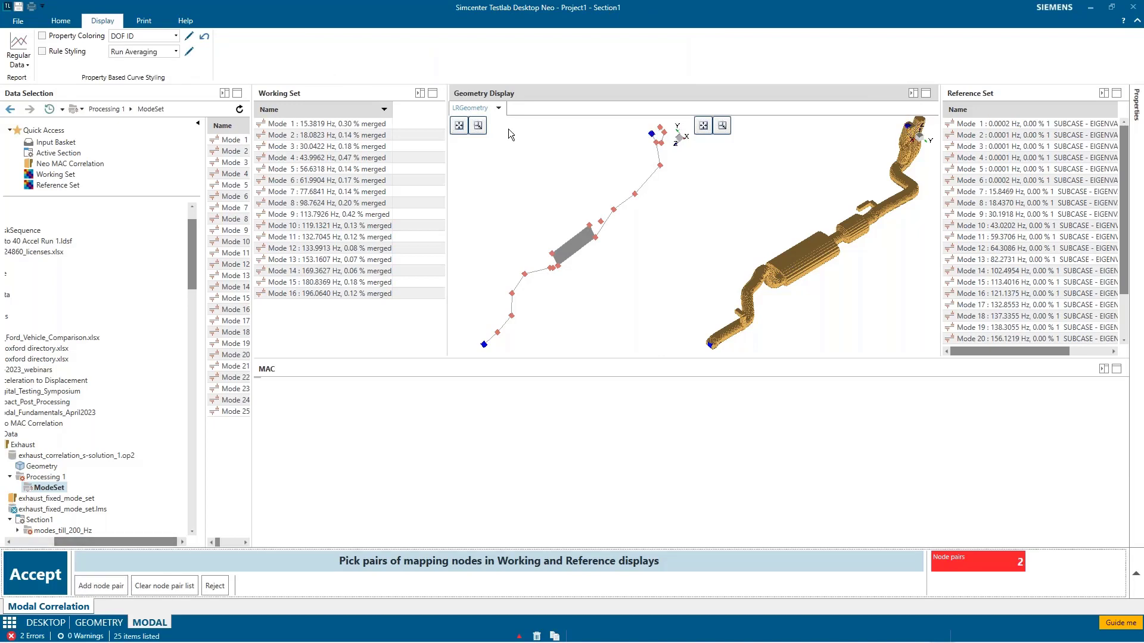
pyautogui.click(661, 128)
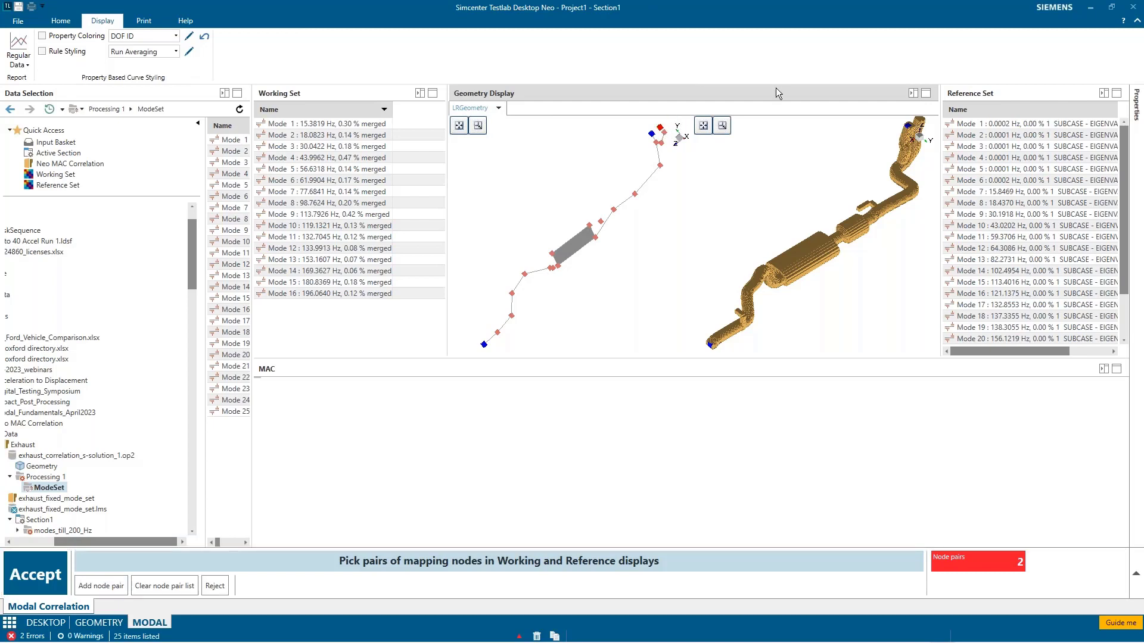
pyautogui.click(921, 122)
pyautogui.click(109, 587)
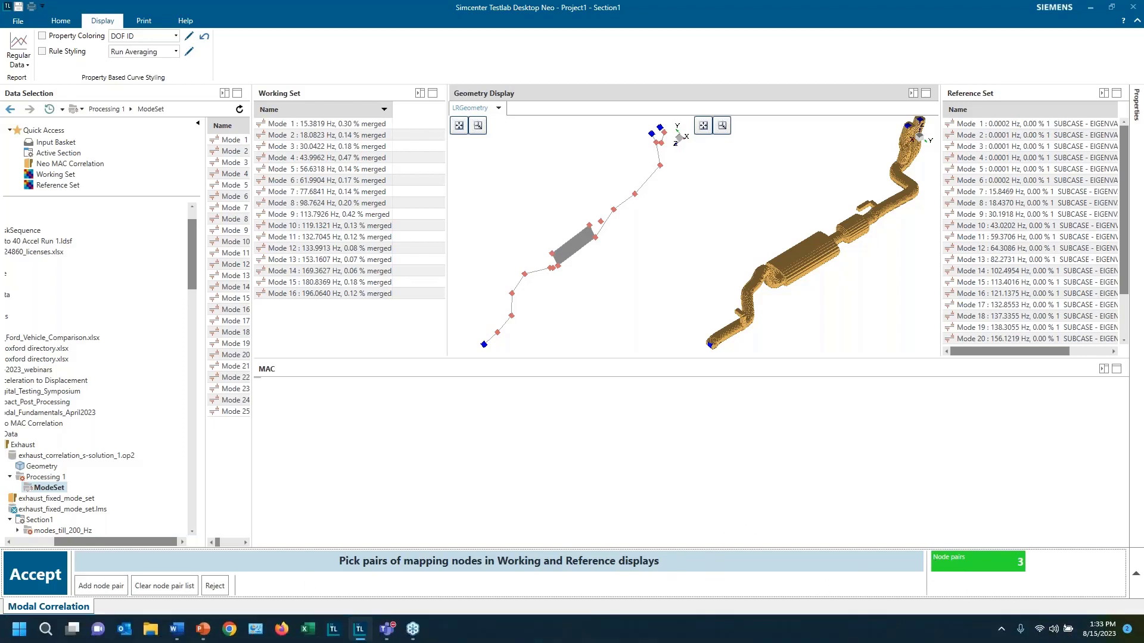
pyautogui.click(53, 580)
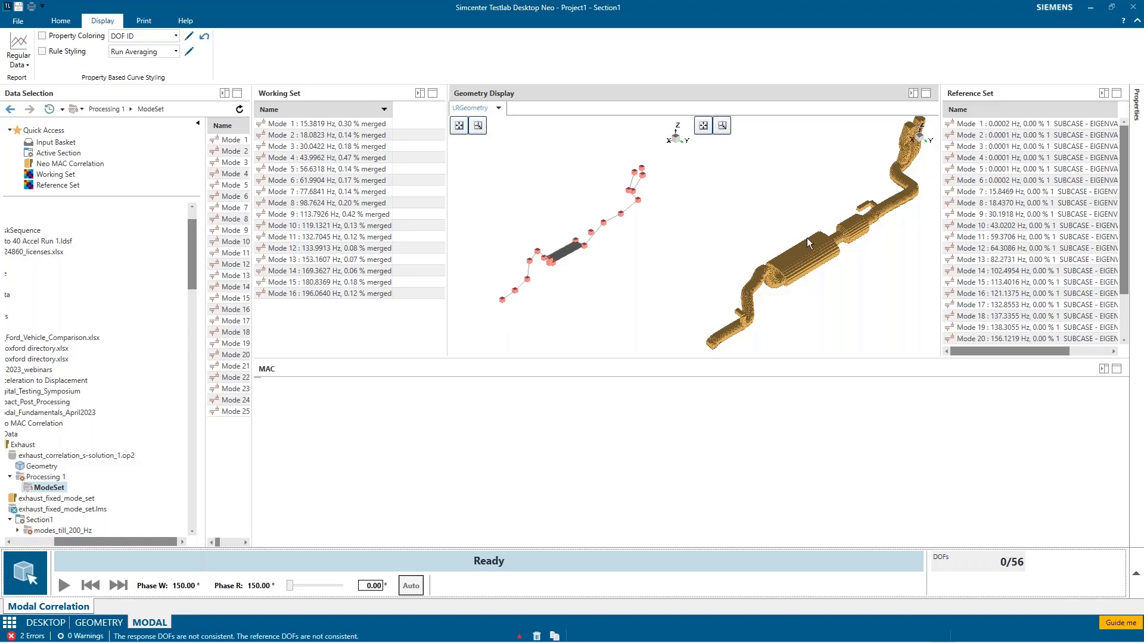
# Step: Change the DOF mapping method from DOF id to By proximity
pyautogui.click(71, 24)
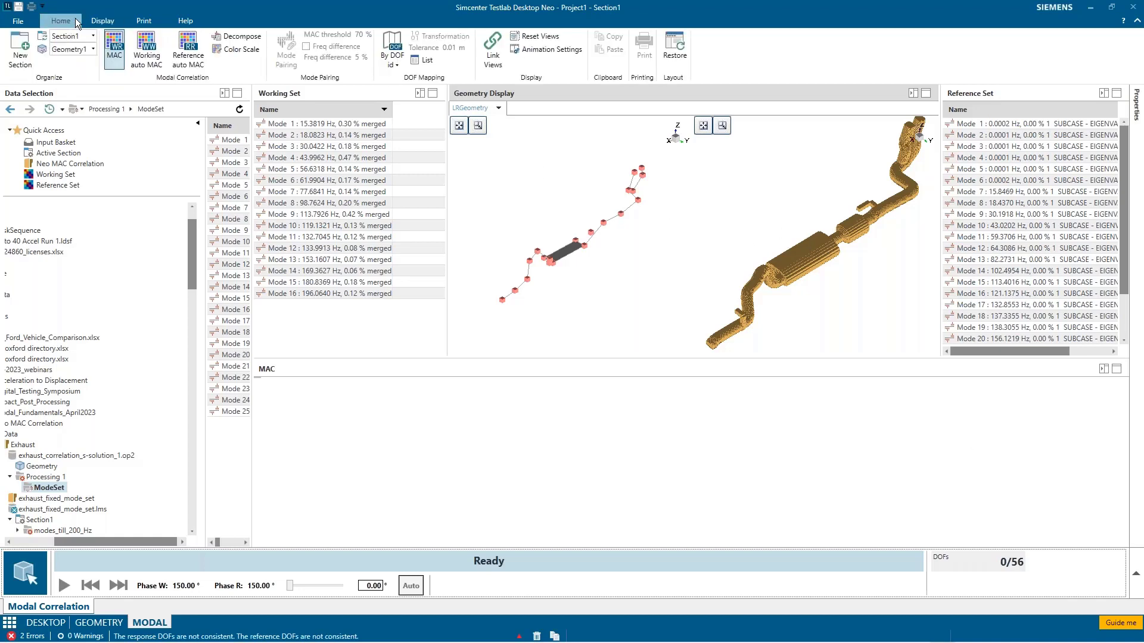
pyautogui.click(393, 61)
pyautogui.click(378, 84)
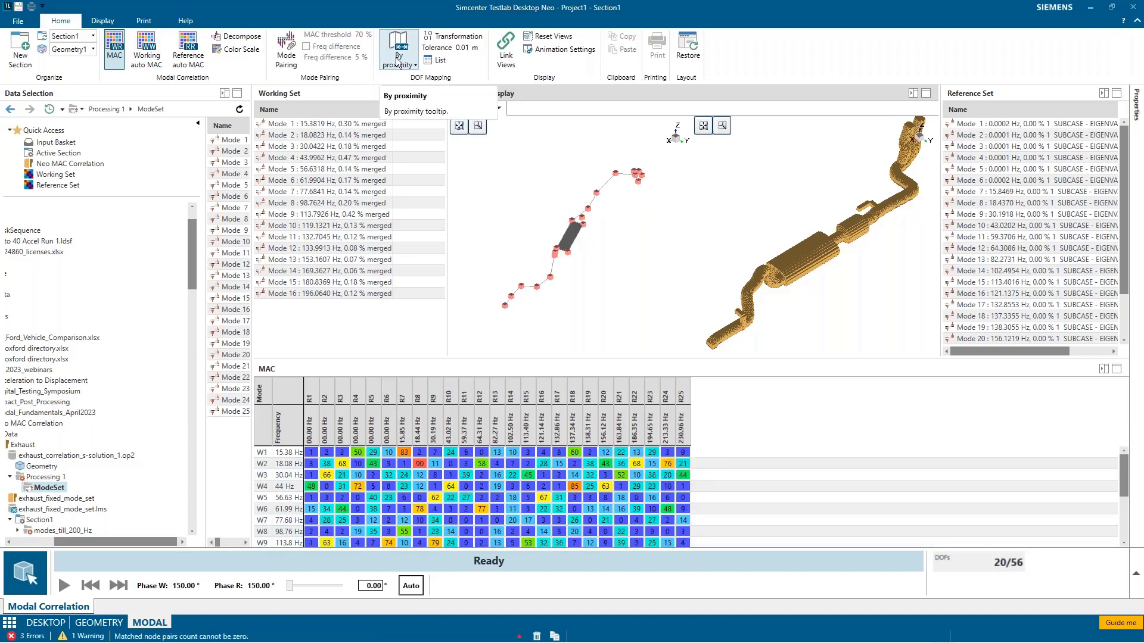
# Step: Import the node pairs from exhaust_node_mapping.csv in the Exhaust folder into the transformation matrix, and move its dialog clear of the geometry display
pyautogui.click(452, 37)
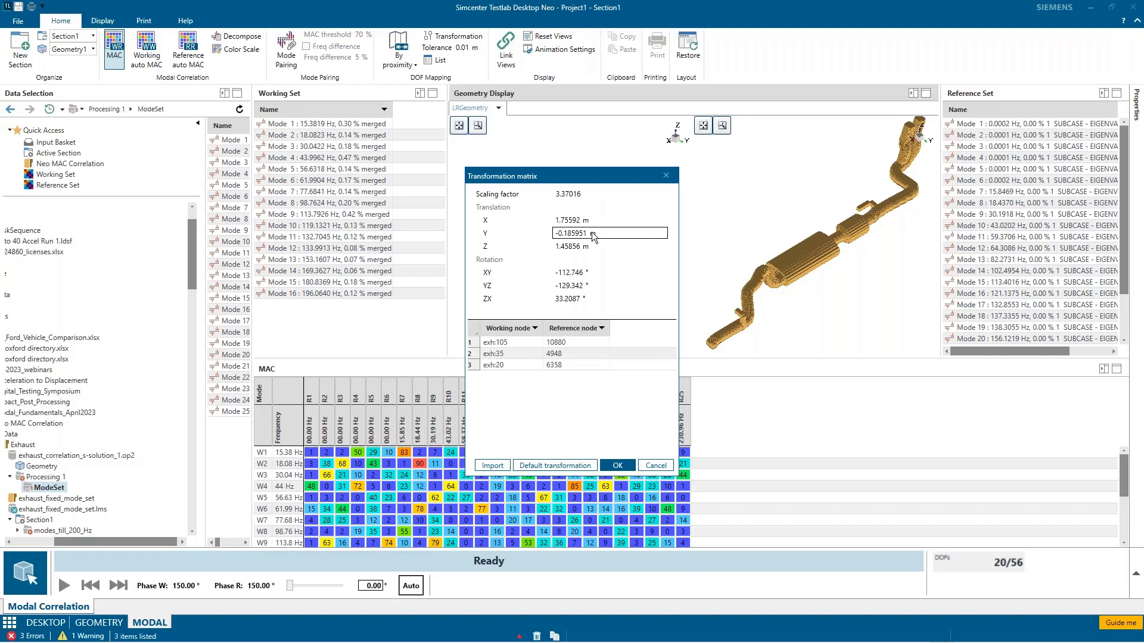
pyautogui.click(492, 466)
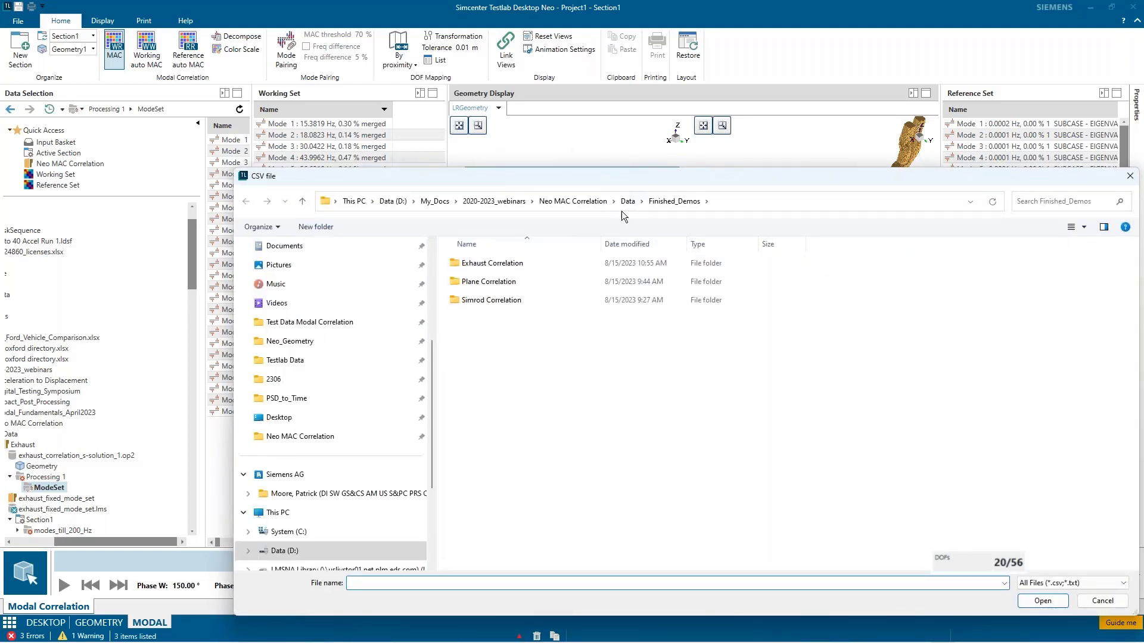
pyautogui.click(585, 202)
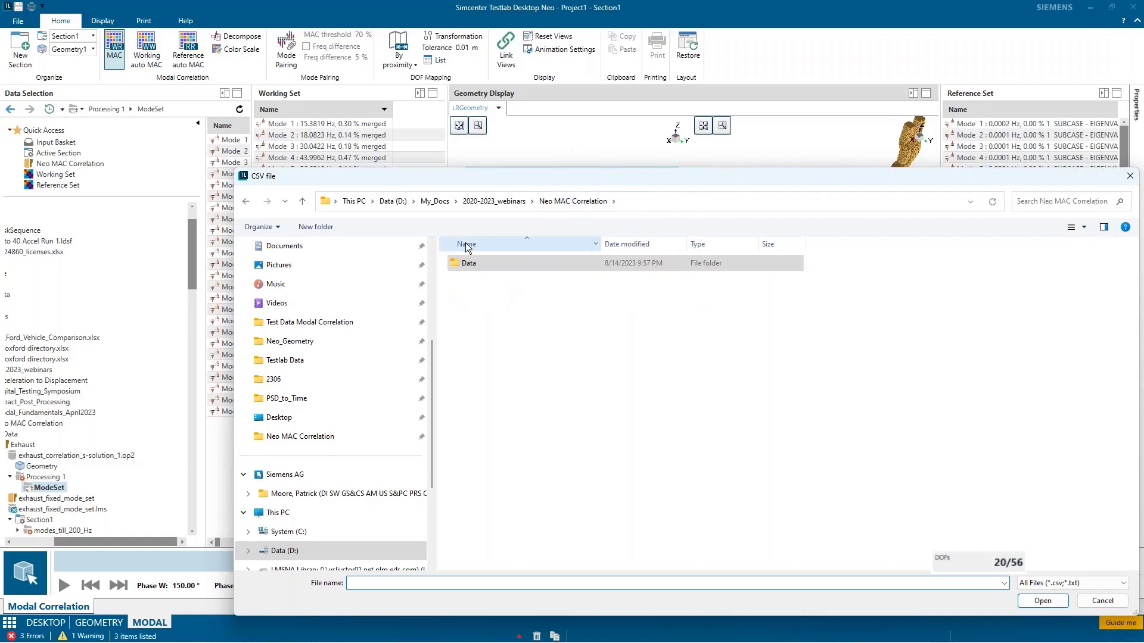
pyautogui.doubleClick(466, 263)
pyautogui.doubleClick(467, 263)
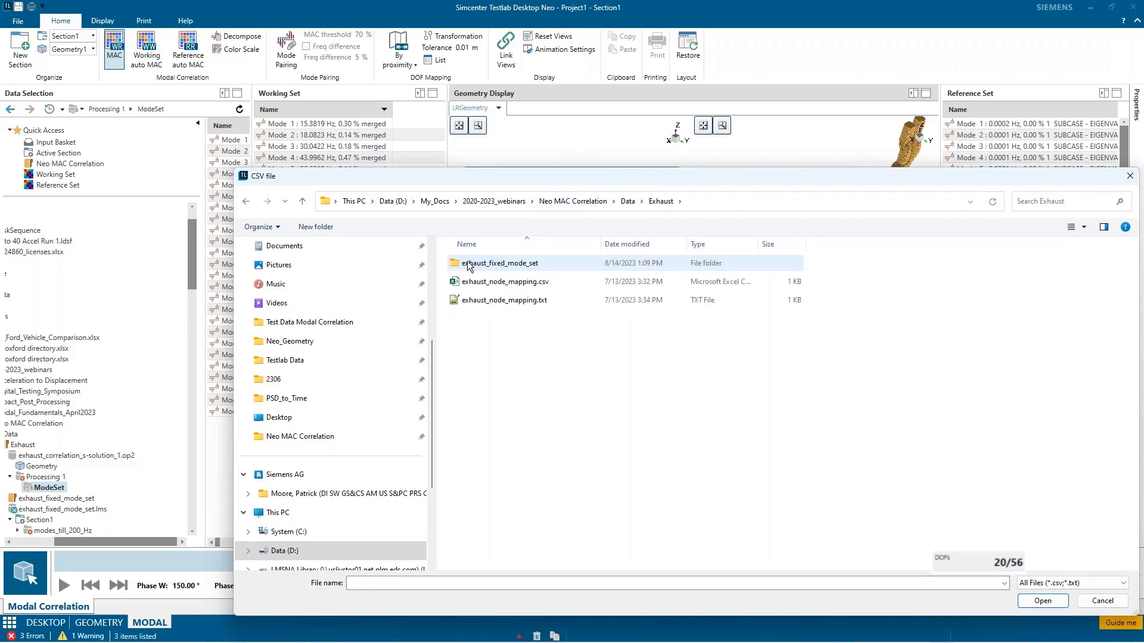
pyautogui.click(541, 283)
pyautogui.click(1042, 602)
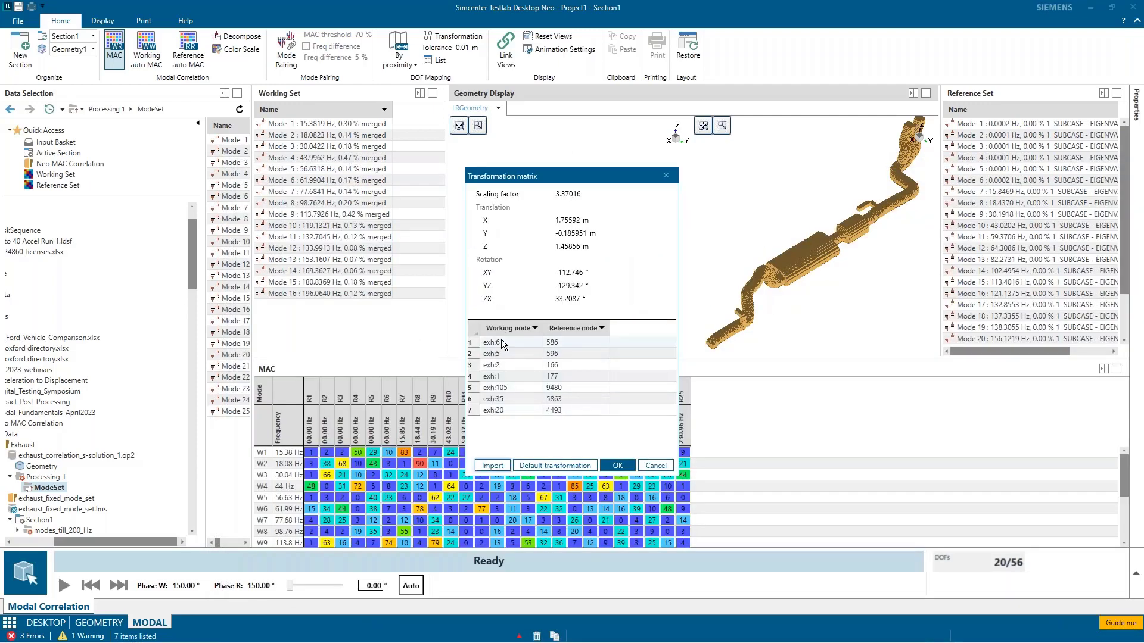
pyautogui.moveTo(601, 174); pyautogui.dragTo(306, 248)
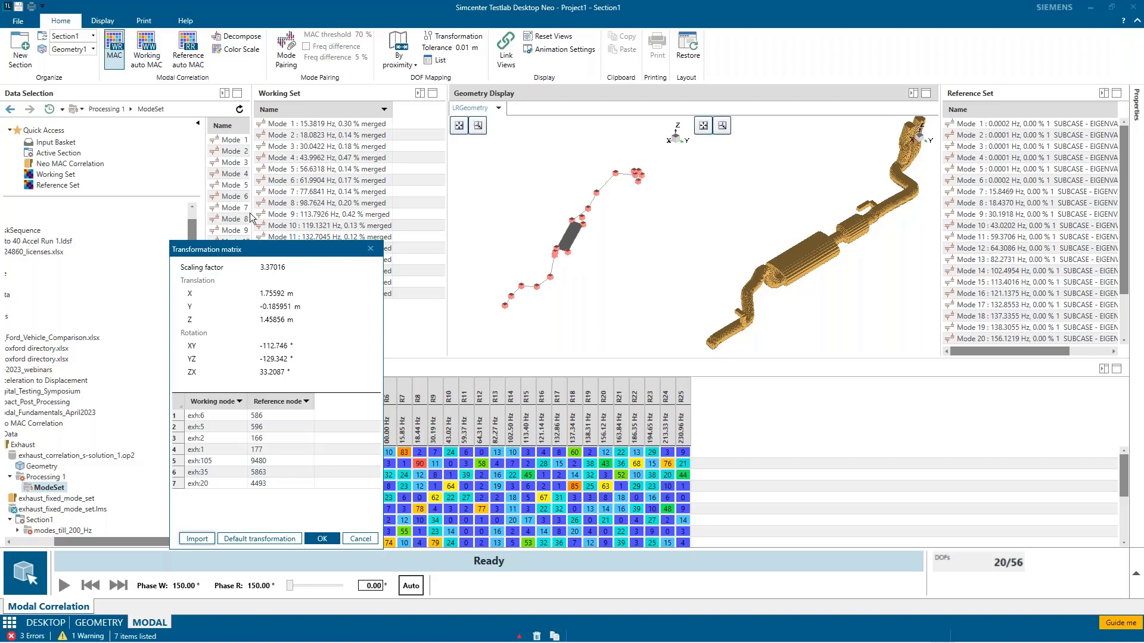
# Step: Apply the default transformation calculated from the imported node pairs and set the DOF mapping tolerance to 0.1 m
pyautogui.click(269, 540)
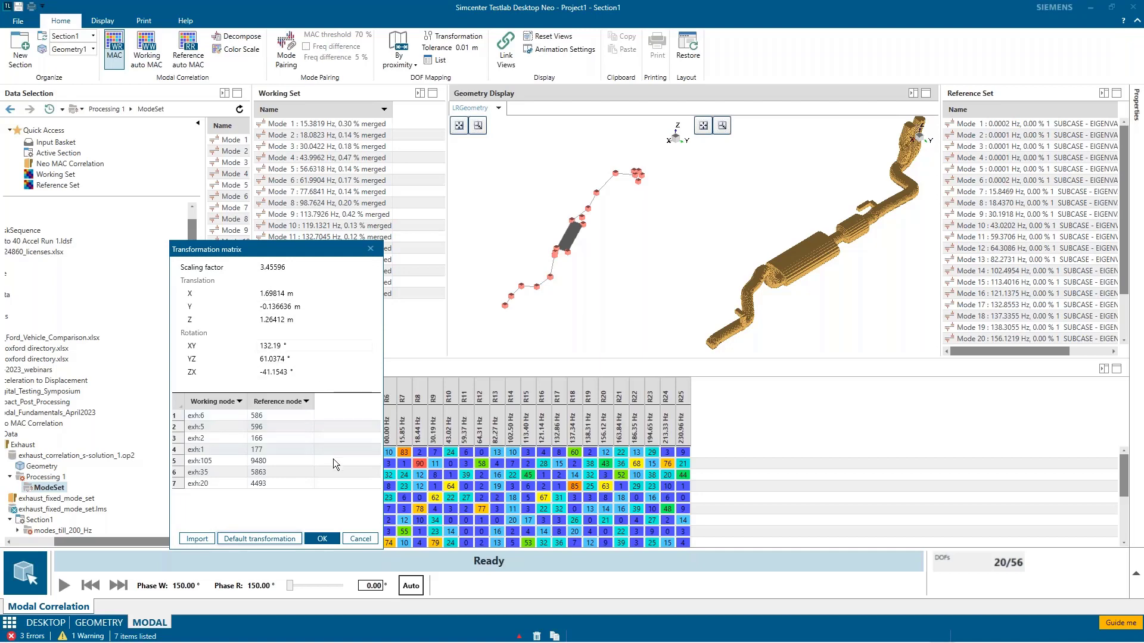
pyautogui.click(330, 538)
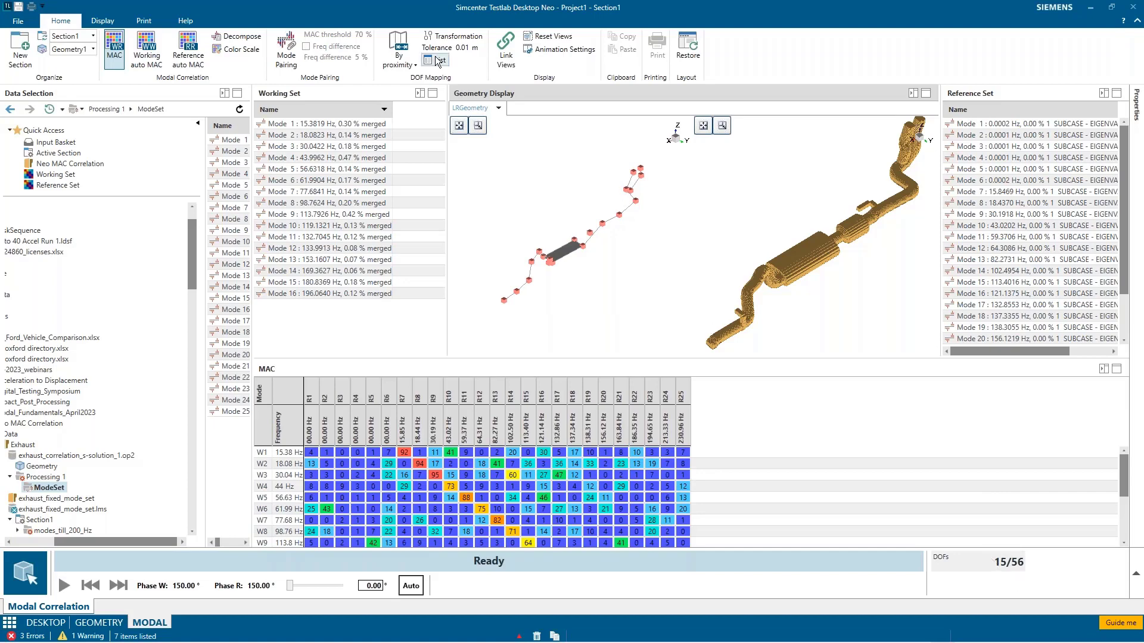
pyautogui.click(470, 47)
pyautogui.press('BackSpace')
pyautogui.press('Return')
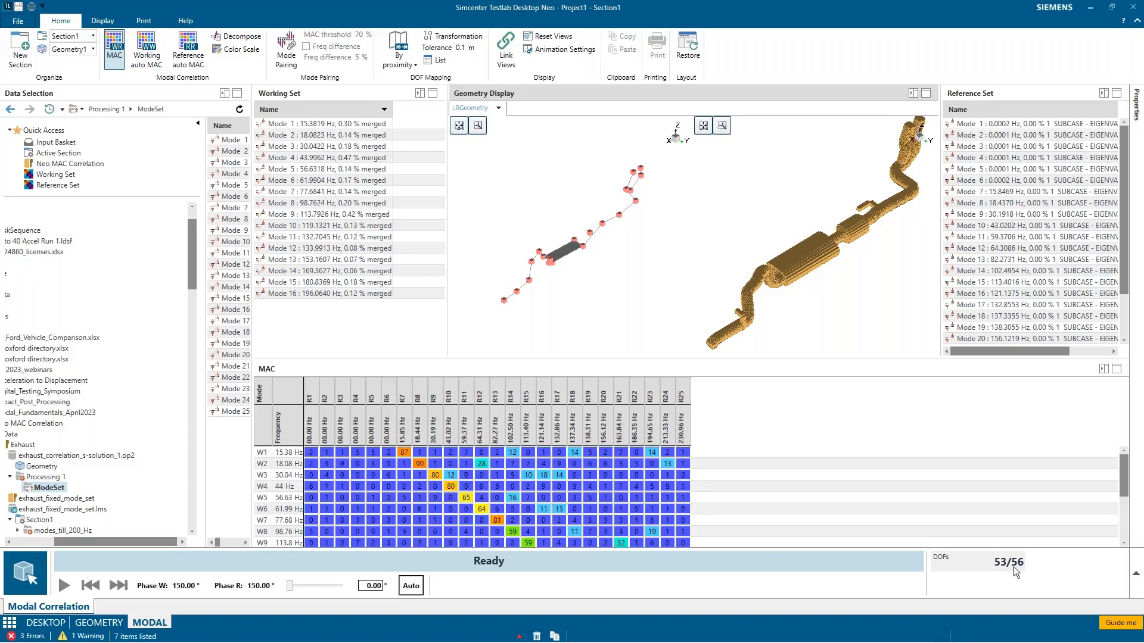
# Step: Increase the DOF mapping tolerance to 0.15 m
pyautogui.click(467, 50)
pyautogui.write('5')
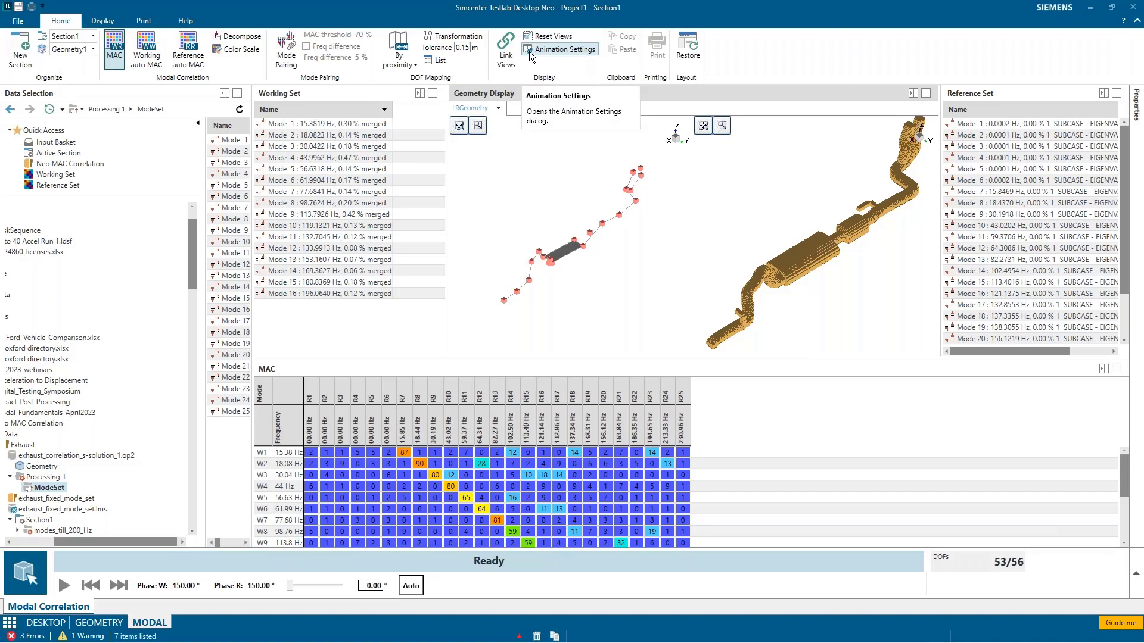
pyautogui.press('Return')
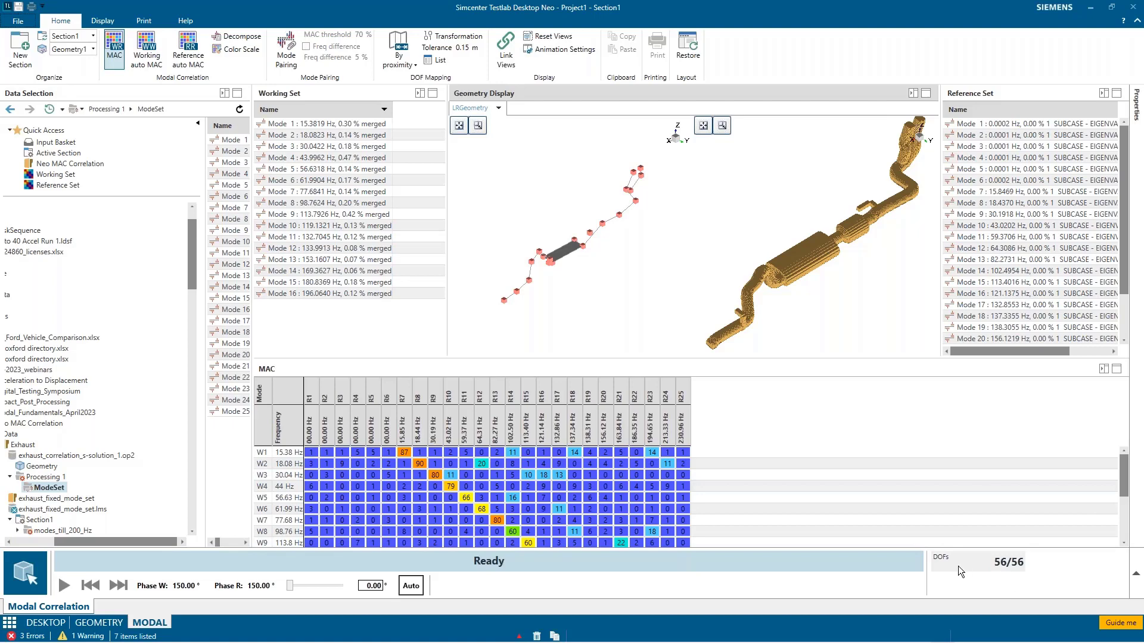
# Step: Animate the working/reference mode pairs 1 and 7, 2 and 8, and 3 and 9 from the MAC matrix
pyautogui.doubleClick(404, 455)
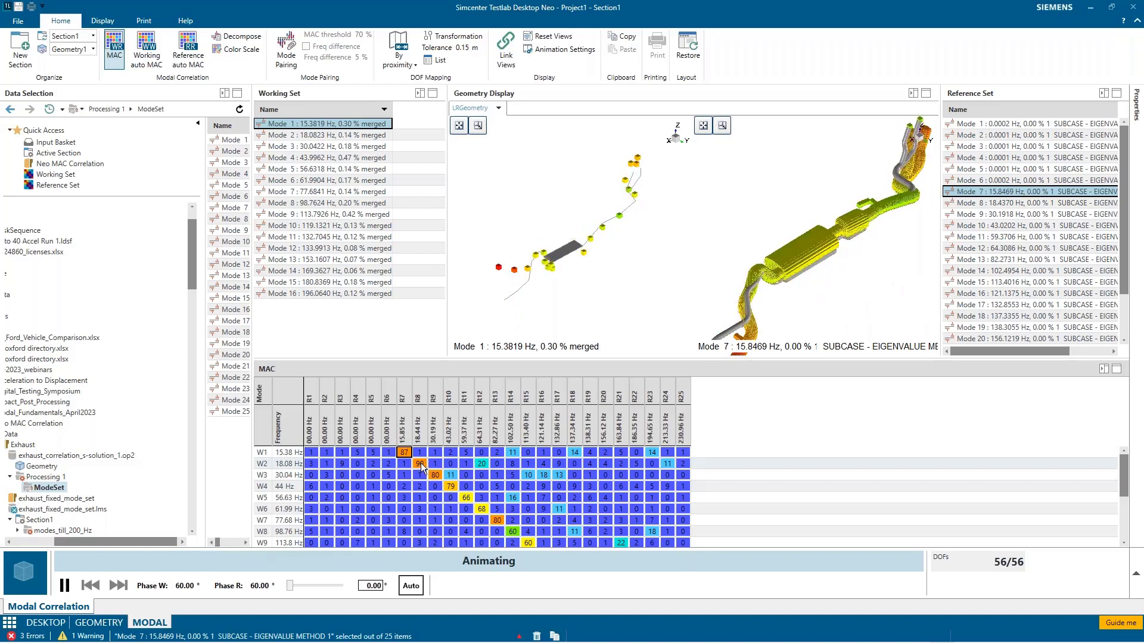
pyautogui.click(420, 464)
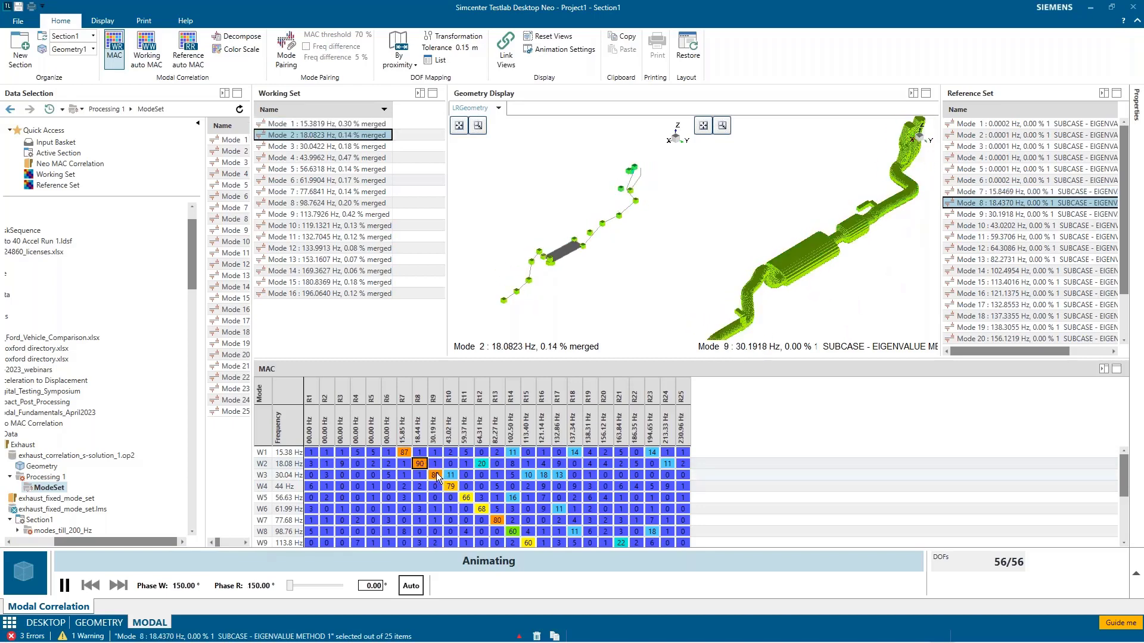
pyautogui.click(437, 476)
# Step: Turn on mode pairing and set its MAC threshold to 80%
pyautogui.click(287, 69)
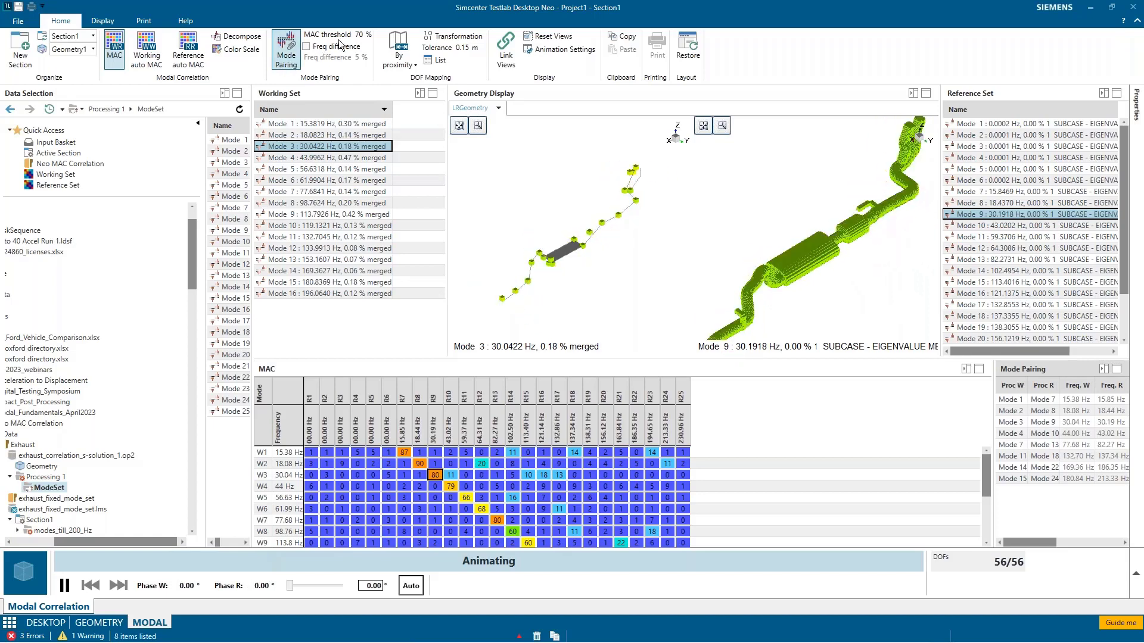
pyautogui.click(359, 35)
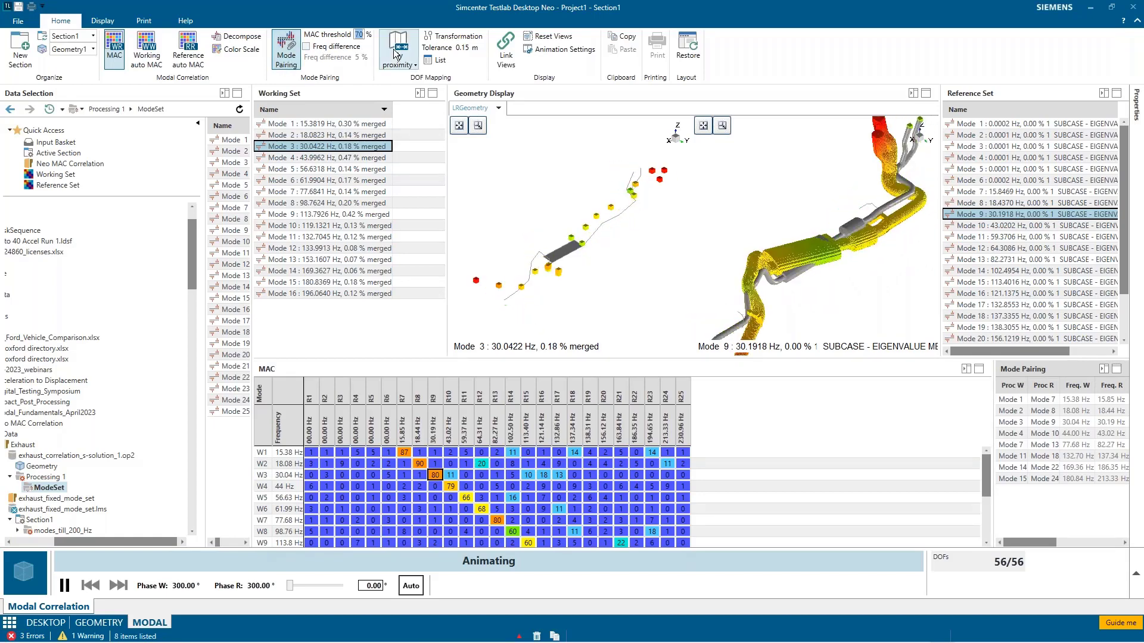
pyautogui.write('80')
pyautogui.press('Tab')
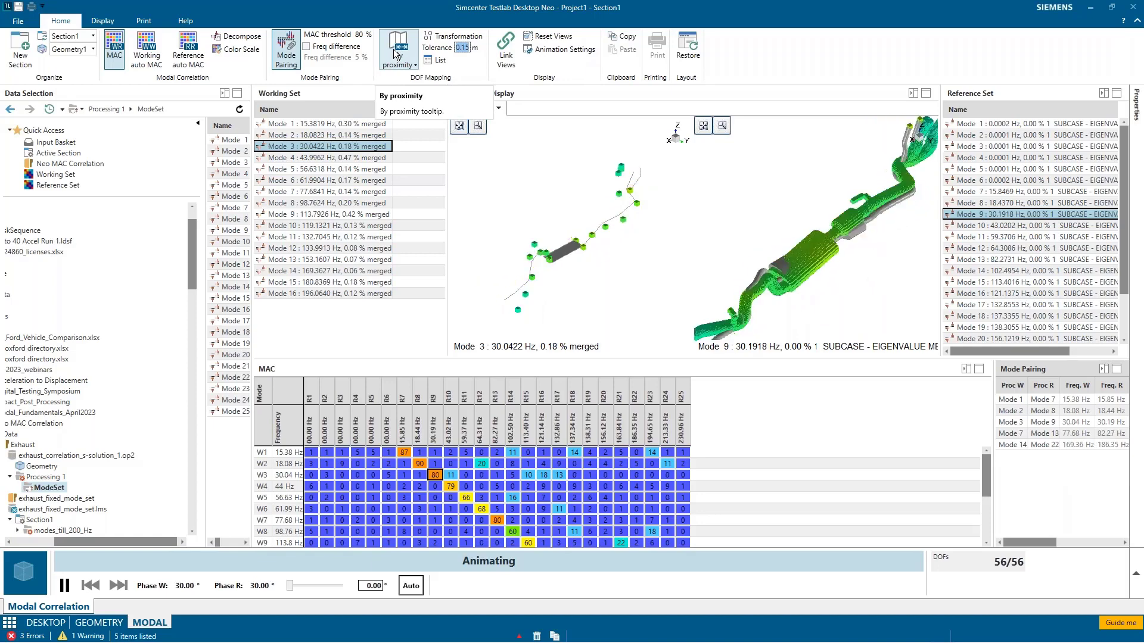
# Step: Enable the frequency difference criterion for mode pairing, trying a limit of 10% before setting it to 20%
pyautogui.click(306, 47)
pyautogui.press('Tab')
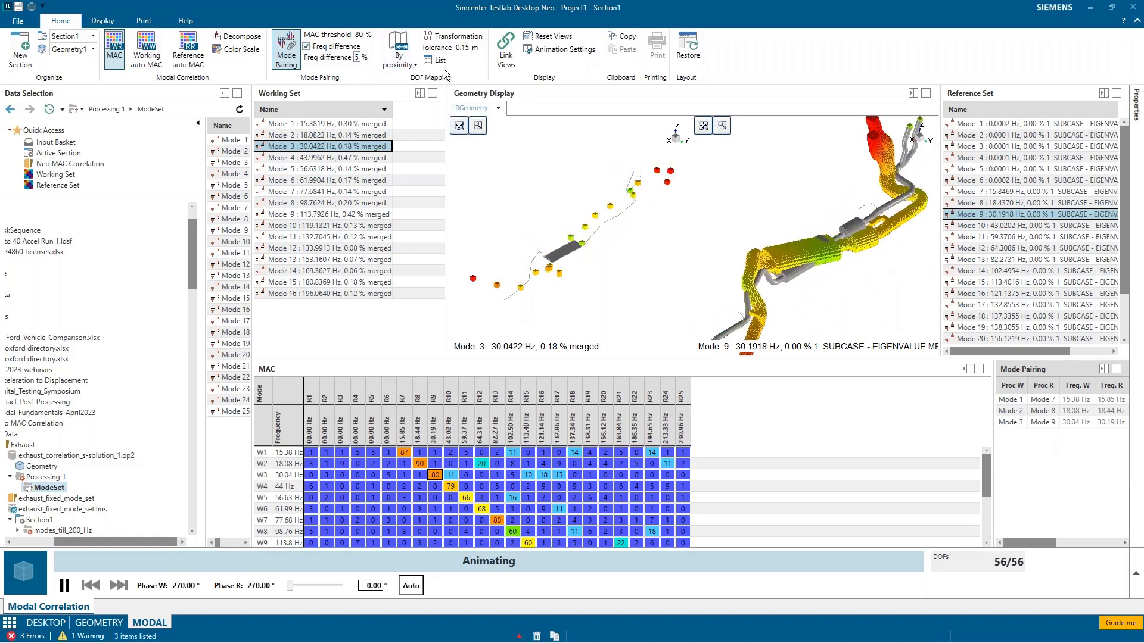
pyautogui.write('10')
pyautogui.press('Tab')
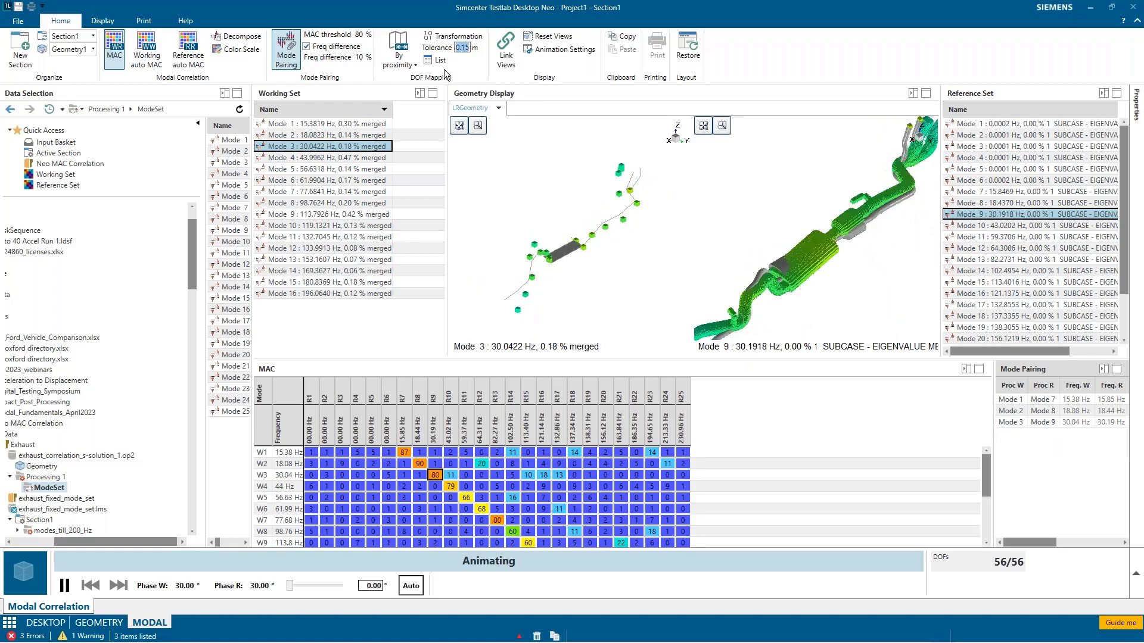
pyautogui.doubleClick(365, 58)
pyautogui.write('20')
pyautogui.press('Tab')
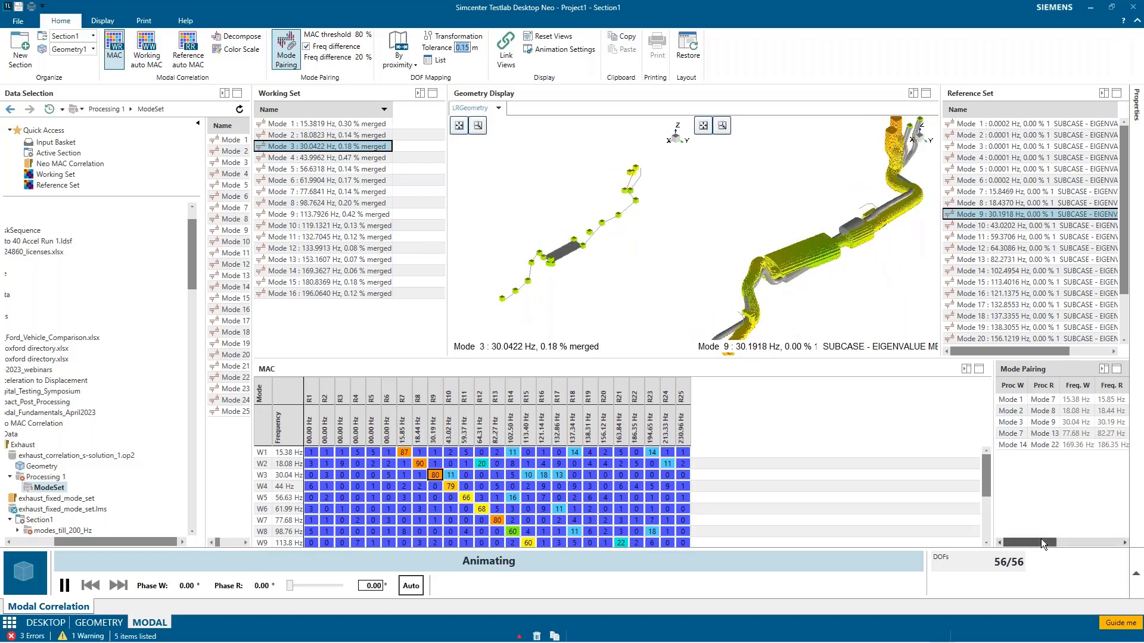
# Step: Widen the mode pairing table to show all its columns, and review the DOF mapping list of matched nodes
pyautogui.moveTo(993, 495); pyautogui.dragTo(717, 492)
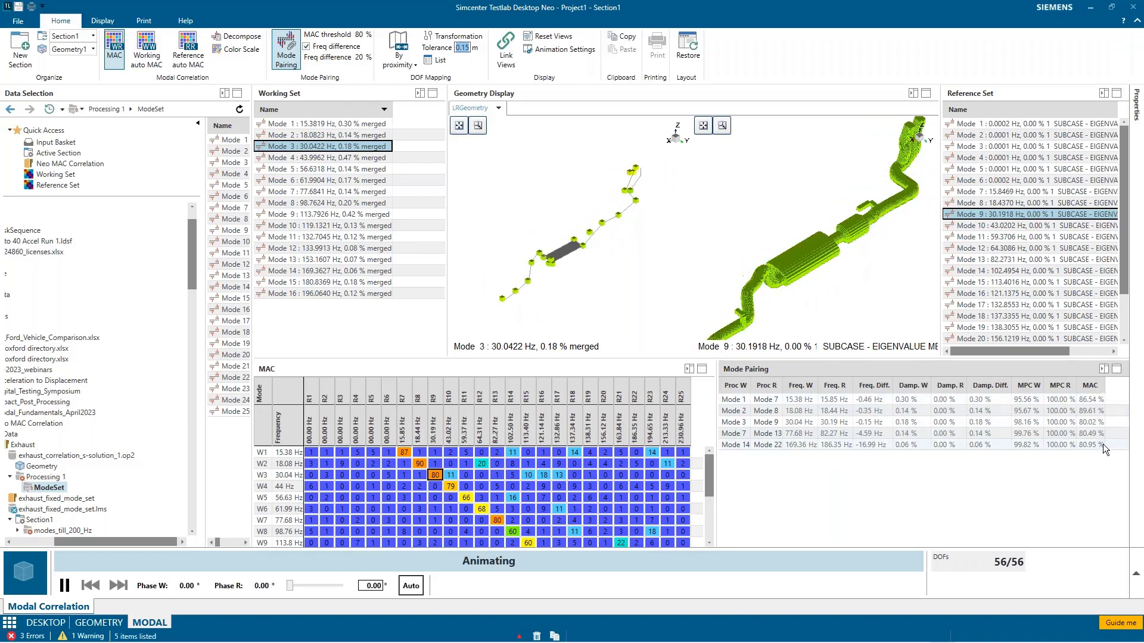
pyautogui.click(435, 61)
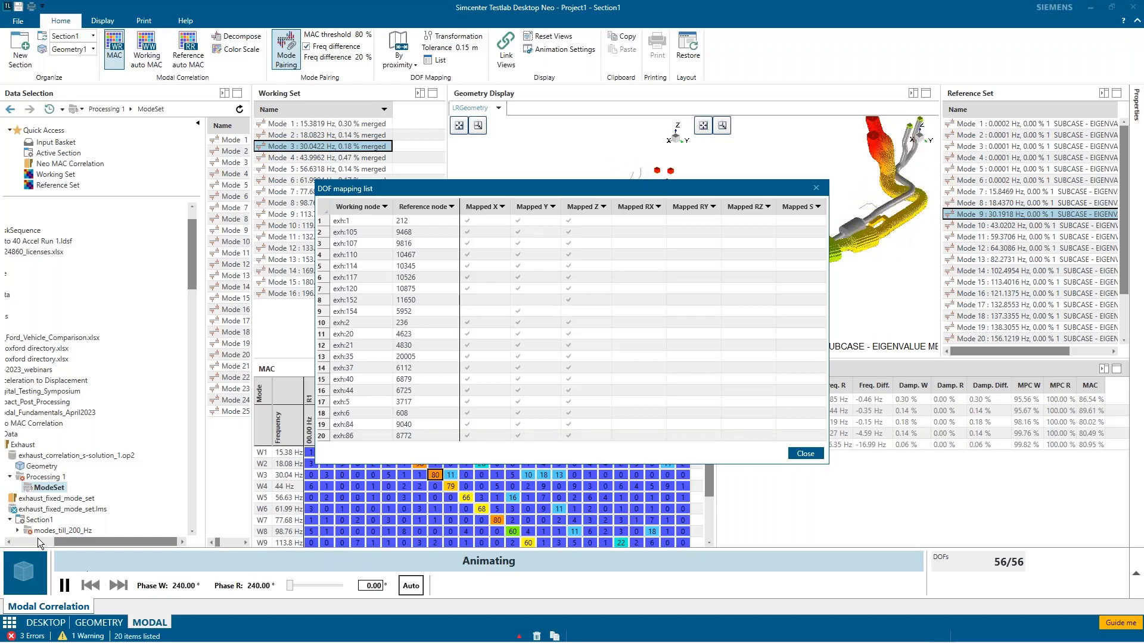
pyautogui.click(802, 454)
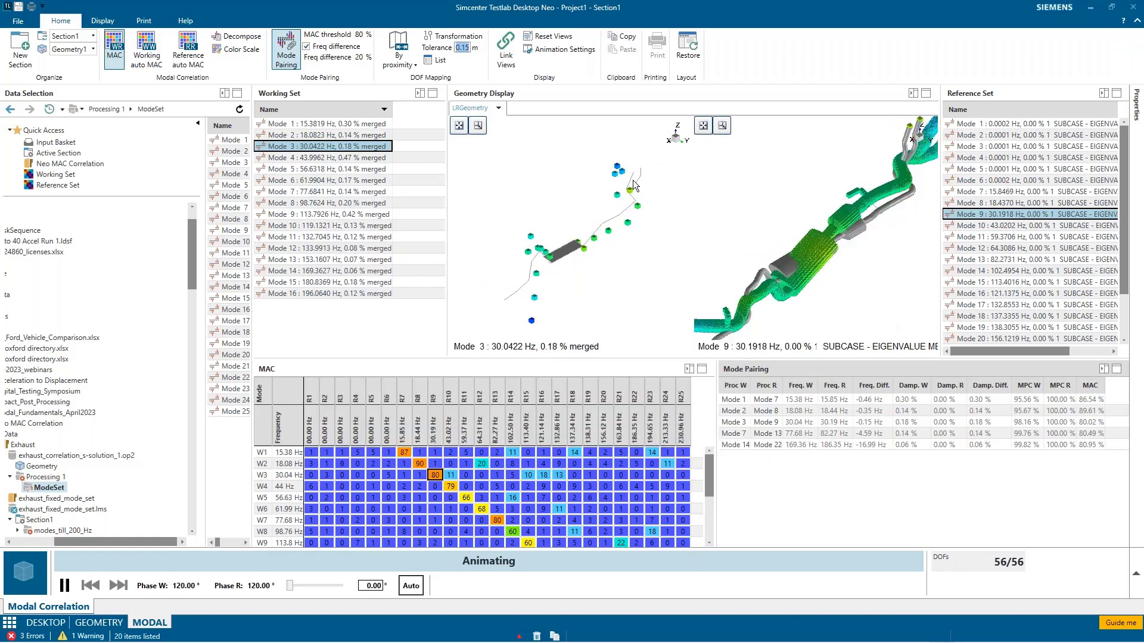